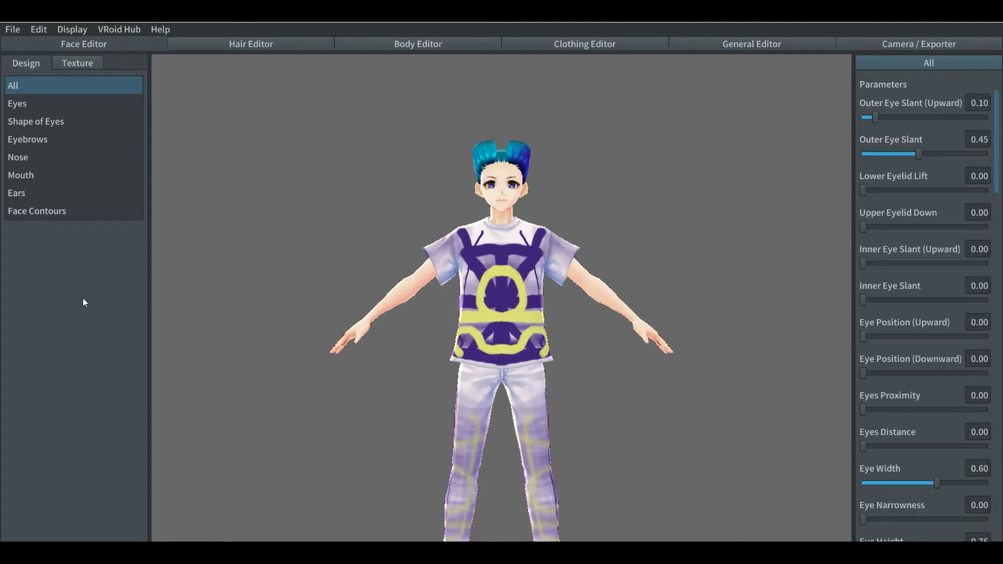
Switch to hair editing and select Freehand Group 1, examining its existing strands on the head up close
left_click(250, 117)
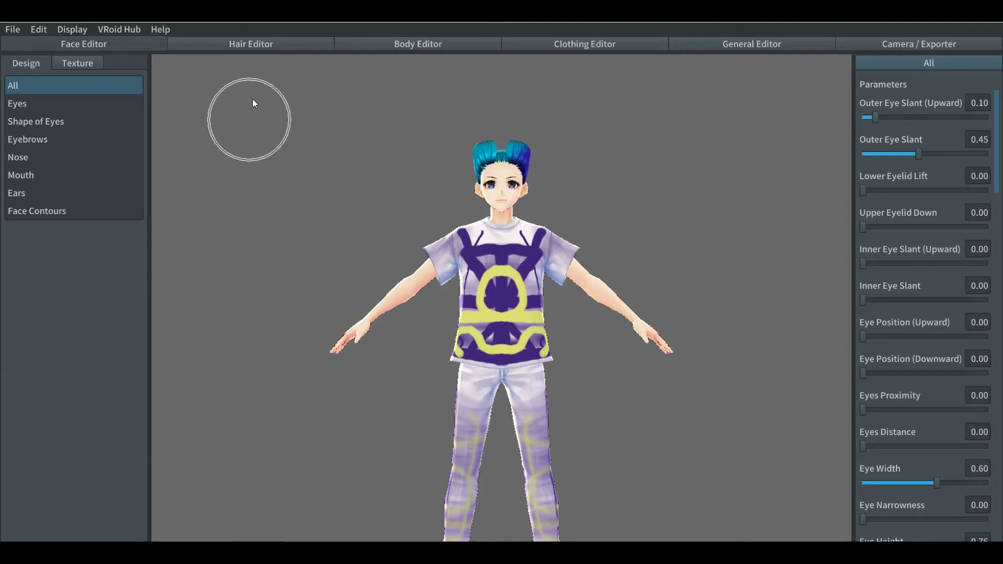
left_click(250, 44)
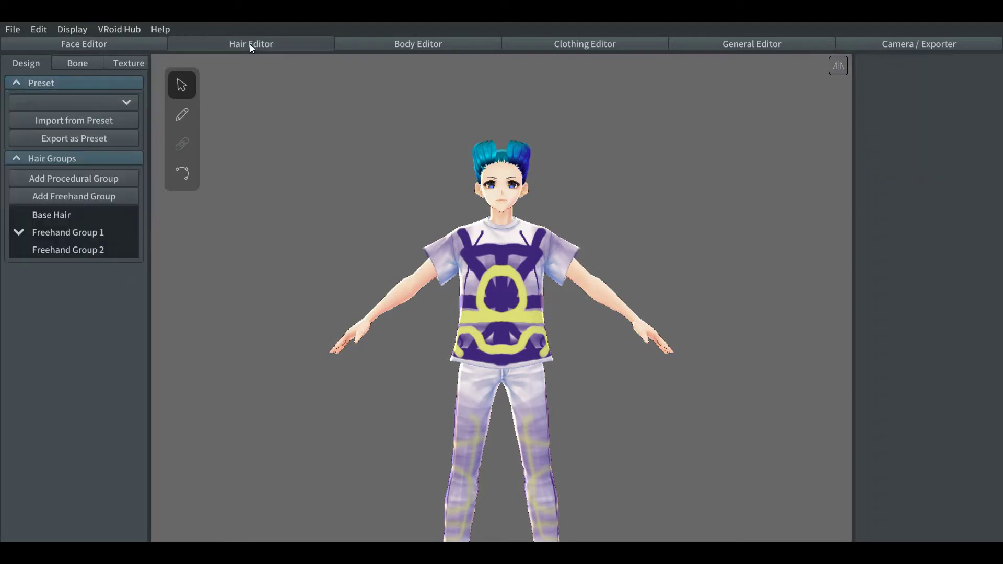
left_click(199, 196)
left_click(118, 238)
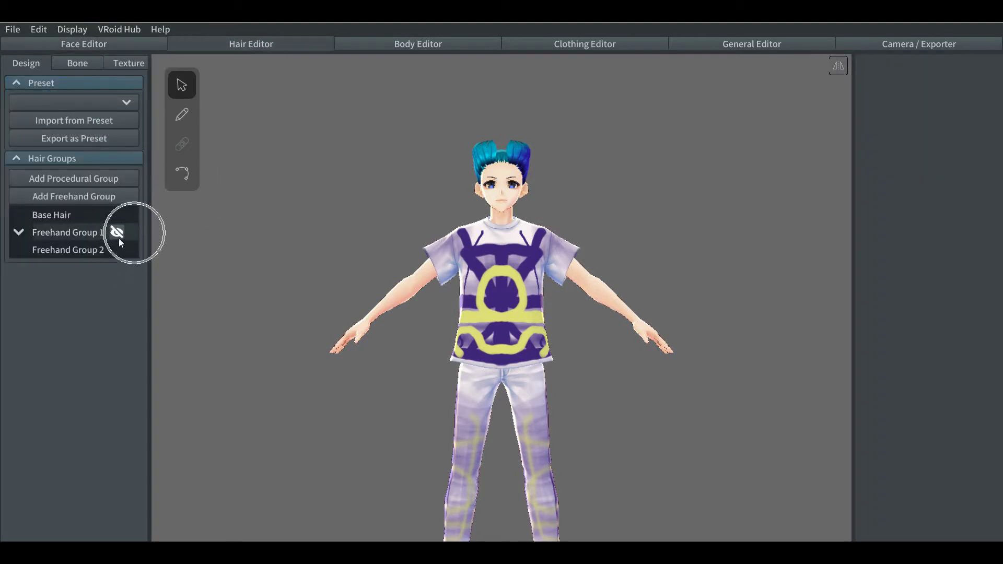
left_click(64, 252)
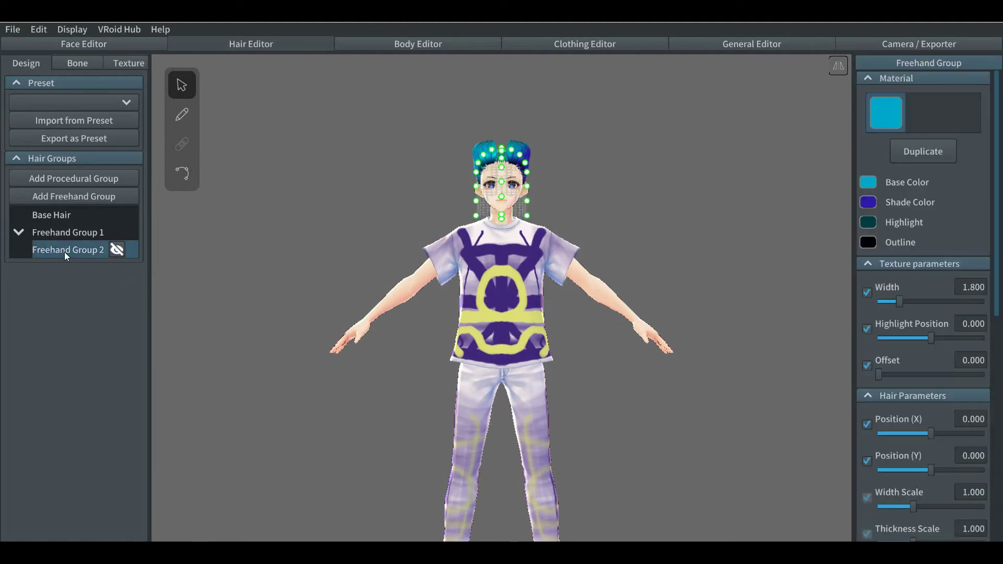
left_click(78, 238)
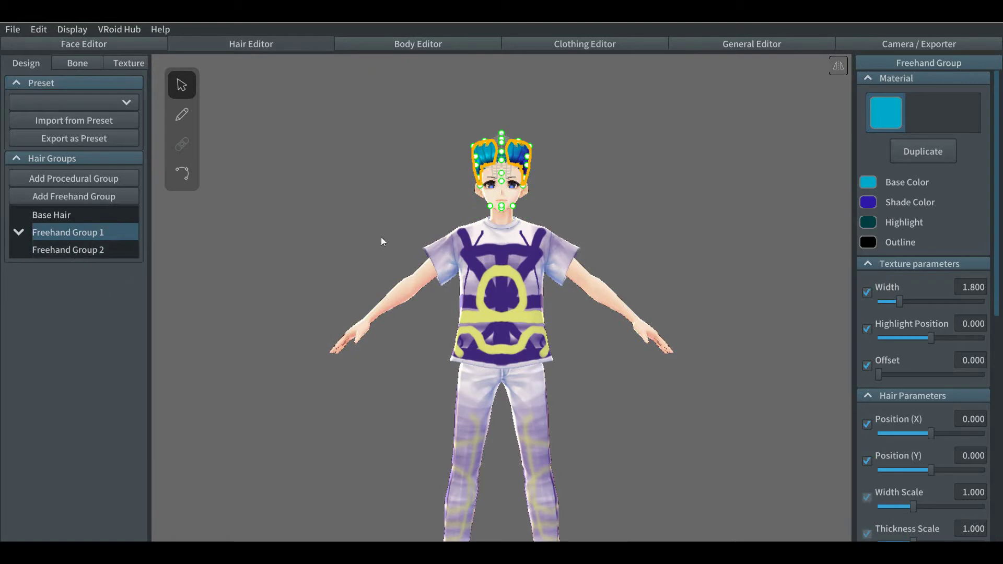
scroll(381, 236, "up", 2)
scroll(381, 237, "up", 3)
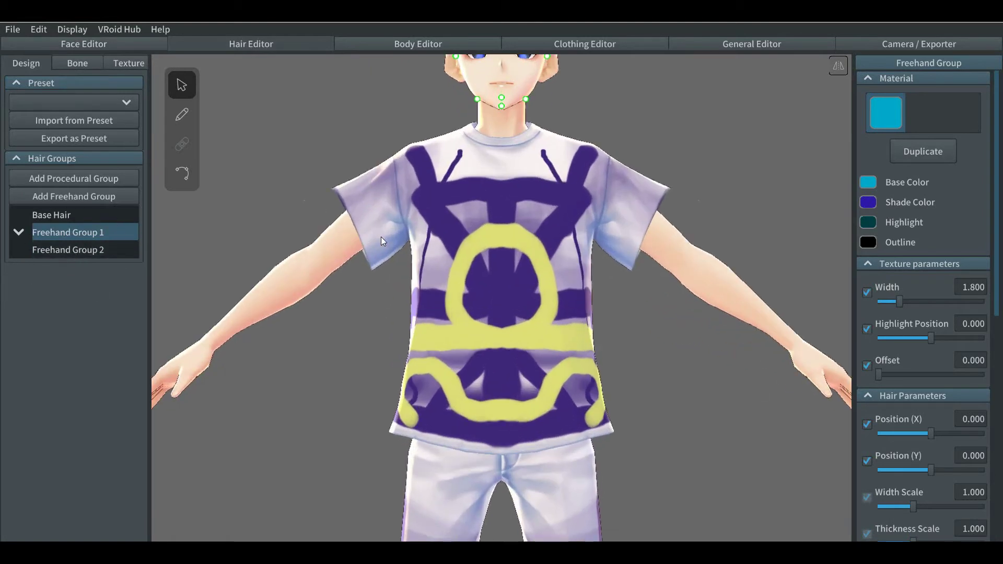
middle_click_drag(440, 219, 434, 339)
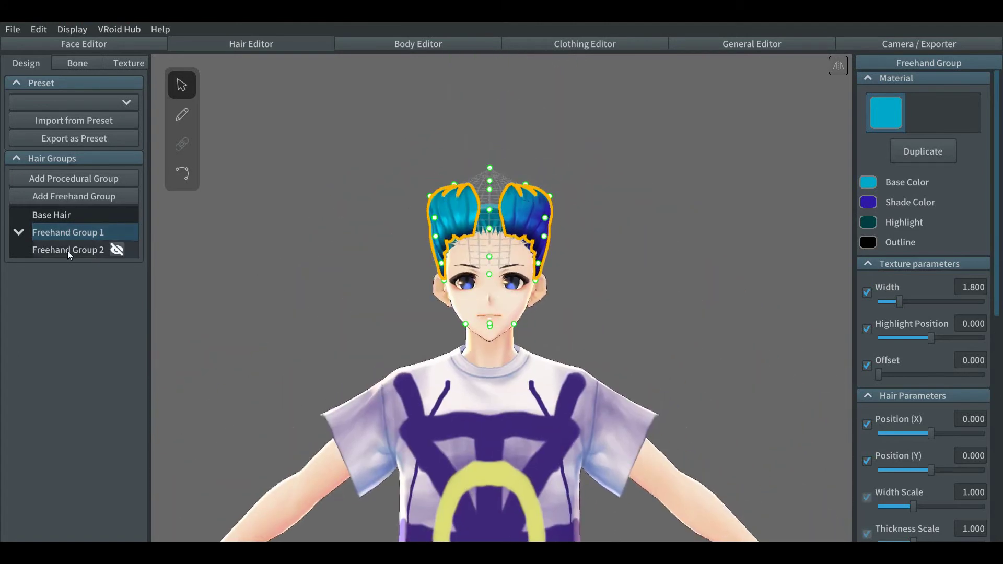
Select Freehand Group 2 and raise the crown and upper side points of its guide mesh above the head
left_click(117, 249)
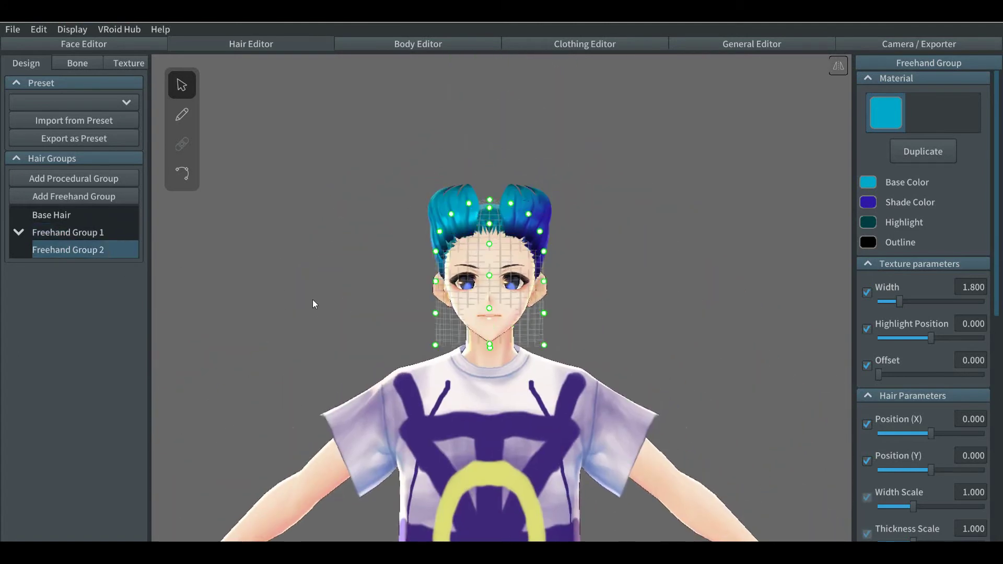
mouse_move(313, 303)
right_mouse_down()
mouse_move(291, 320)
mouse_move(300, 315)
right_mouse_up()
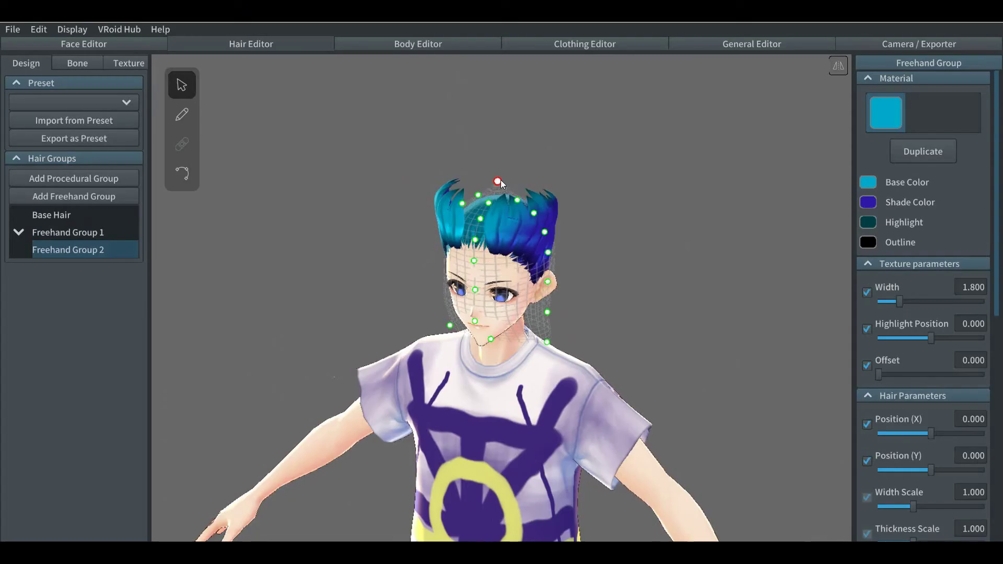
left_click_drag(500, 180, 505, 157)
left_click(833, 71)
left_click(829, 70)
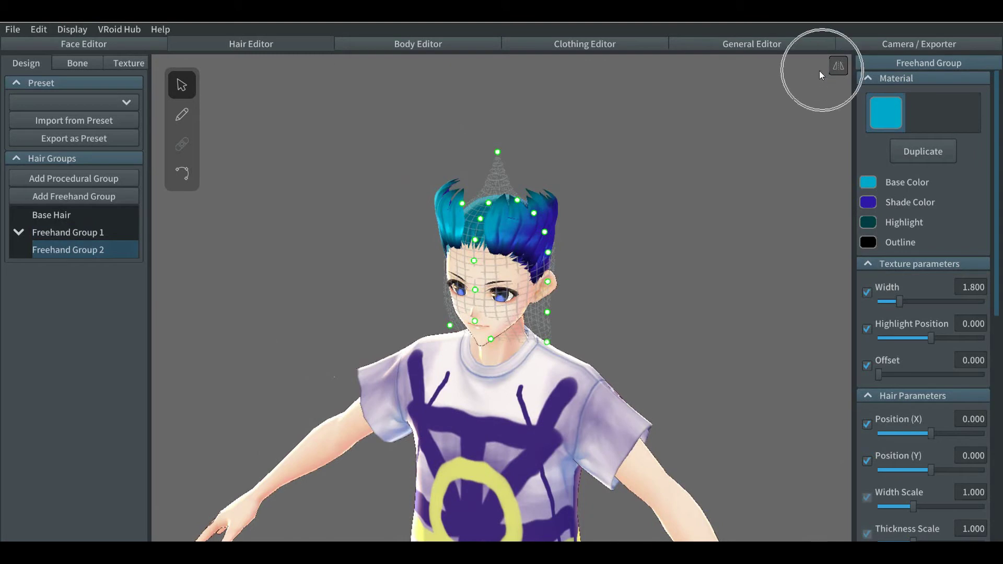
left_click_drag(517, 202, 533, 172)
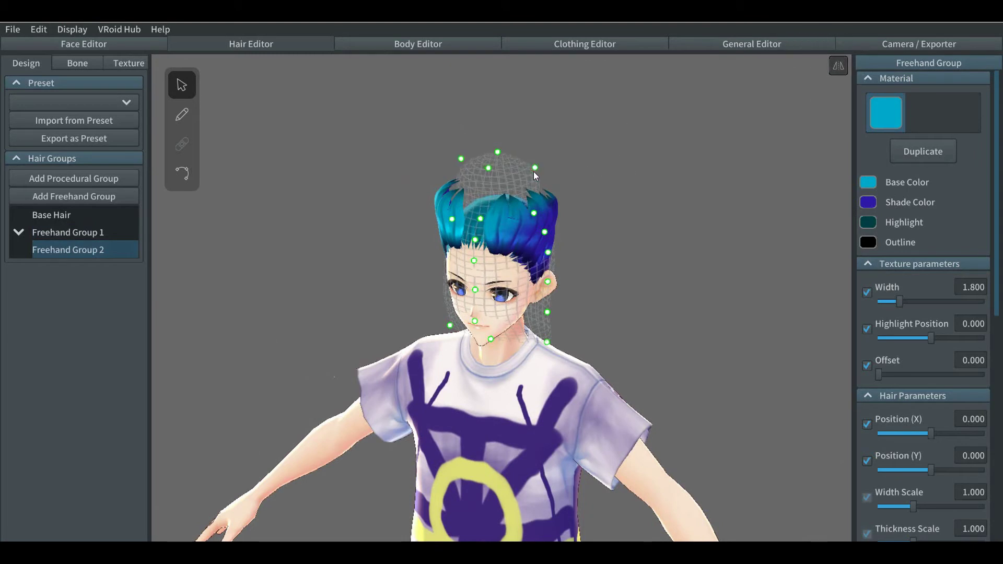
left_click_drag(534, 214, 558, 195)
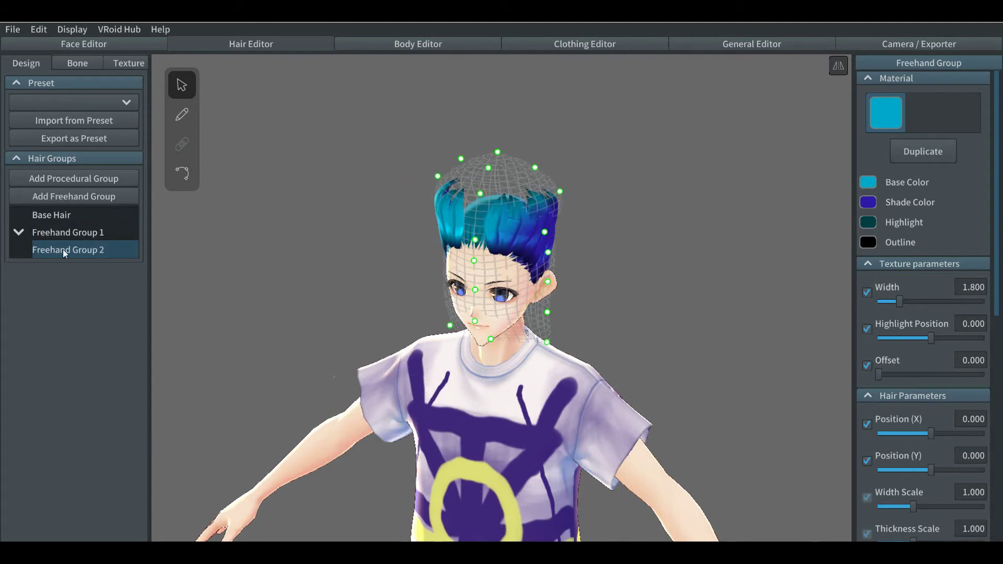
Add another freehand hair group and reselect Freehand Group 2
left_click(45, 214)
left_click(55, 196)
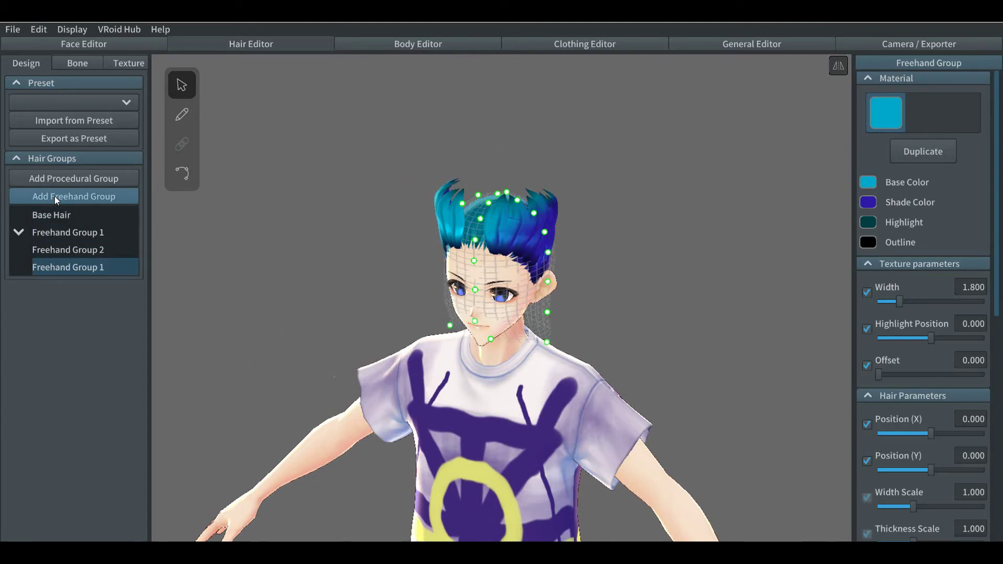
left_click(68, 249)
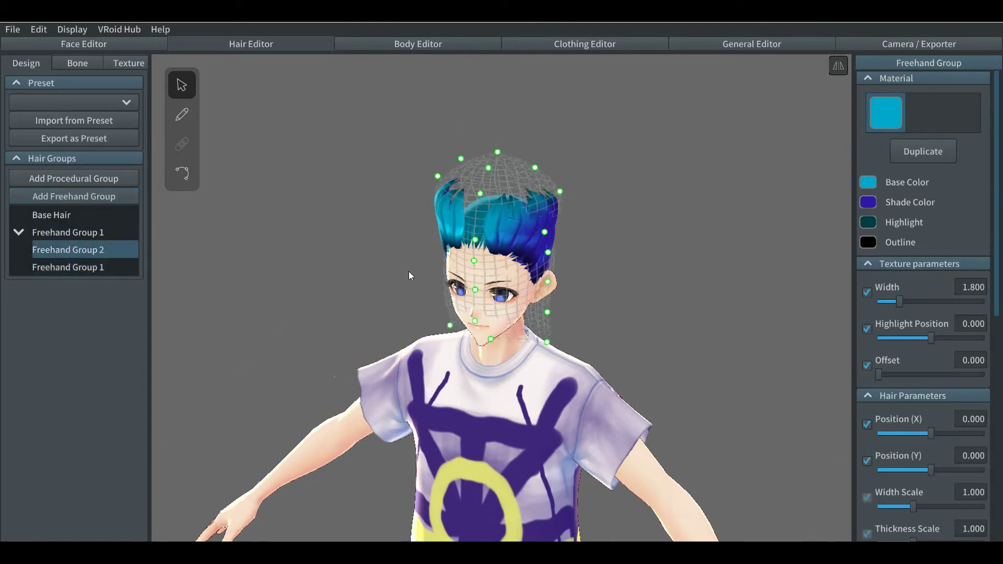
Lower the crown of Freehand Group 2's guide mesh to flatten its top and pull the upper side points slightly inward
right_click_drag(409, 271, 424, 265)
right_click_drag(502, 166, 495, 166)
left_click_drag(493, 154, 524, 189)
right_click_drag(519, 228, 518, 235)
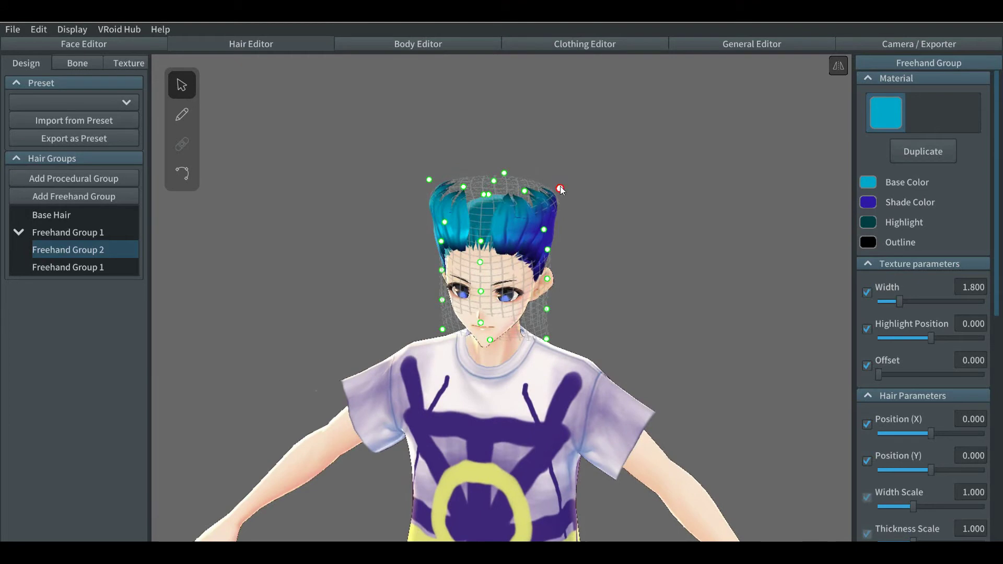
left_click_drag(560, 190, 556, 198)
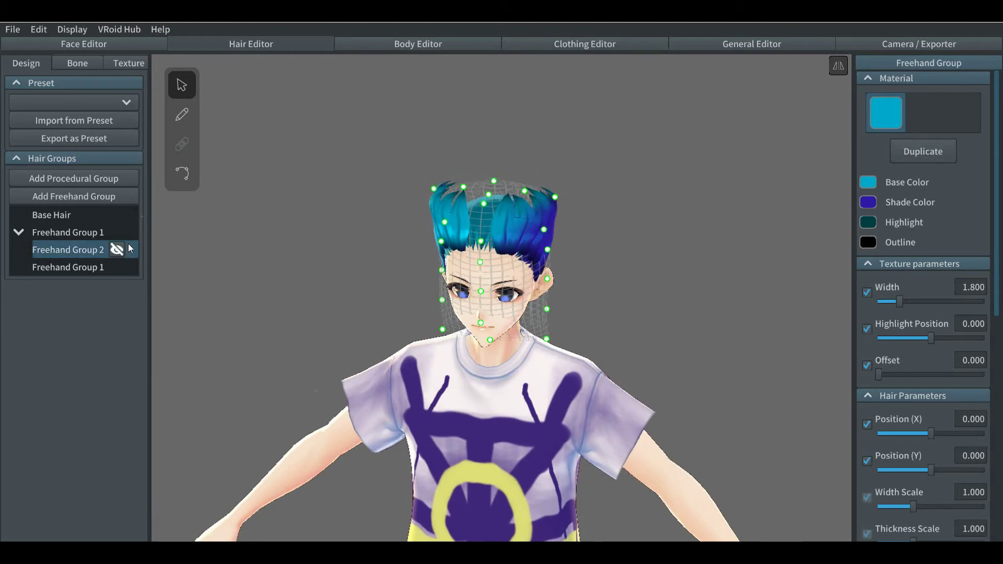
Hide the original Freehand Group 1 and move the upper front points of Freehand Group 2's guide mesh slightly backward
mouse_move(124, 232)
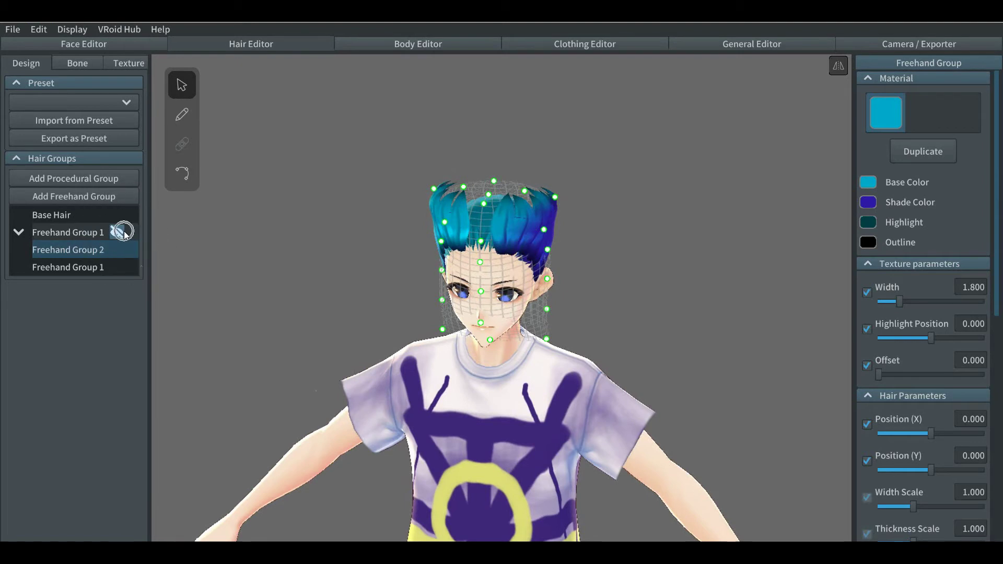
left_click(124, 232)
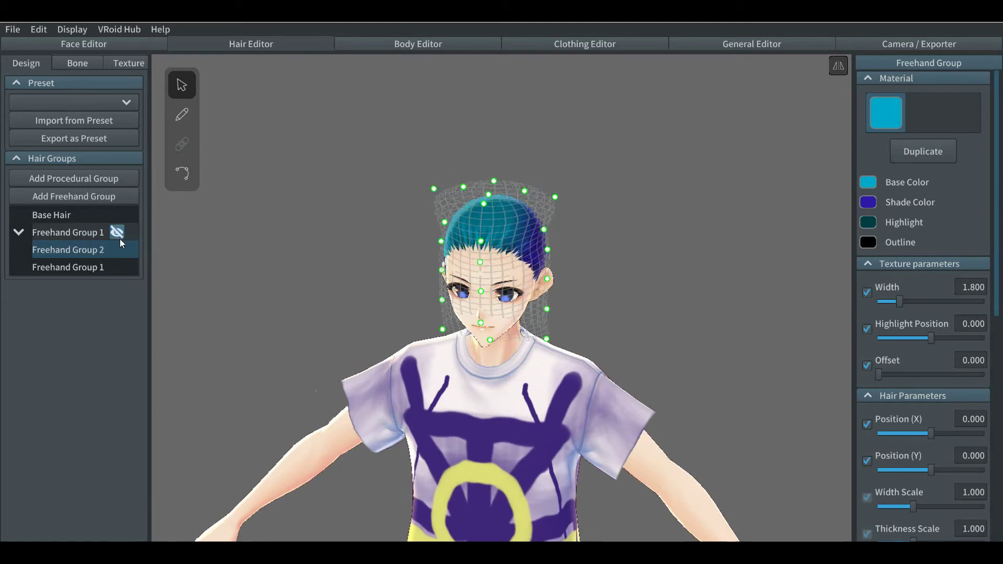
left_click(181, 113)
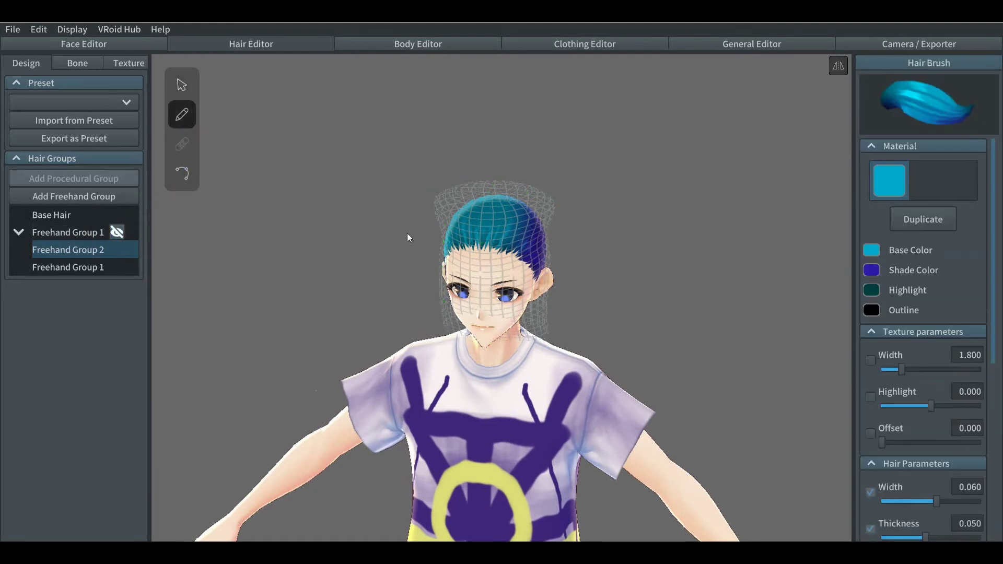
right_click_drag(437, 245, 406, 239)
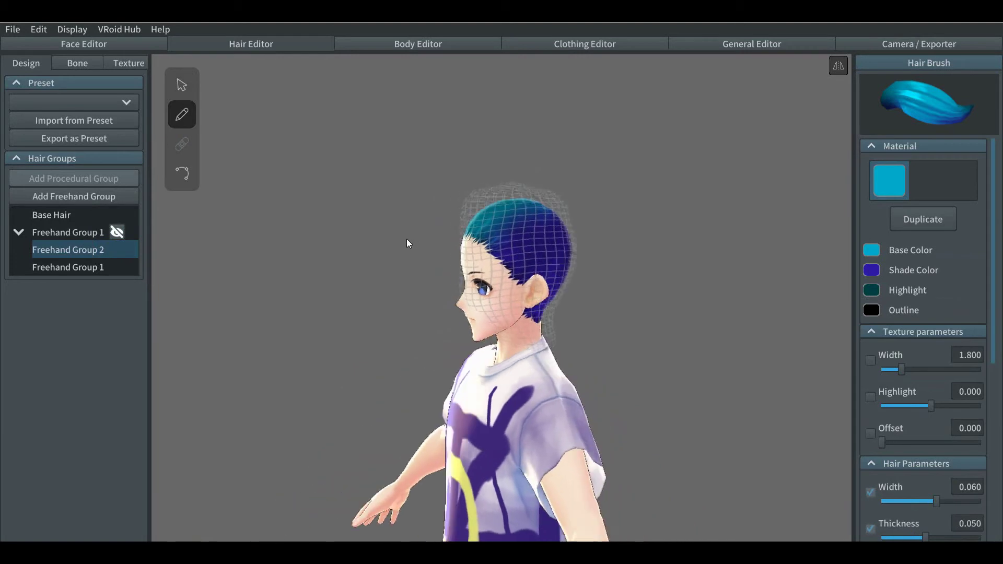
left_click(182, 87)
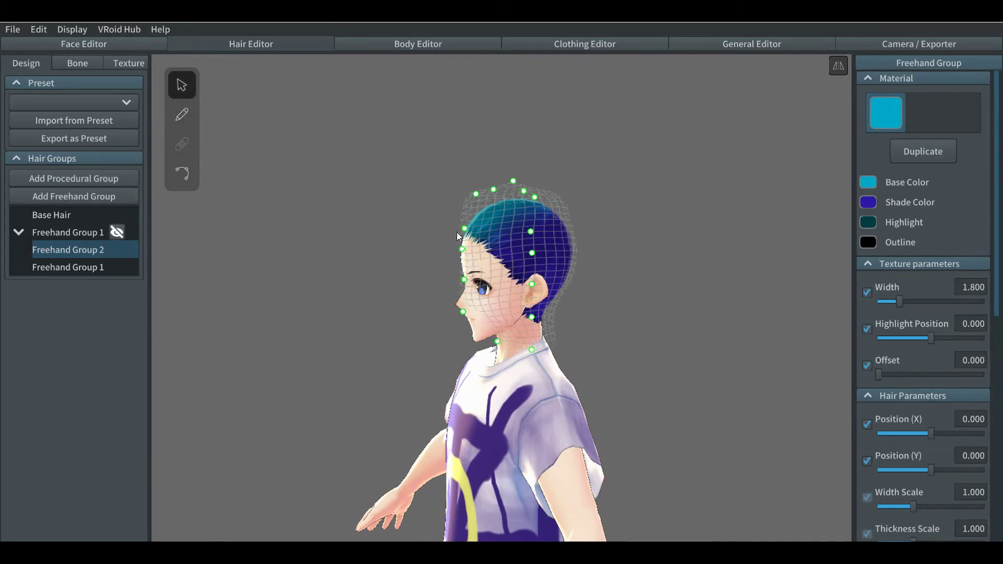
left_click_drag(465, 230, 480, 197)
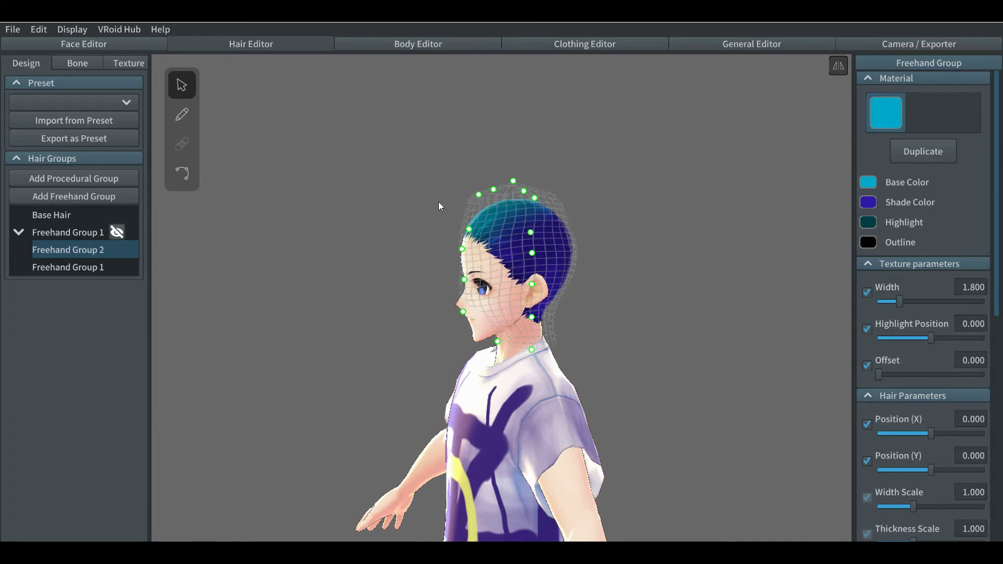
Paint a mirrored pair of short strands above the middle of the forehead with the Brush and show Hair 1's control points
left_click(183, 116)
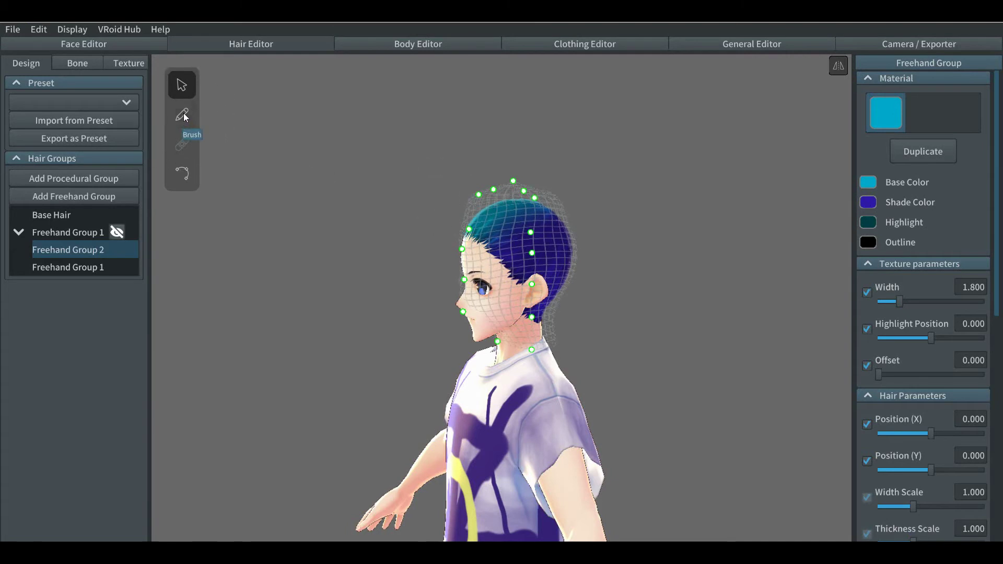
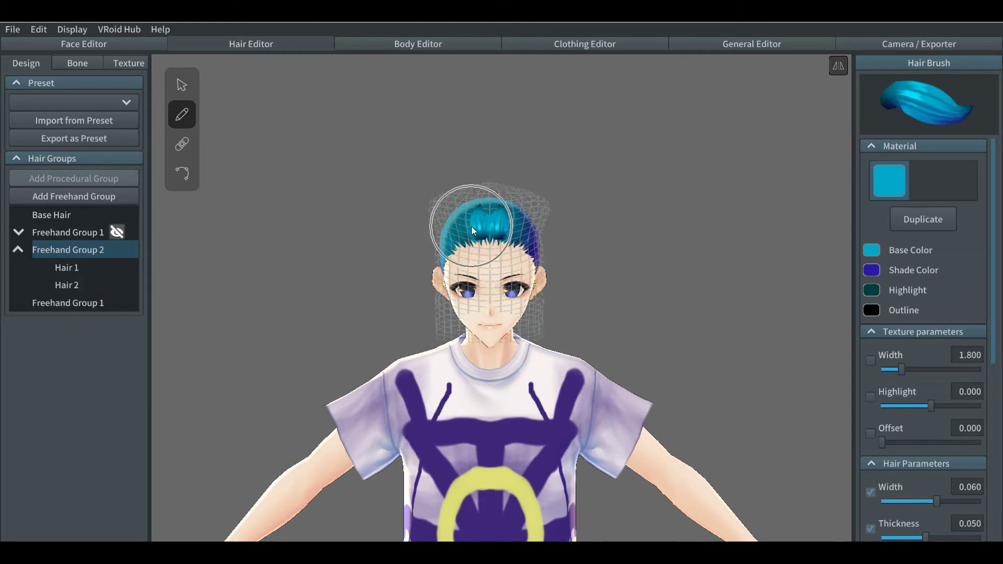
mouse_move(67, 270)
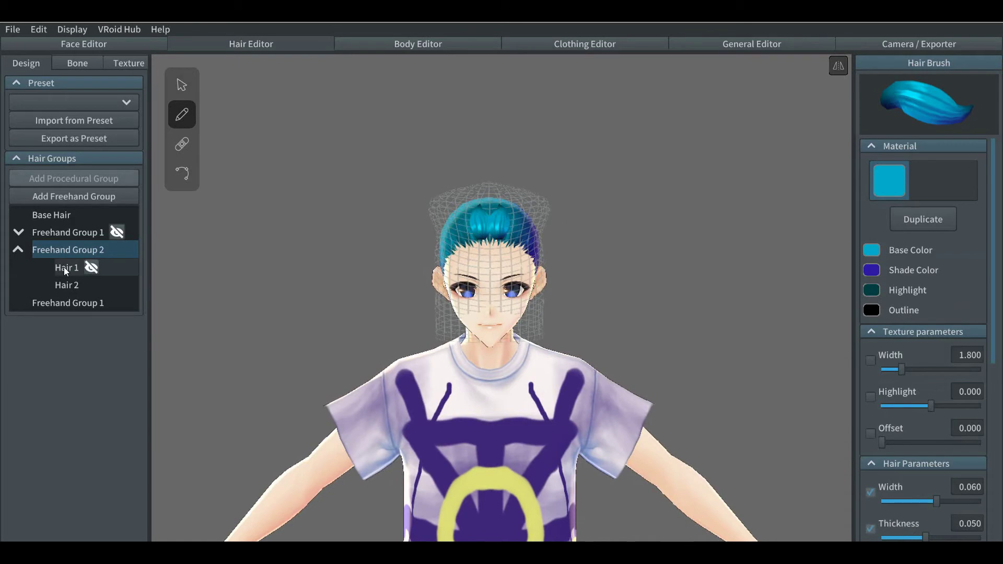
left_click(66, 269)
left_click(178, 175)
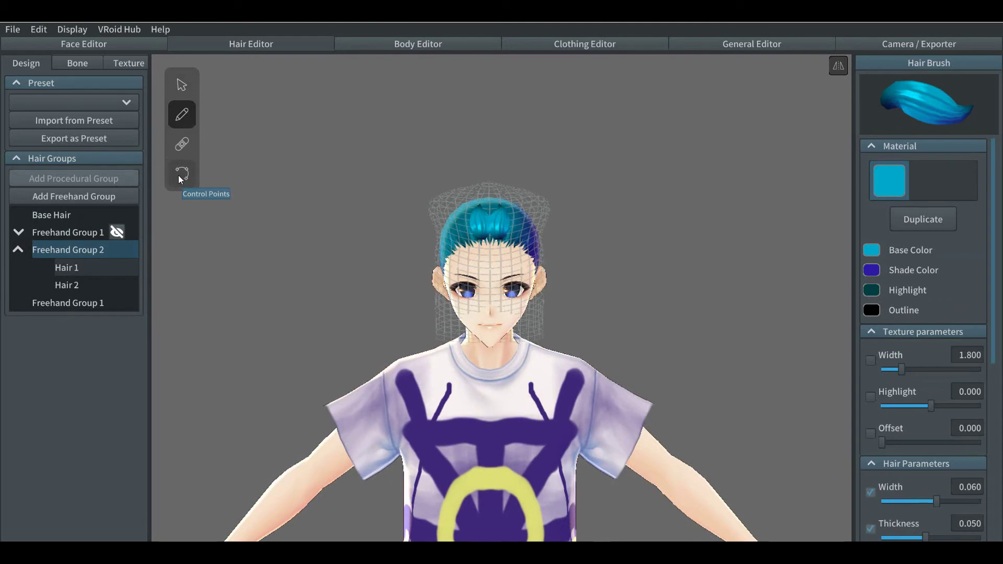
left_click(178, 175)
left_click(178, 175)
left_click(177, 175)
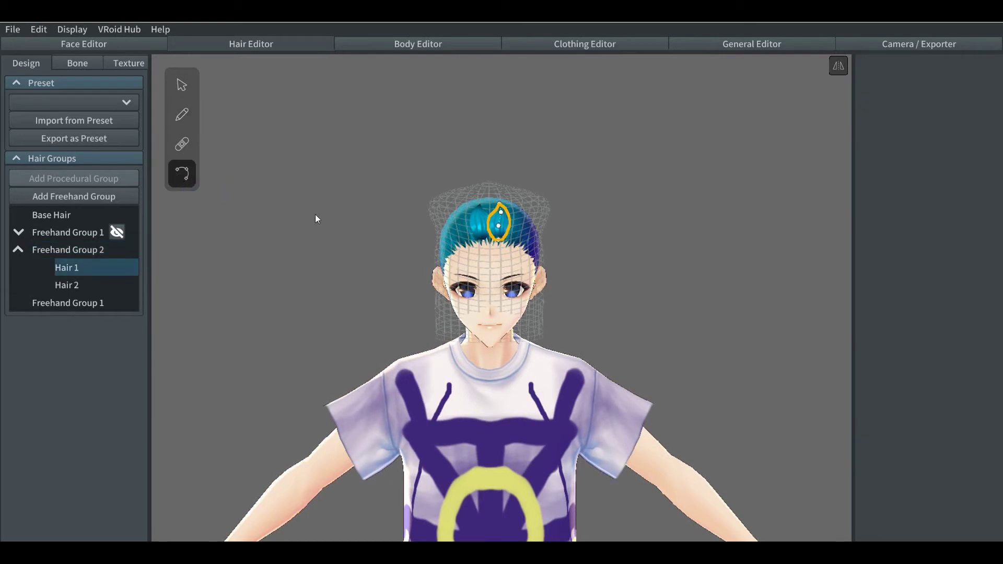
left_click(458, 221)
left_click(496, 217)
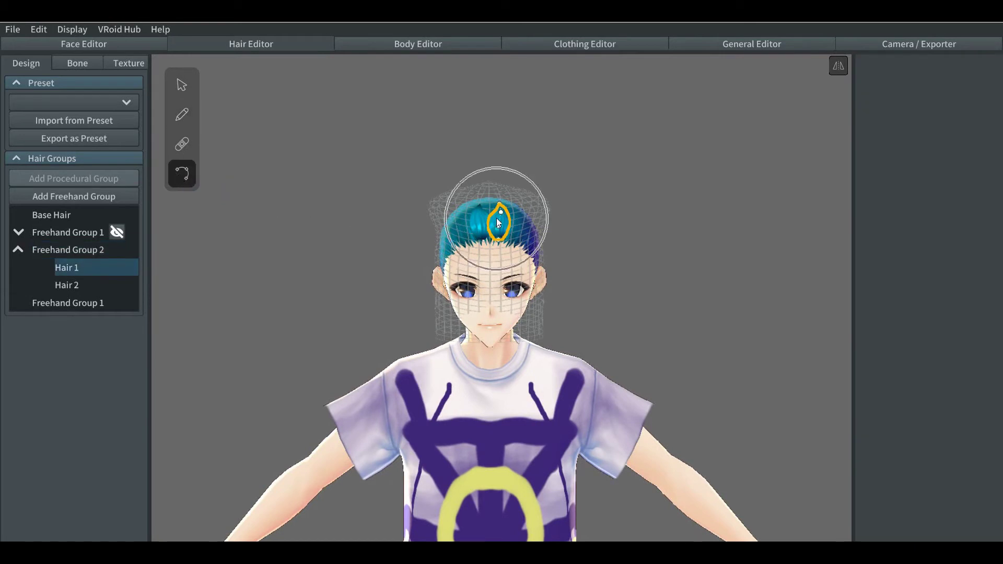
Lengthen Hair 1 by moving its tip control point up and inward to the peak of the guide mesh
scroll(497, 218, "up", 5)
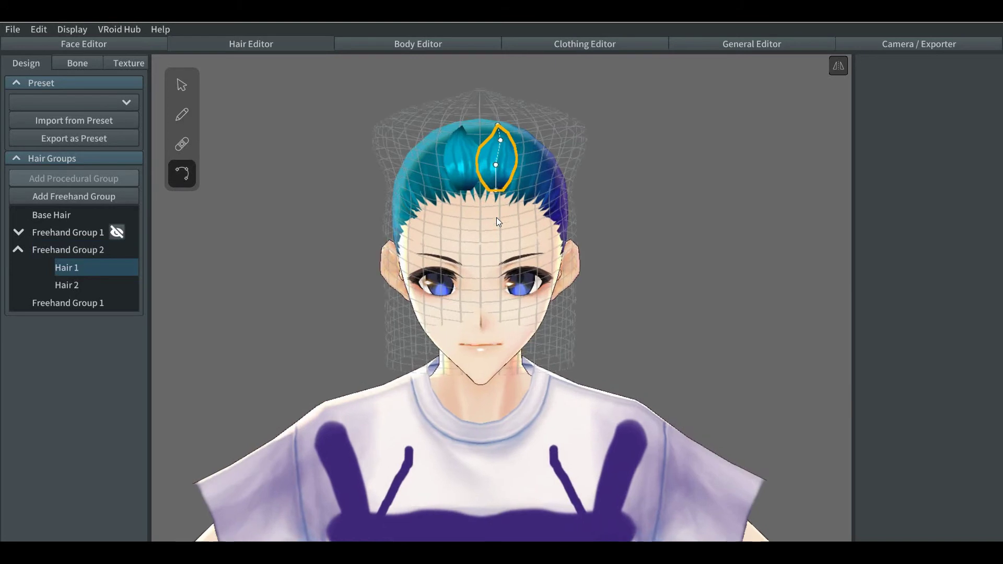
right_click_drag(511, 195, 507, 237)
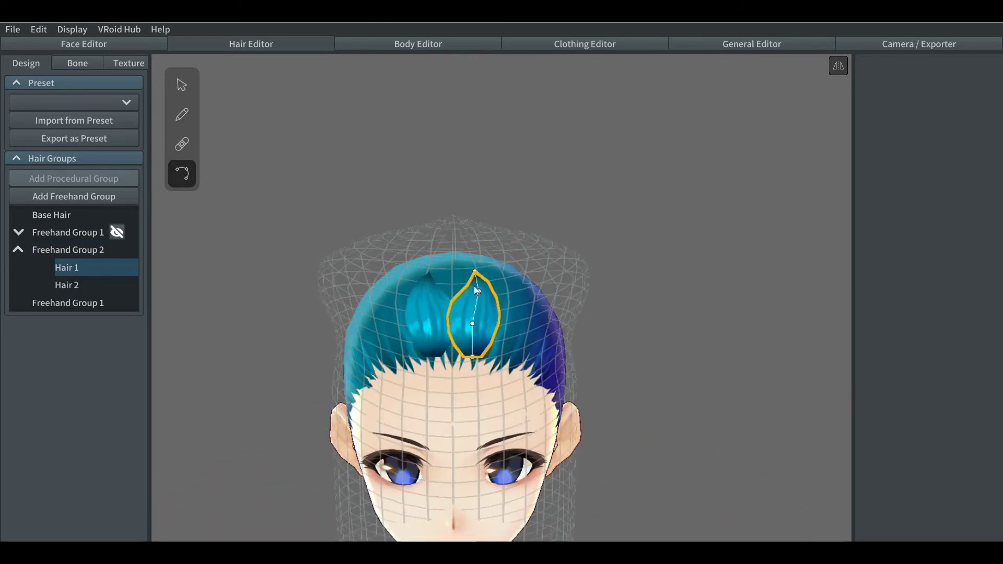
left_click(473, 325)
left_click(475, 272)
left_click_drag(475, 270, 463, 212)
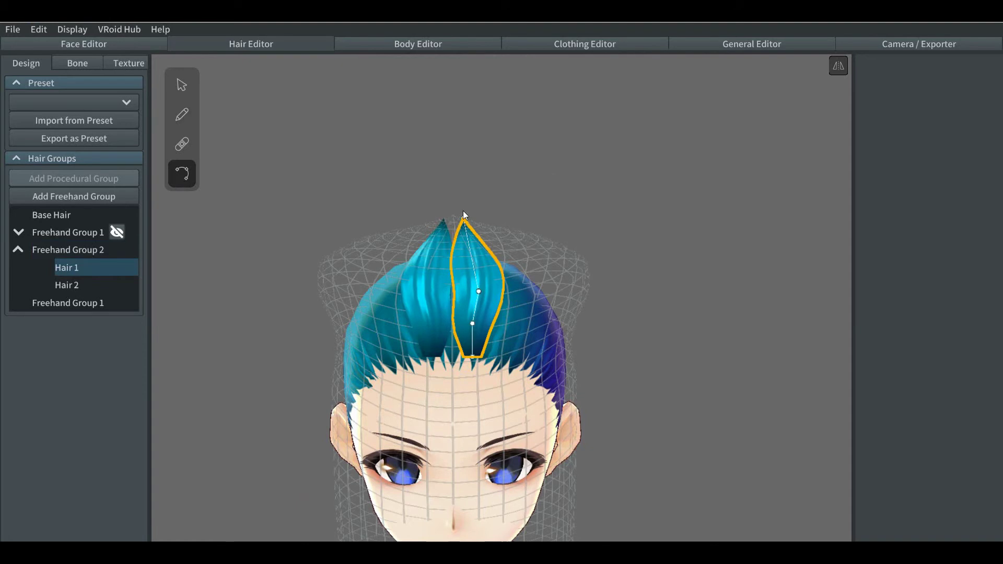
Move Hair 1's root to the center of the hairline and shift its two middle control points inward
left_click_drag(477, 291, 472, 290)
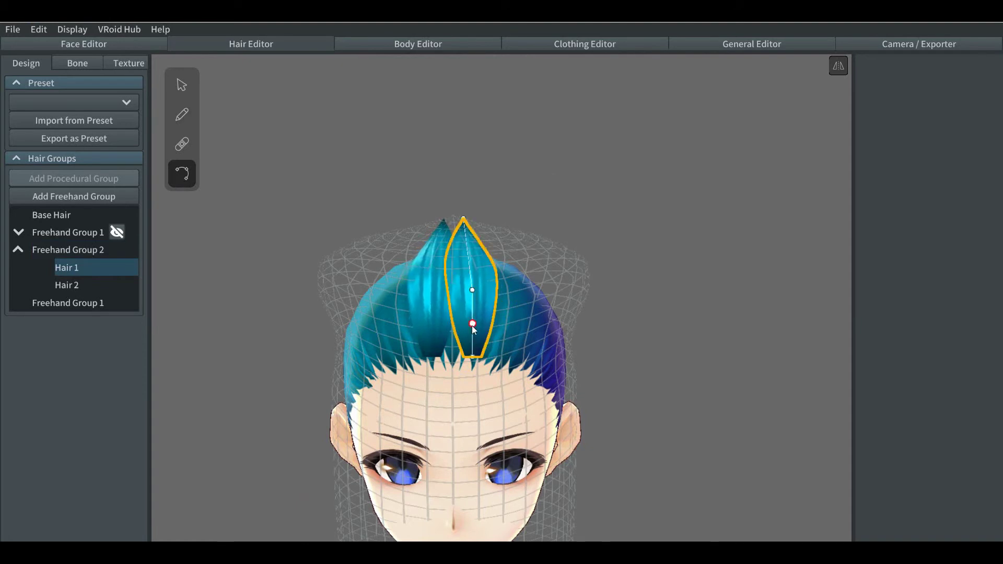
left_click_drag(473, 355, 453, 368)
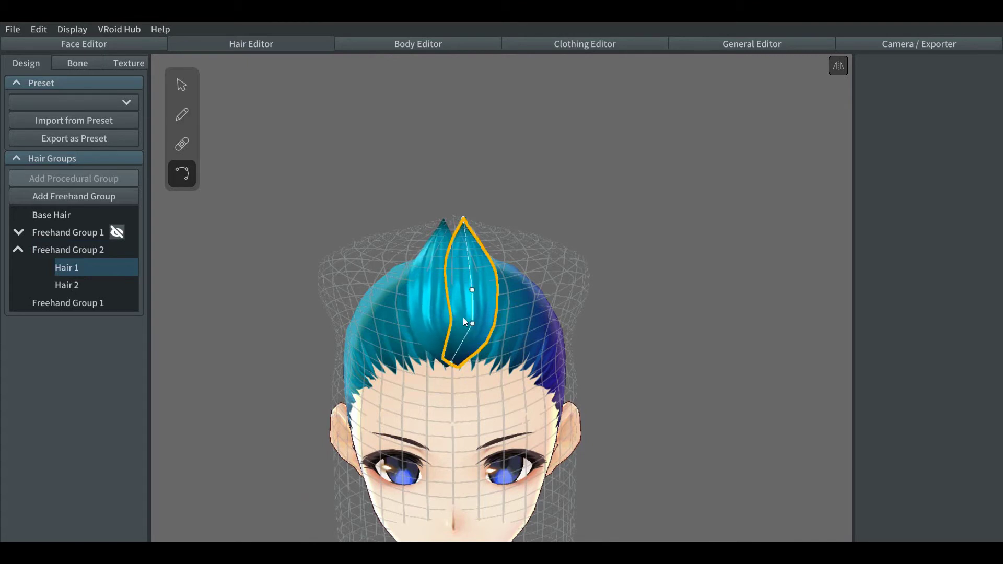
left_click_drag(472, 324, 465, 289)
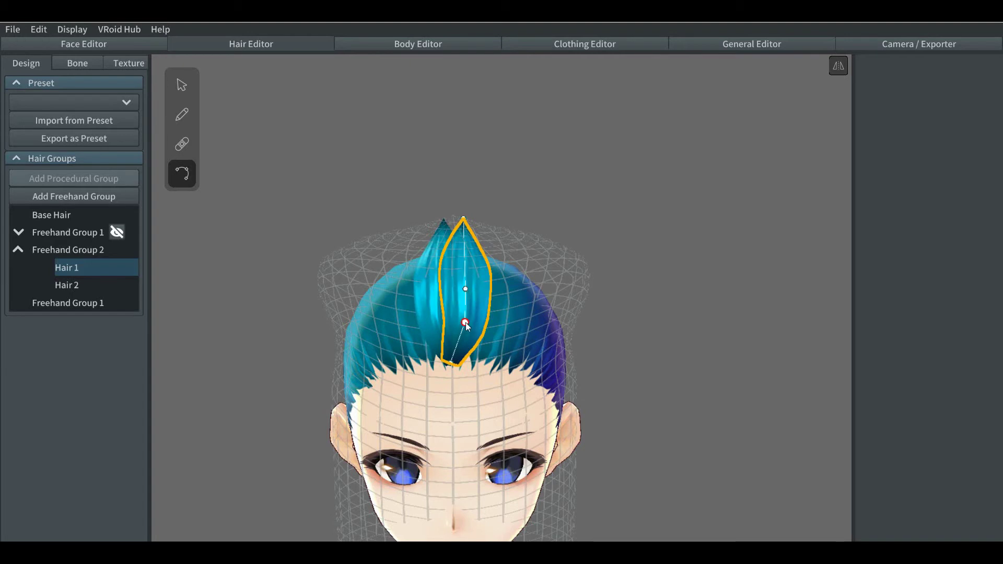
left_click_drag(466, 323, 461, 321)
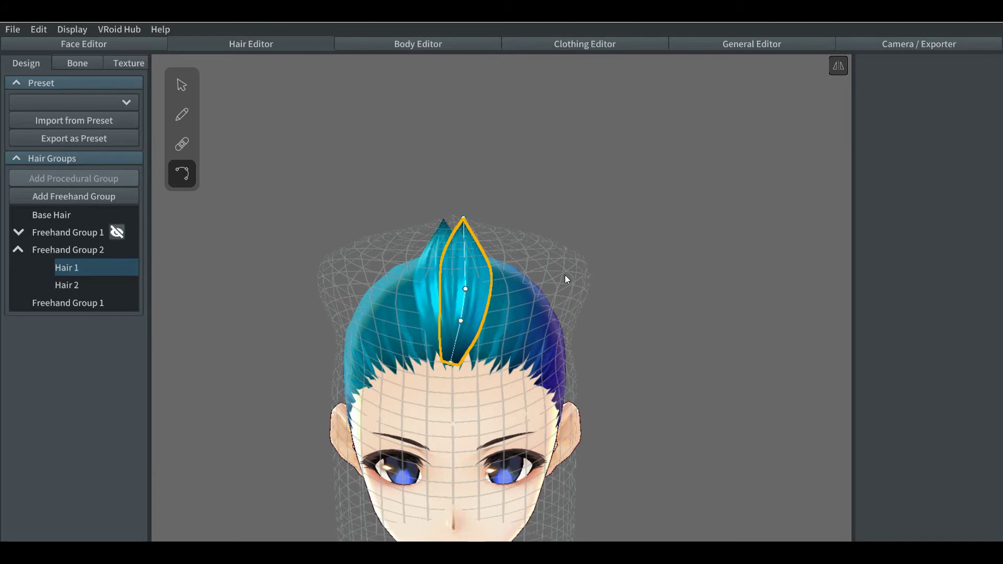
Raise Hair 1's two middle control points in side view so the strand arches over the front of the scalp, and deselect it
right_click_drag(566, 275, 520, 274)
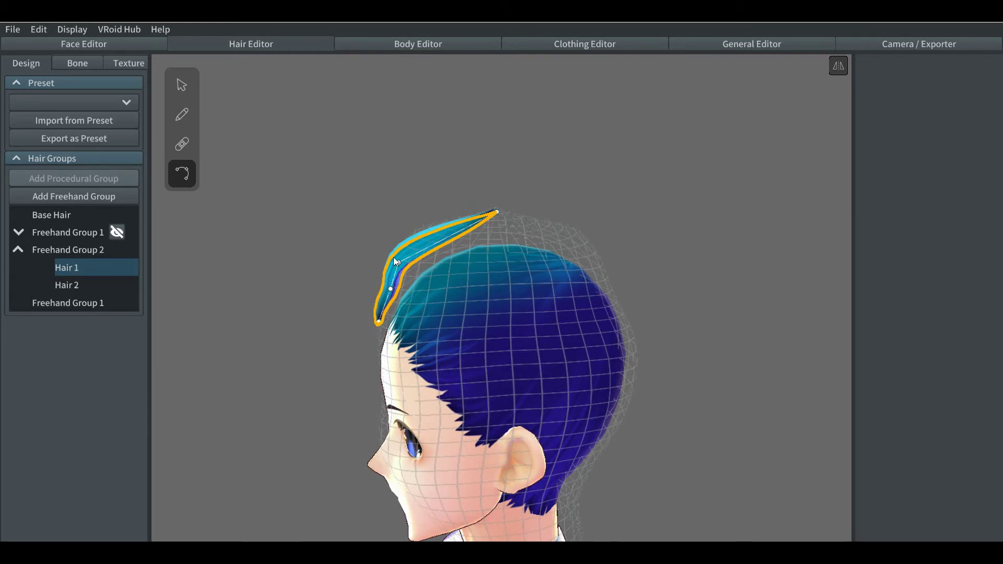
left_click_drag(399, 262, 426, 233)
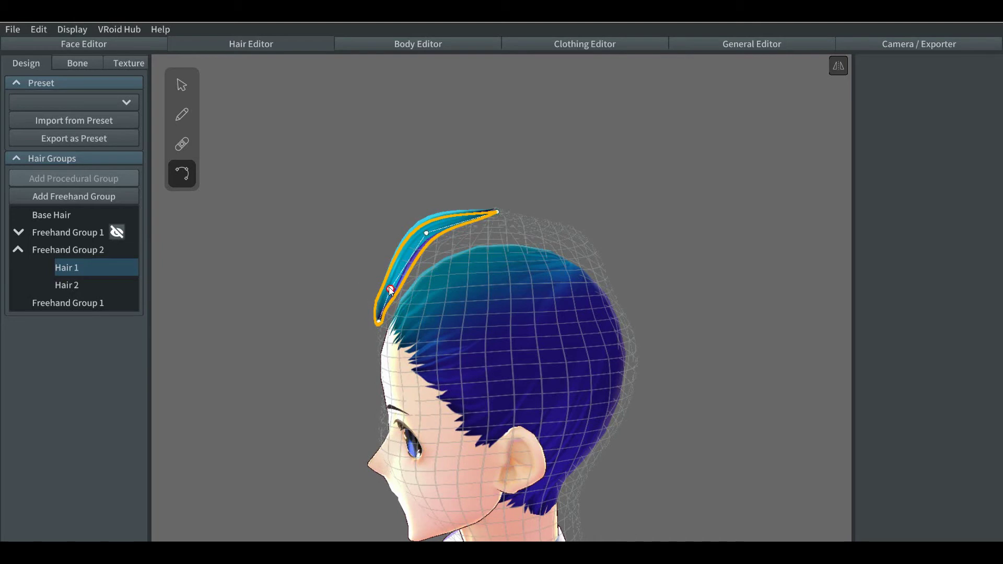
left_click_drag(389, 287, 397, 266)
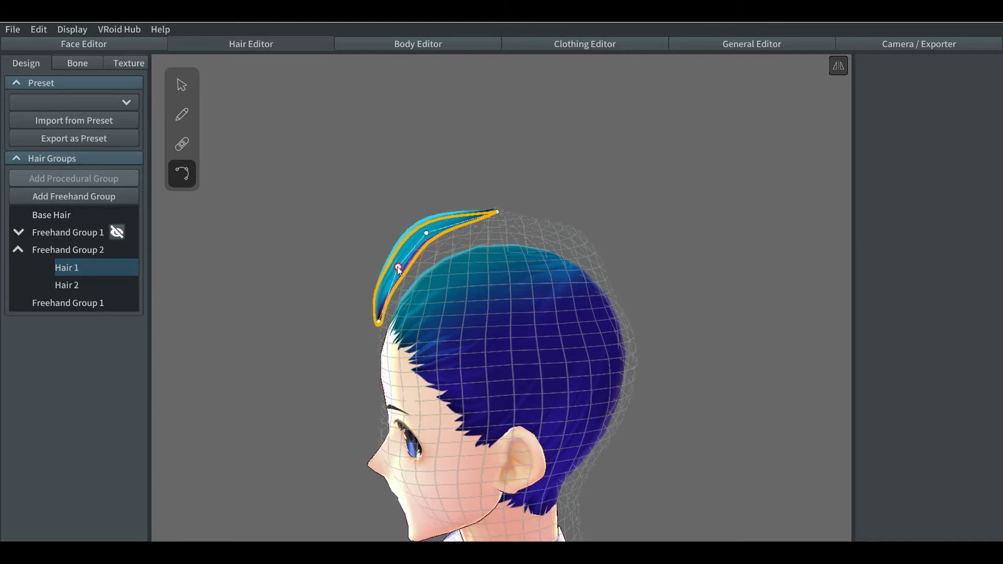
left_click(338, 293)
right_click_drag(345, 349, 385, 344)
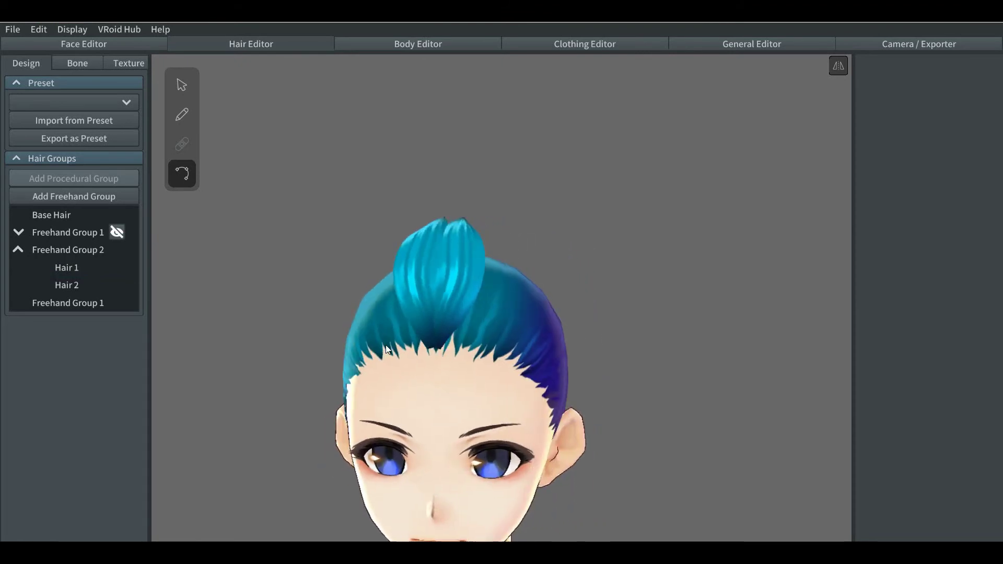
scroll(442, 436, "down", 5)
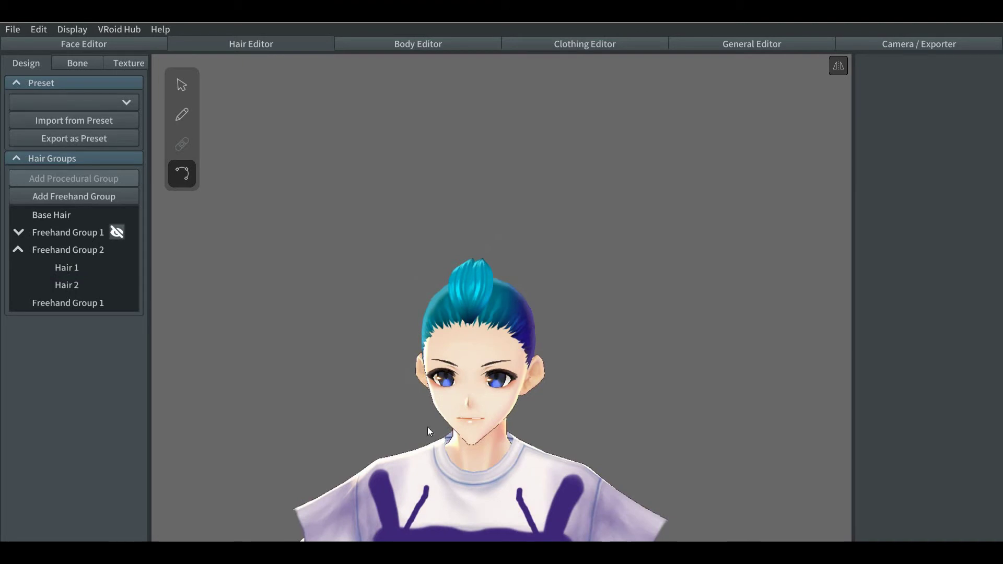
Try painting a mirrored pair of Brush strands in Freehand Group 2 from the front sides of the scalp down to the mid-forehead, and undo it
left_click(181, 83)
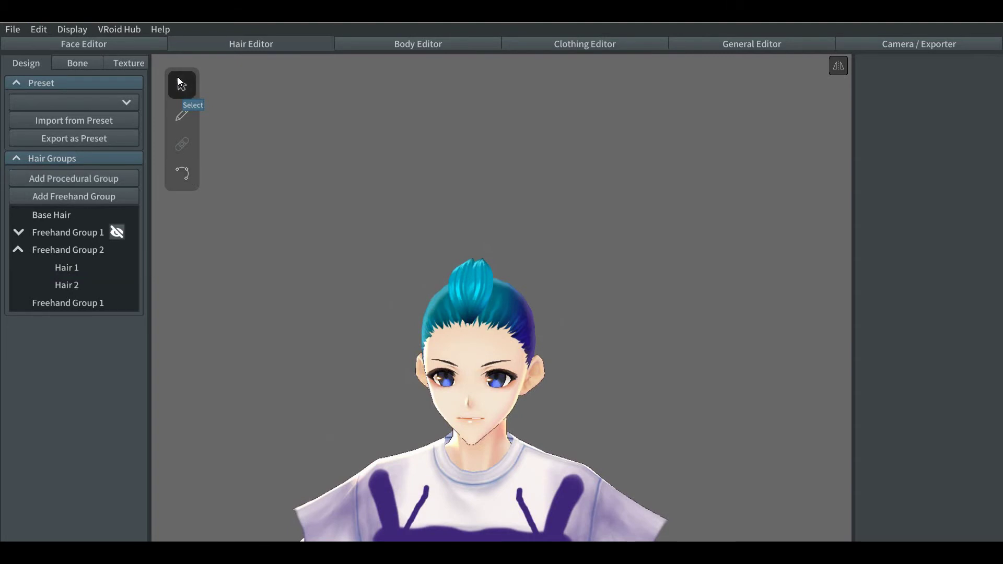
left_click(187, 113)
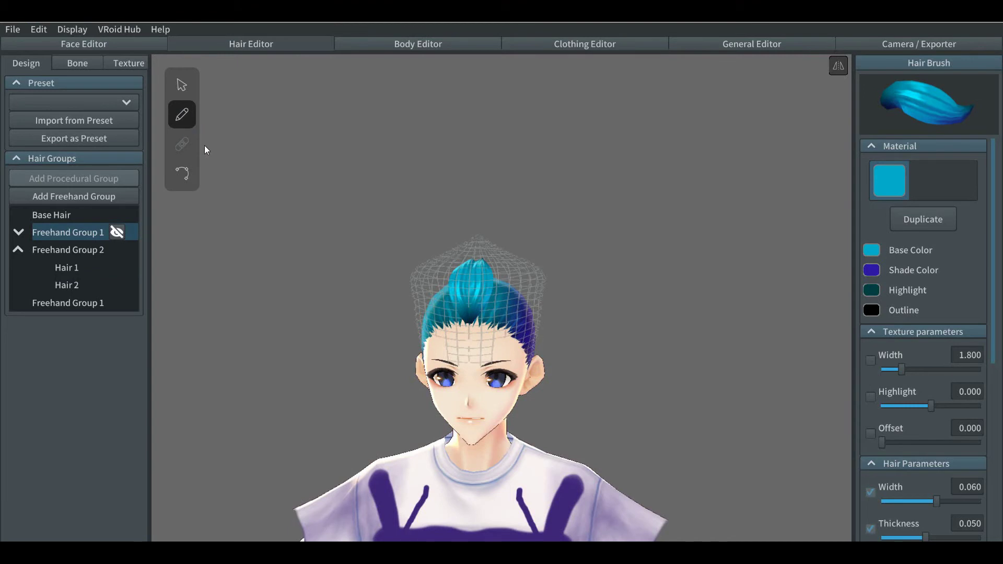
left_click(73, 253)
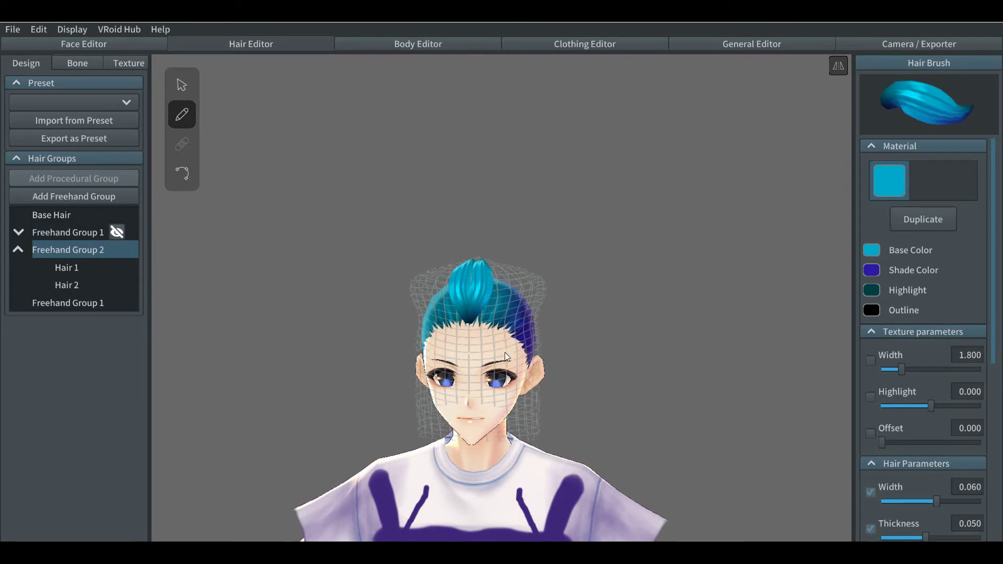
scroll(504, 352, "up", 4)
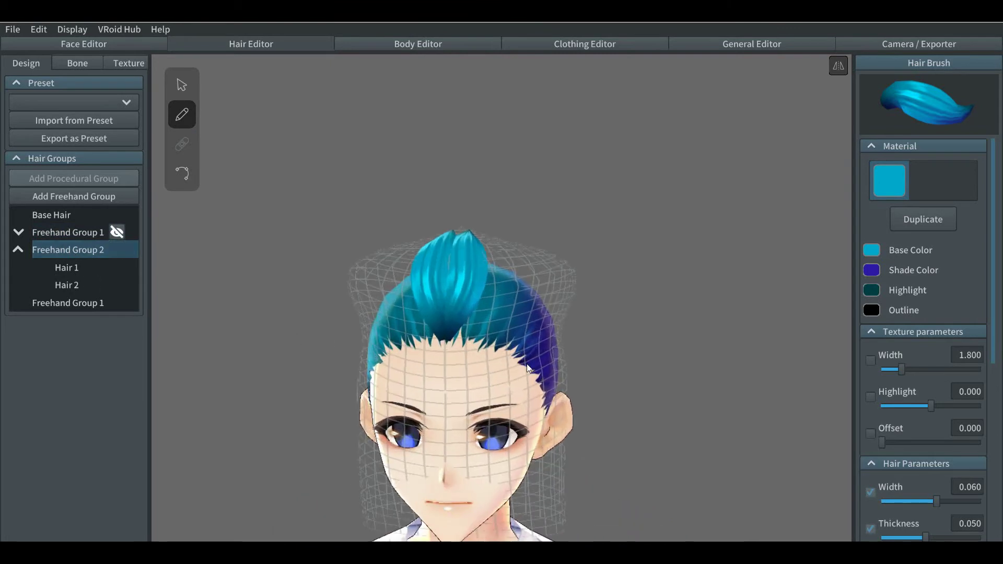
right_click_drag(526, 363, 513, 368)
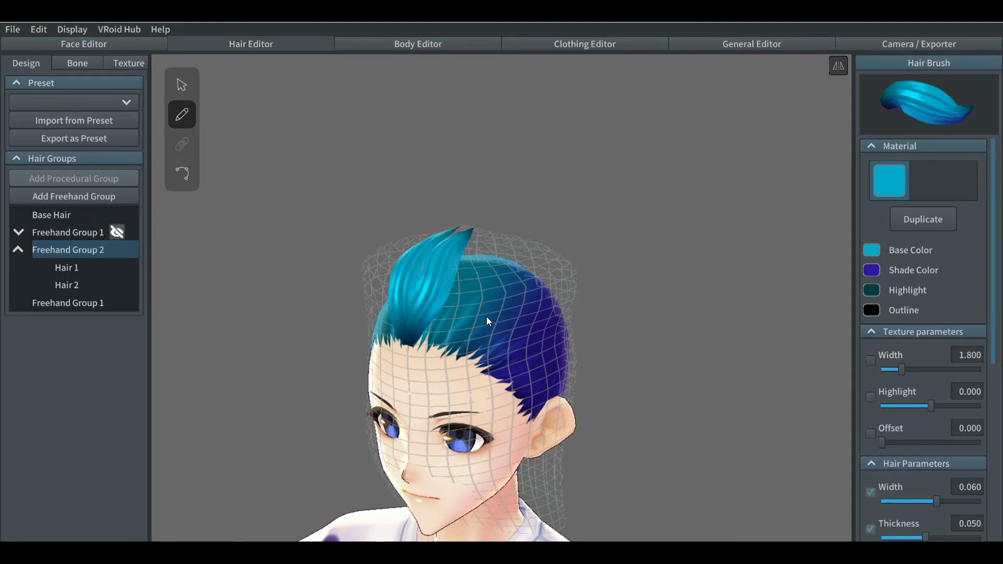
mouse_move(492, 294)
left_mouse_down()
mouse_move(463, 371)
mouse_move(437, 388)
mouse_move(408, 388)
left_mouse_up()
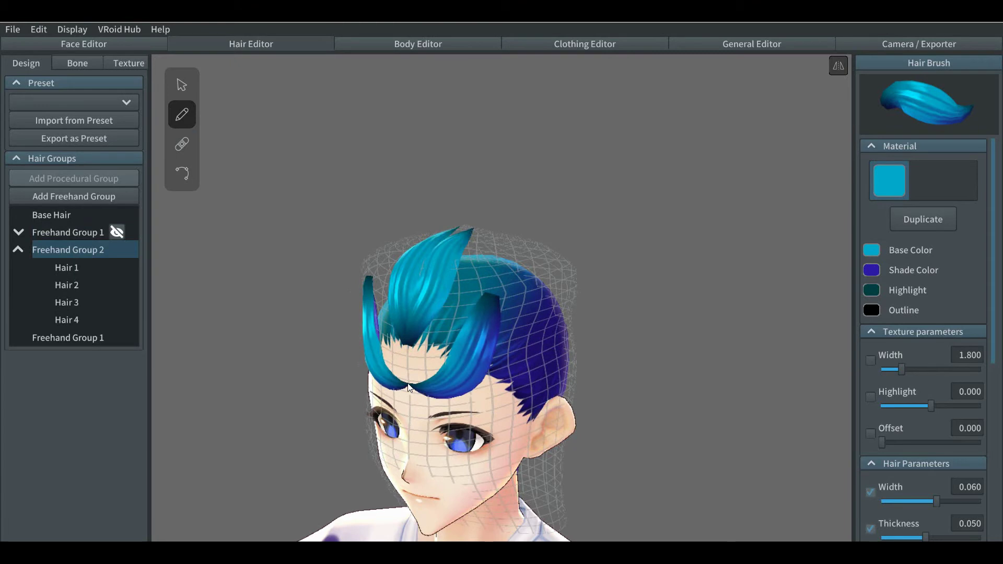
key("ctrl+z")
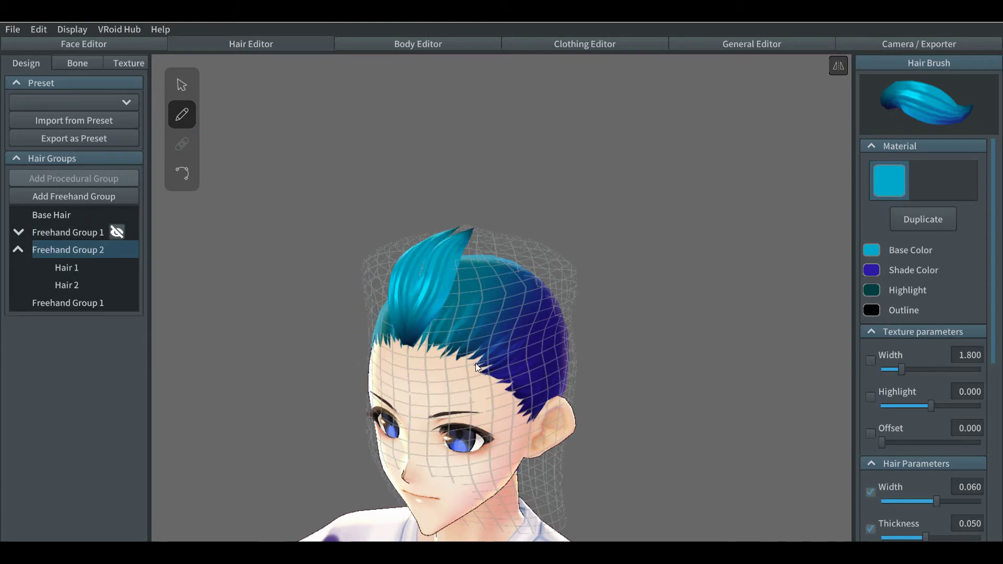
Try a mirrored pair of strands from the side hairline up to the mesh's top, compare them with Freehand Group 1 shown, and undo them
mouse_move(476, 363)
left_mouse_down()
mouse_move(499, 338)
mouse_move(515, 267)
mouse_move(544, 240)
left_mouse_up()
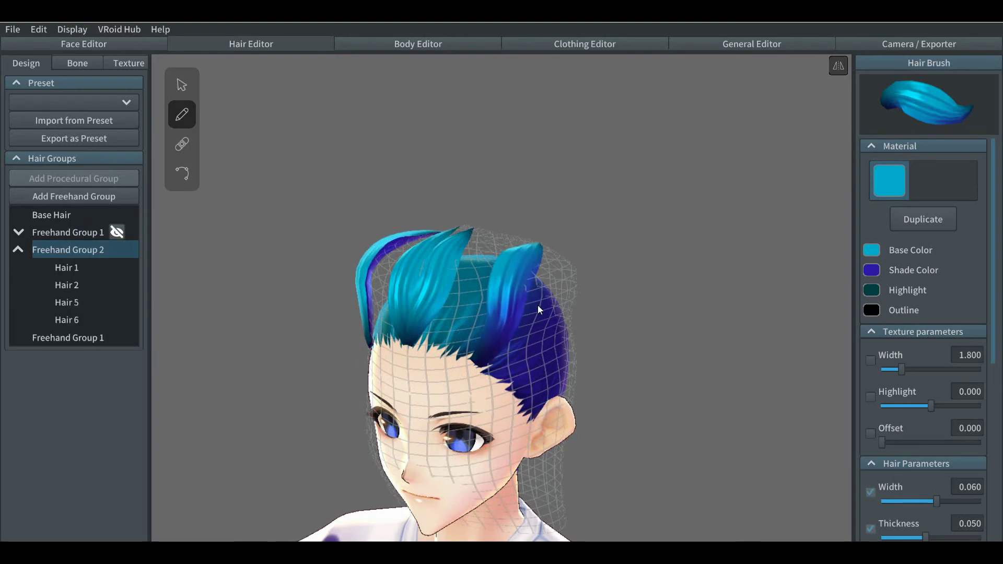
mouse_move(538, 305)
right_mouse_down()
mouse_move(501, 313)
mouse_move(548, 306)
right_mouse_up()
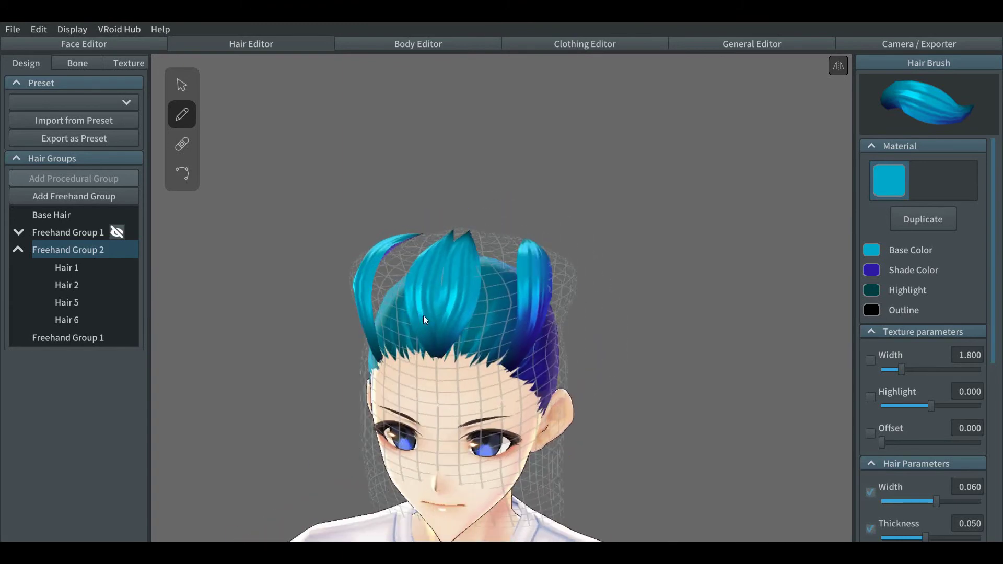
left_click(117, 233)
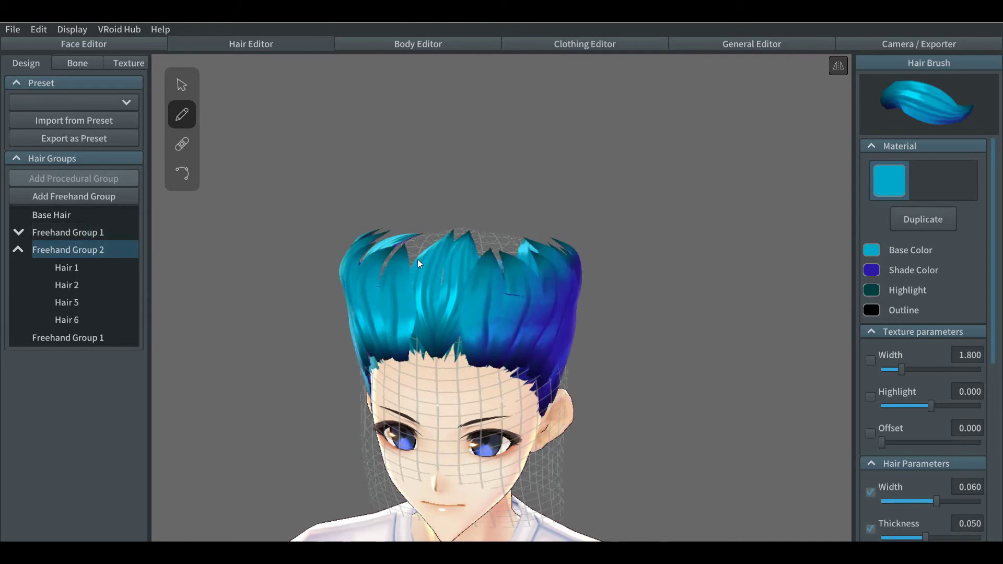
mouse_move(450, 230)
right_mouse_down()
mouse_move(450, 255)
mouse_move(456, 231)
right_mouse_up()
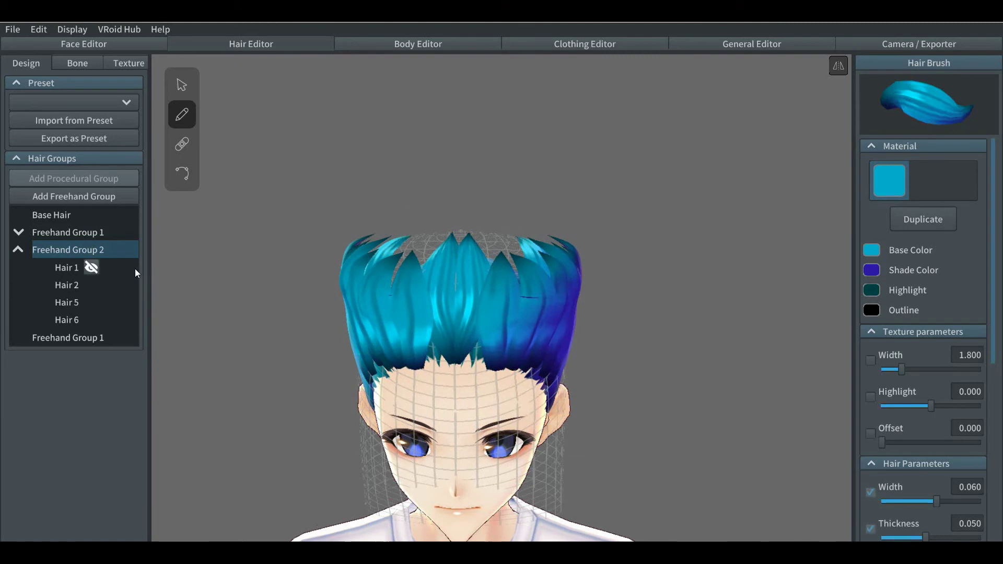
left_click(117, 233)
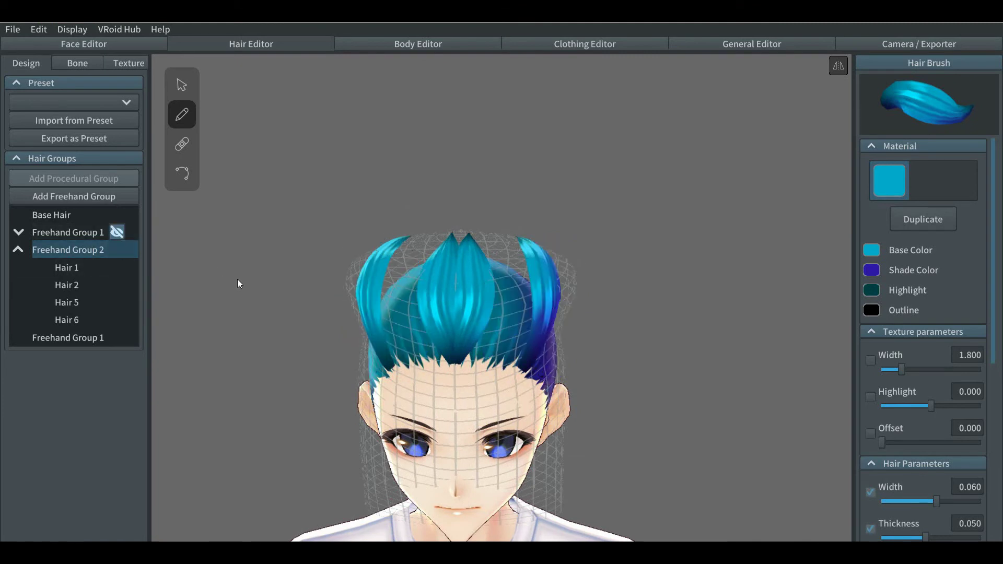
key("ctrl+z")
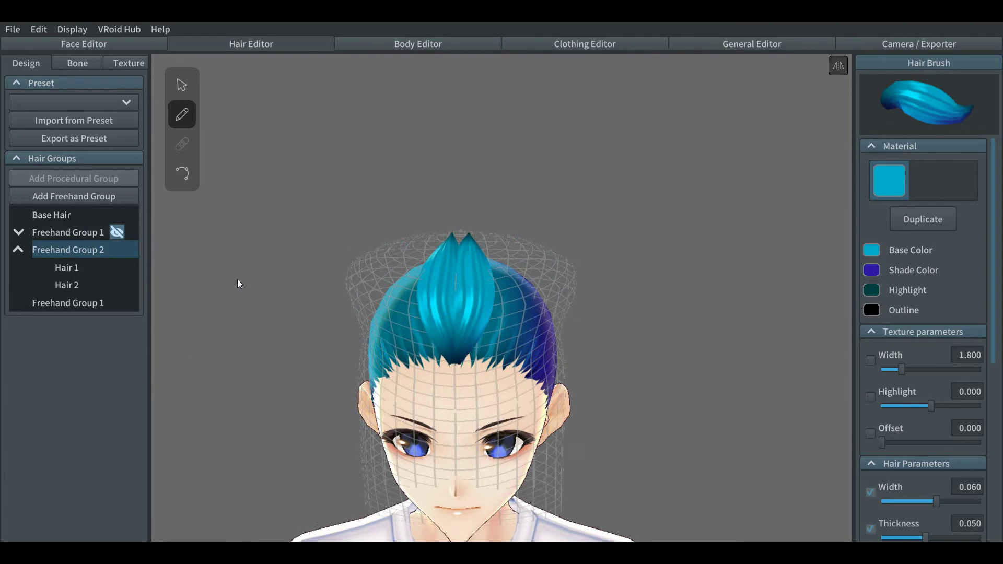
Move the two front points of Freehand Group 2's guide mesh at the hairline and upper forehead backward, closer to the head
right_click_drag(272, 329, 235, 328)
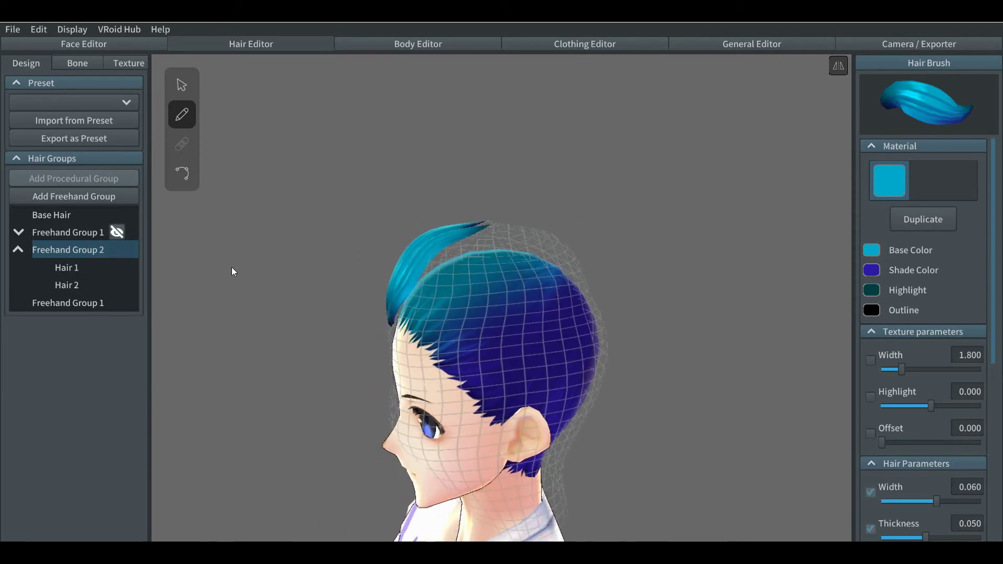
left_click(177, 89)
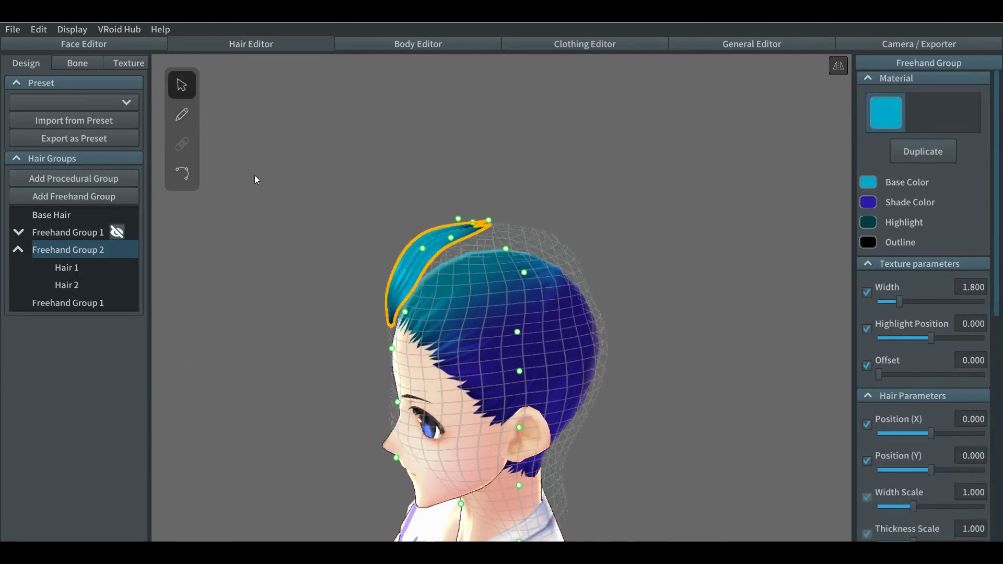
left_click(393, 351)
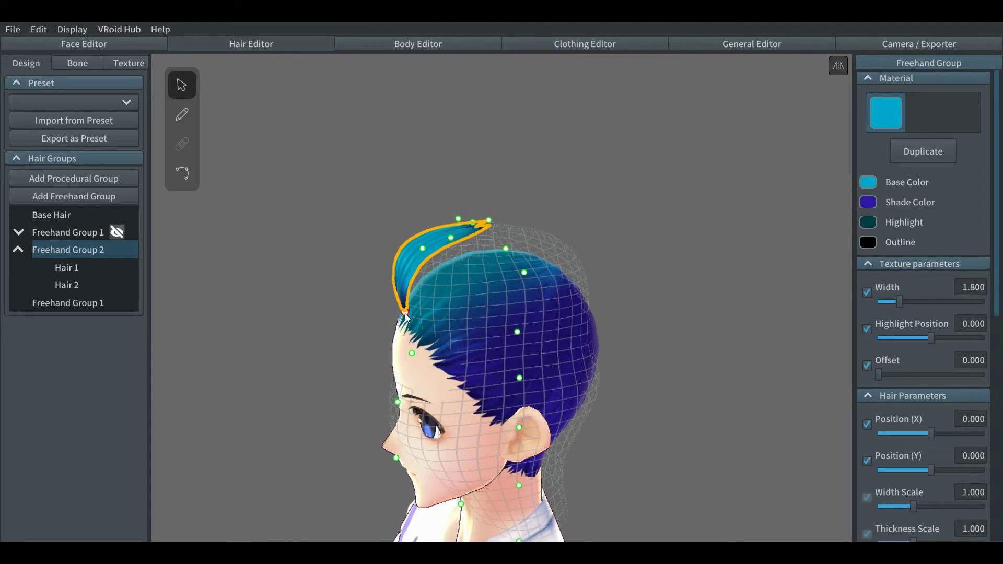
left_click_drag(410, 316, 412, 323)
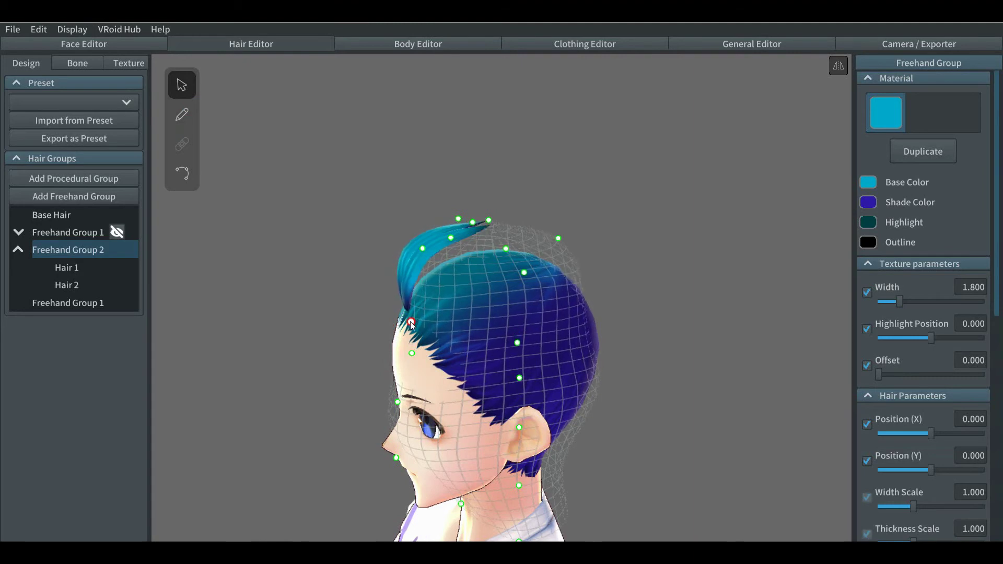
right_click_drag(391, 341, 425, 333)
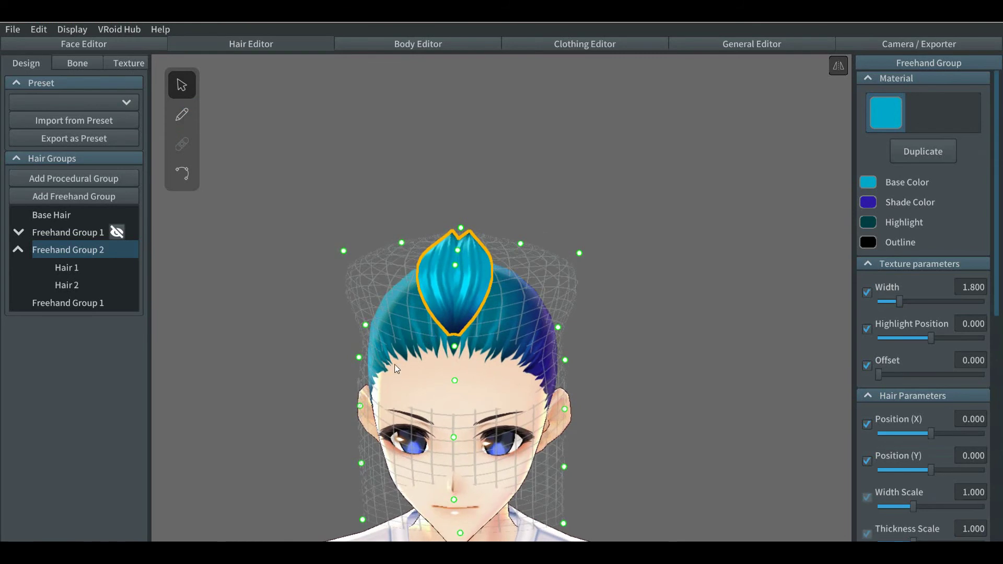
right_click_drag(400, 389, 289, 363)
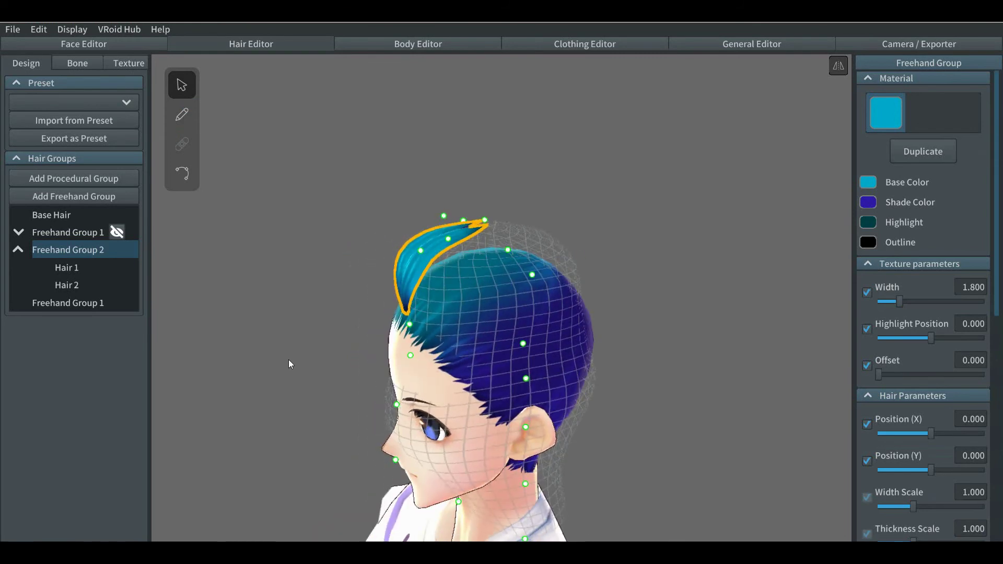
Show the original Freehand Group 1 again to view it together with the new front strands
left_click(117, 232)
right_click_drag(299, 336, 334, 333)
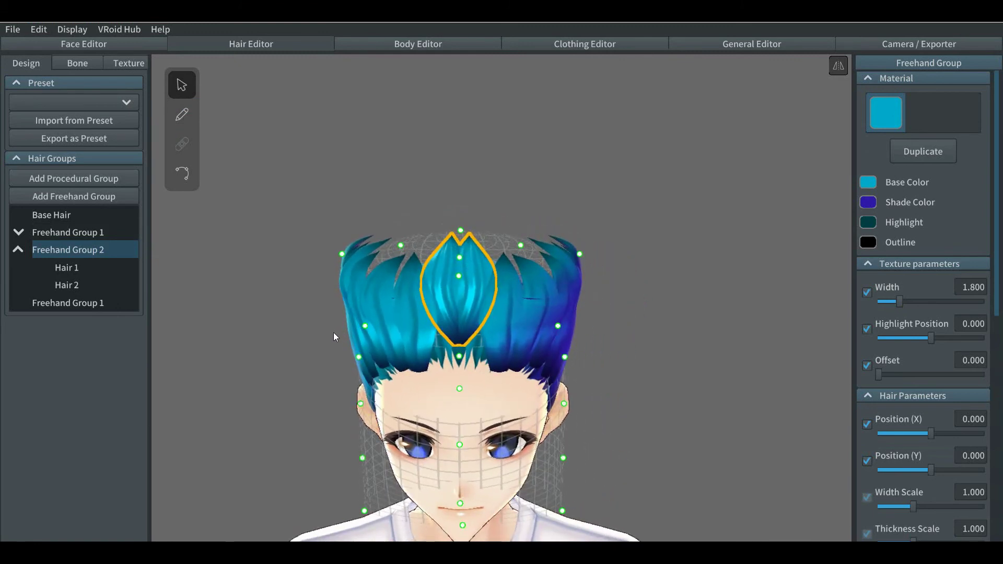
middle_click_drag(301, 373, 300, 325)
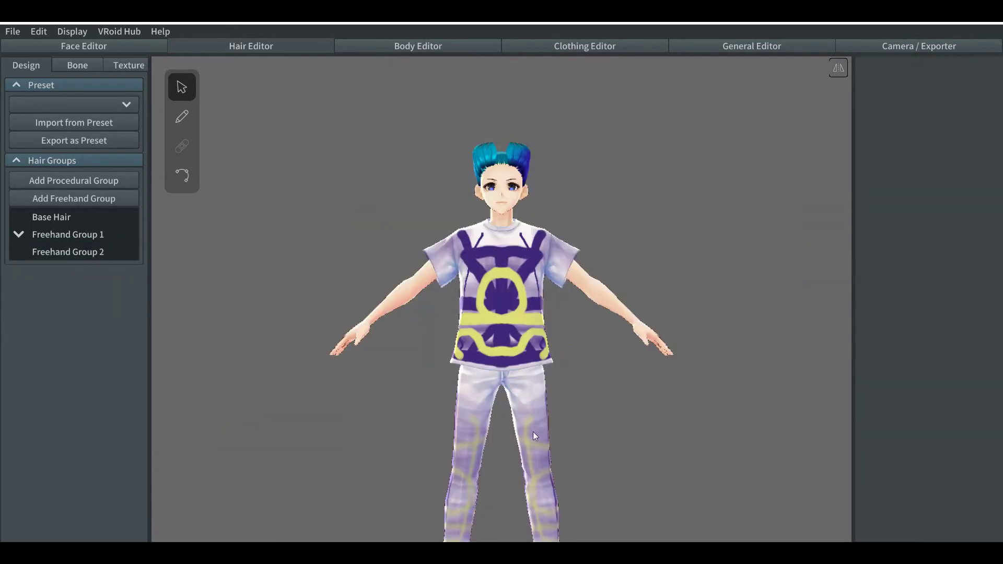
Add another freehand group with the original Freehand Group 1 selected, and activate the Brush for the new group
scroll(468, 313, "up", 3)
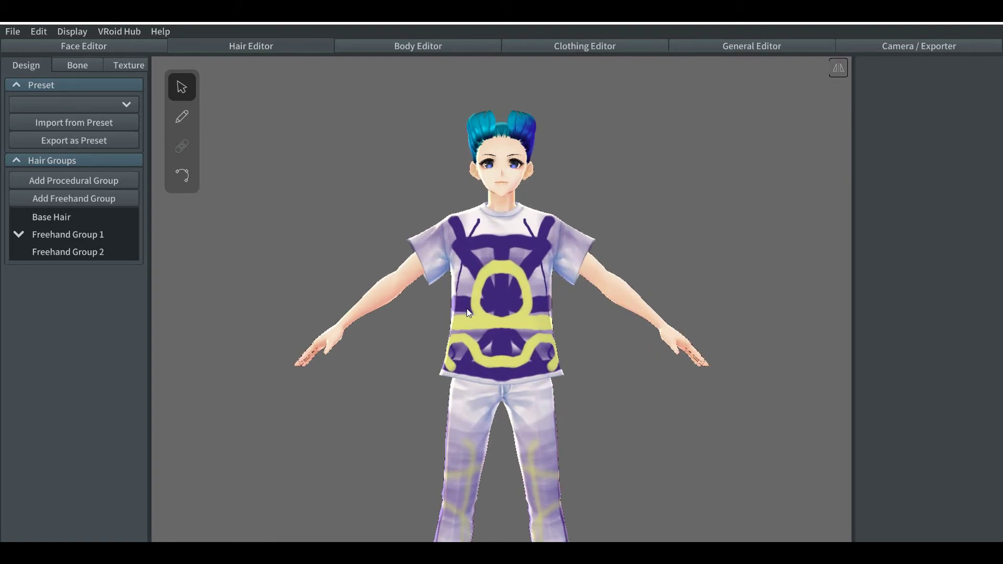
scroll(469, 312, "up", 2)
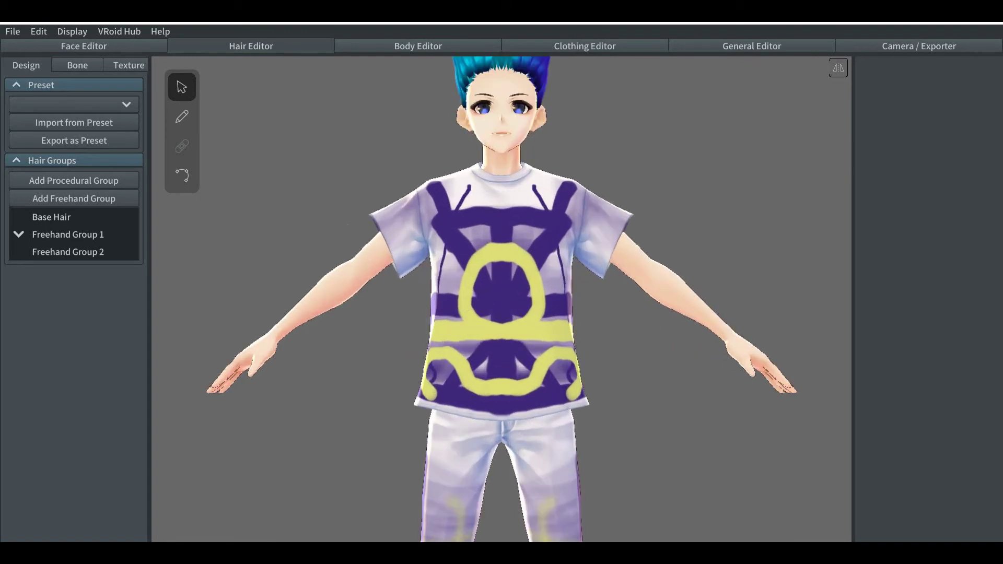
middle_click_drag(713, 270, 704, 374)
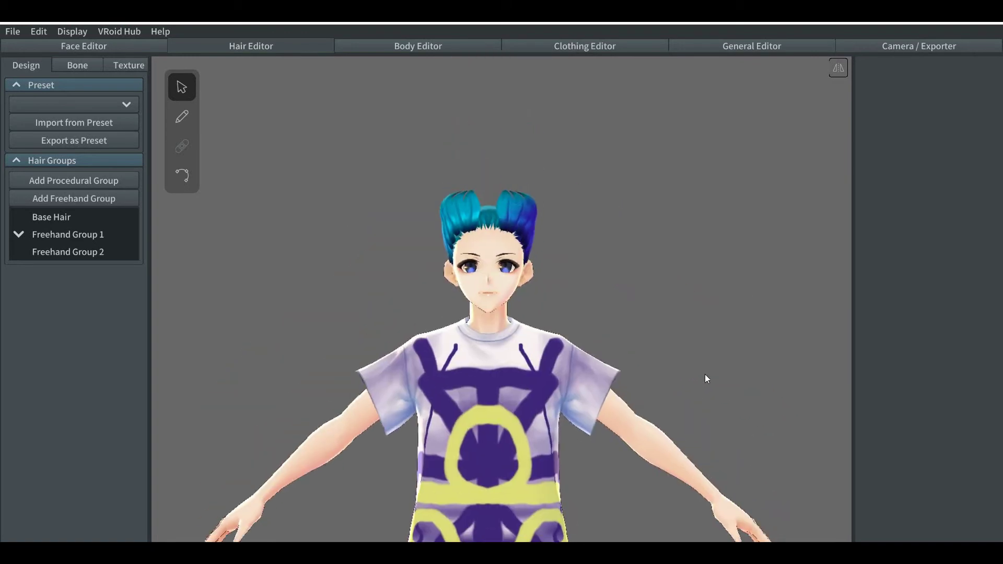
left_click(55, 253)
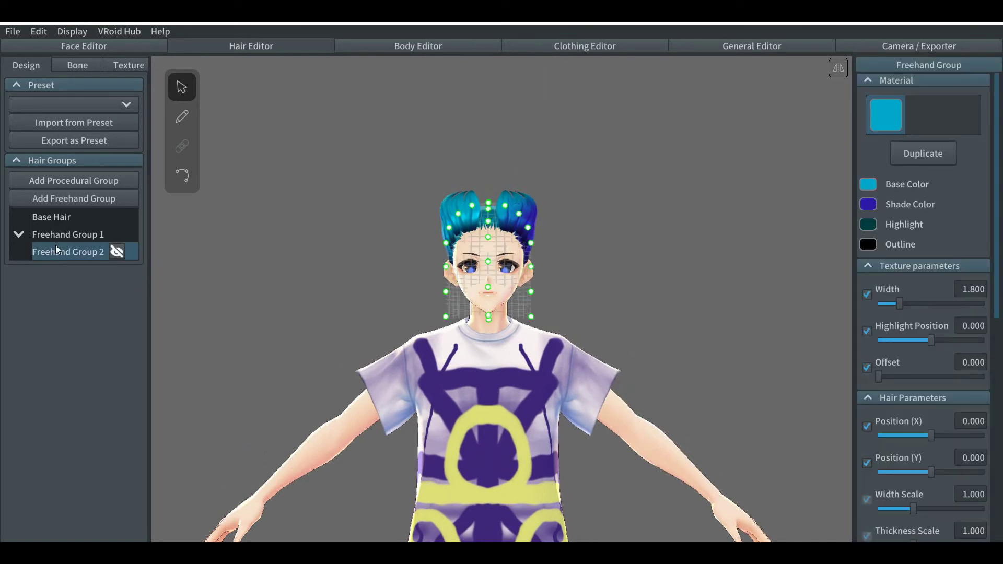
left_click(61, 234)
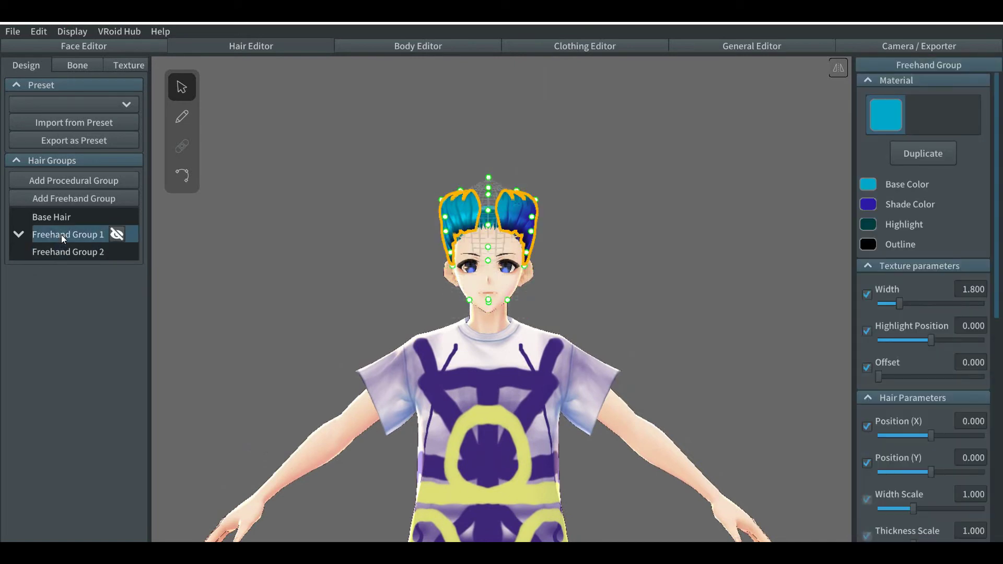
left_click(47, 198)
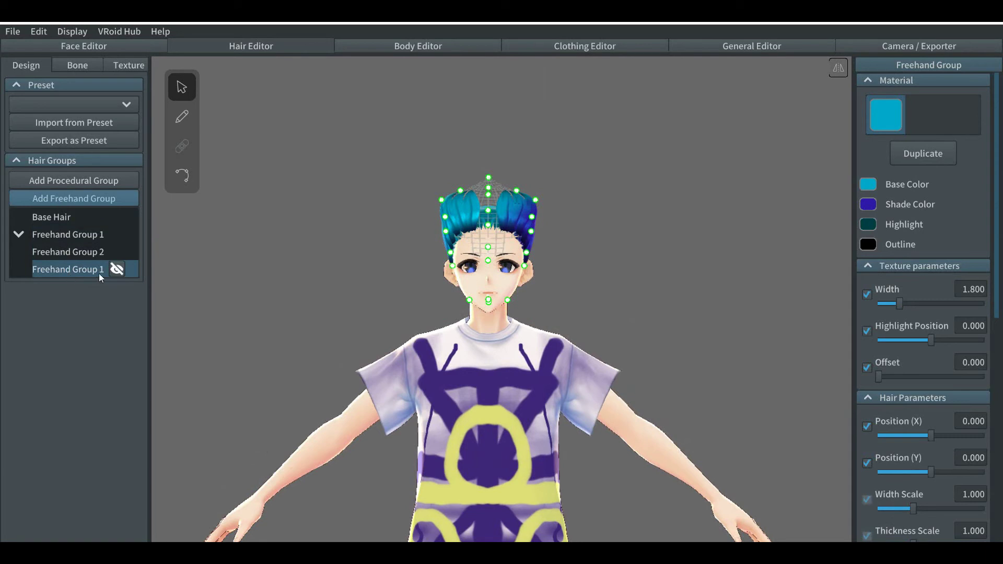
left_click(180, 120)
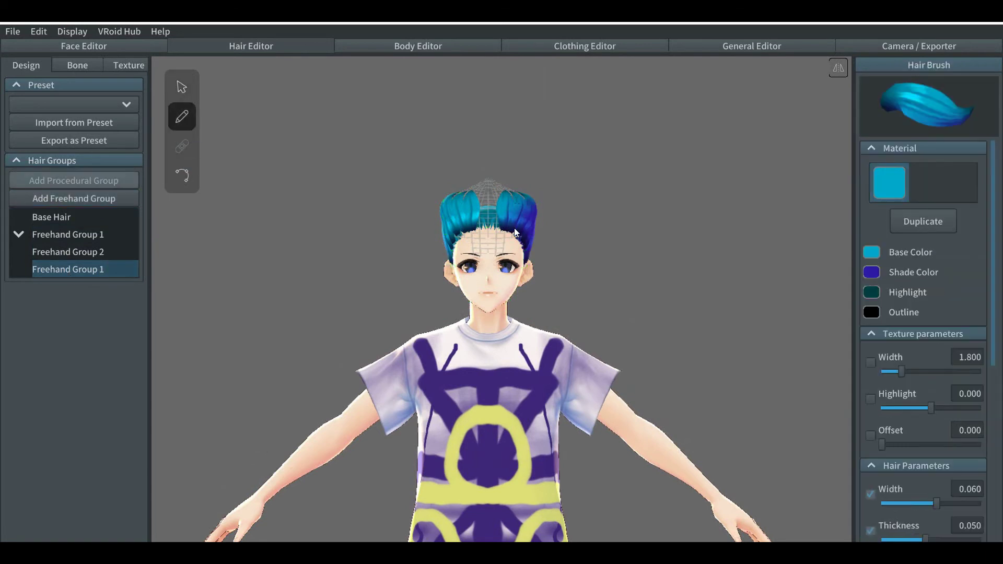
scroll(515, 231, "up", 4)
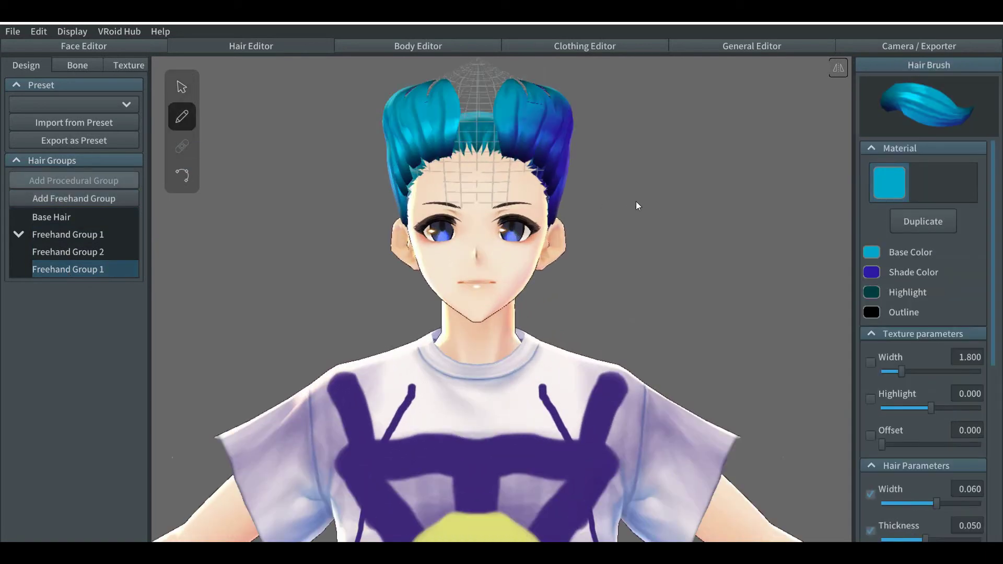
middle_click_drag(635, 201, 616, 293)
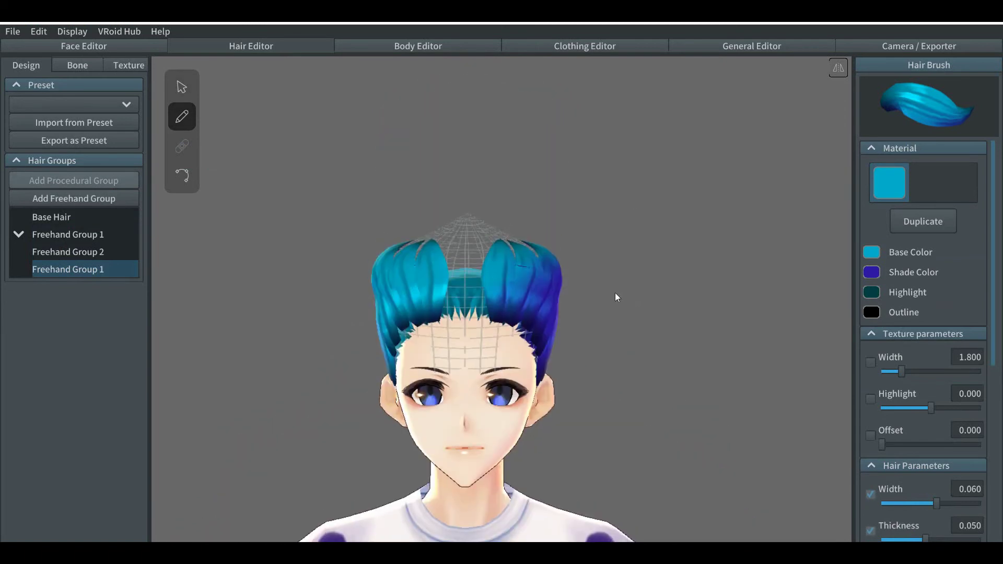
Try a centre strand and a mirrored pair from the front hairline up to the mesh's peak, and undo them
right_click_drag(615, 293, 613, 302)
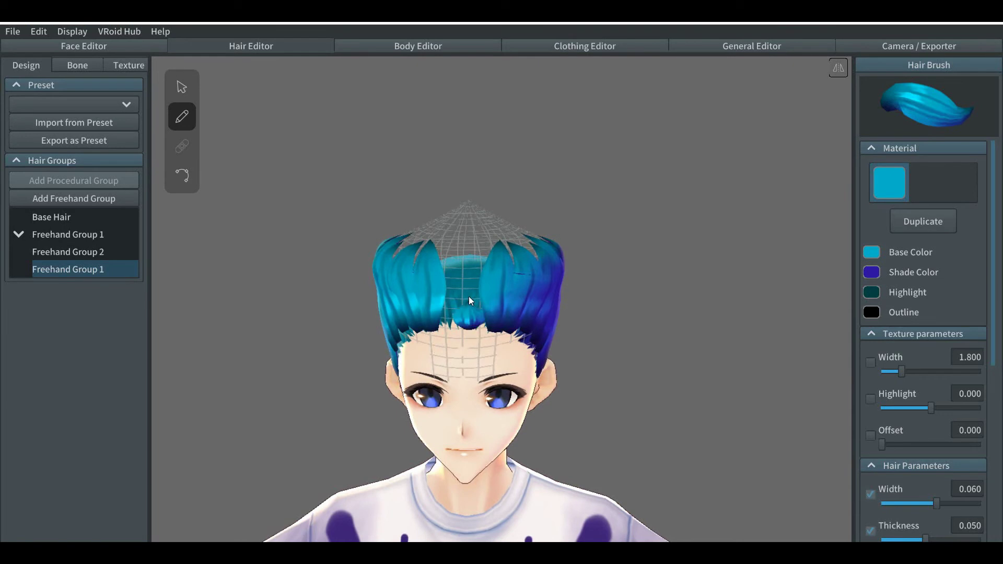
left_click_drag(470, 297, 469, 202)
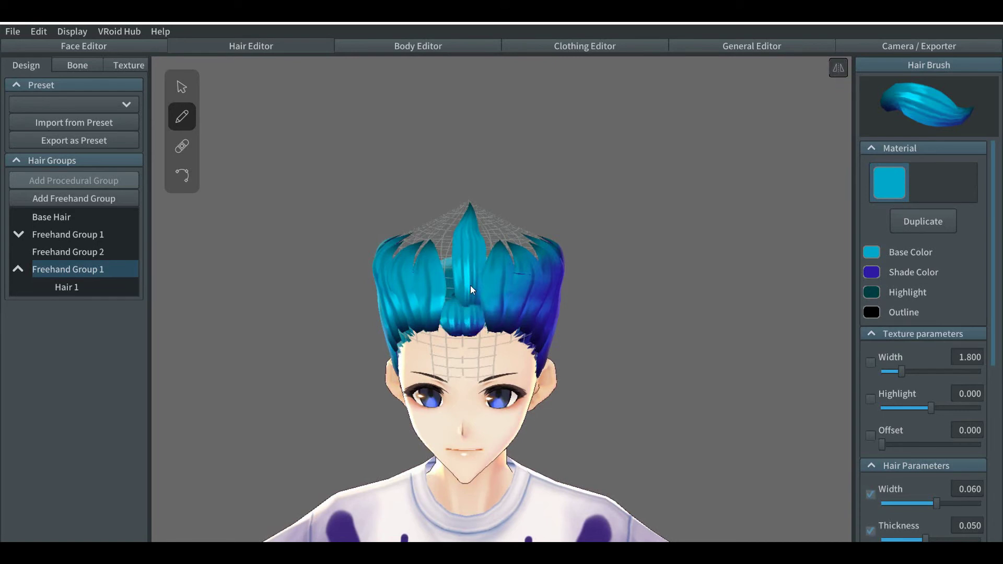
left_click_drag(471, 285, 469, 229)
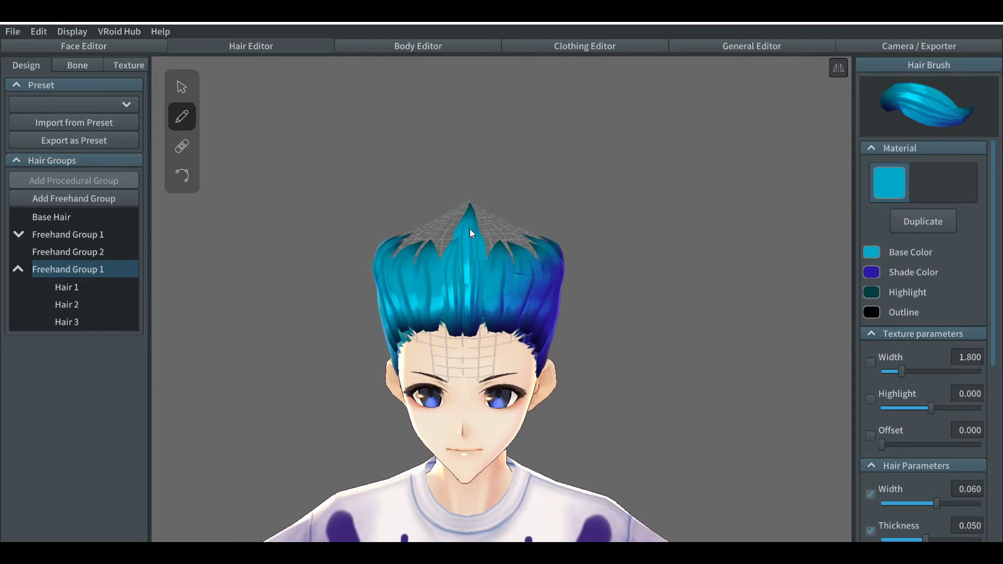
key("ctrl+z")
key("ctrl+z")
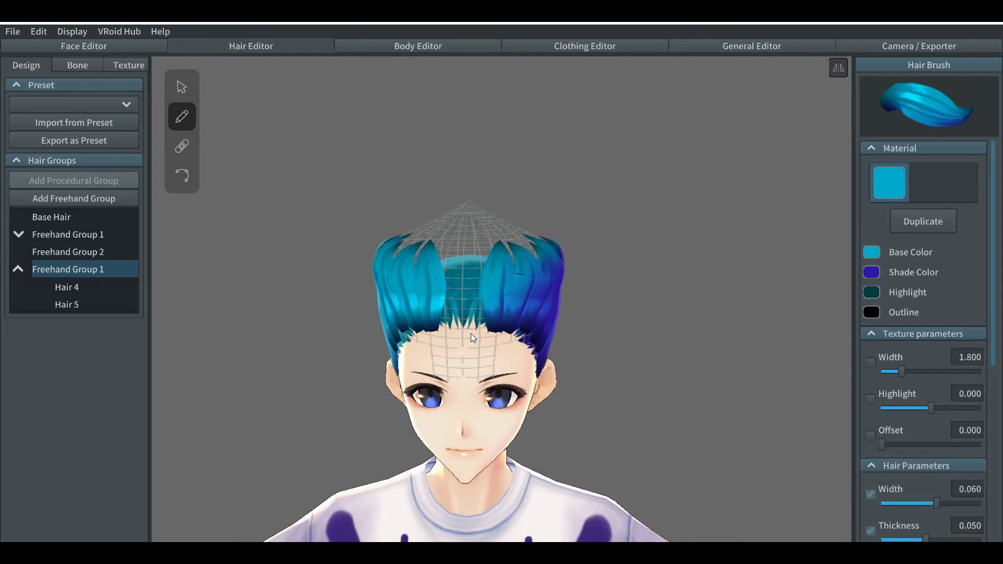
Paint mirrored strands side by side at the centre of the front hairline, running up to the guide mesh's peak
left_click_drag(471, 333, 471, 201)
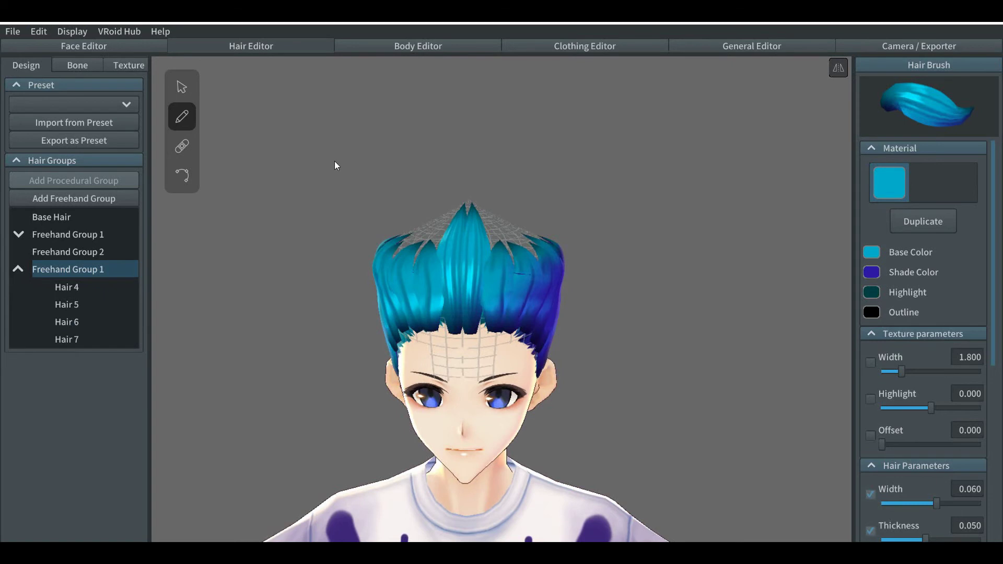
Open the hair texture for painting, select its Default Image layer and set the brush width to 96
left_click(115, 63)
left_click(115, 64)
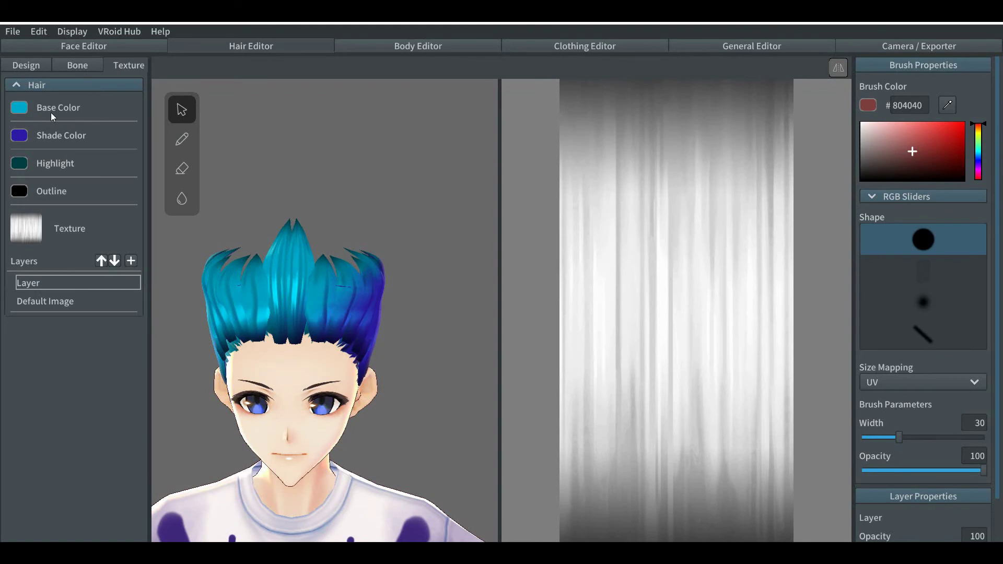
left_click(58, 124)
left_click(66, 156)
left_click(72, 169)
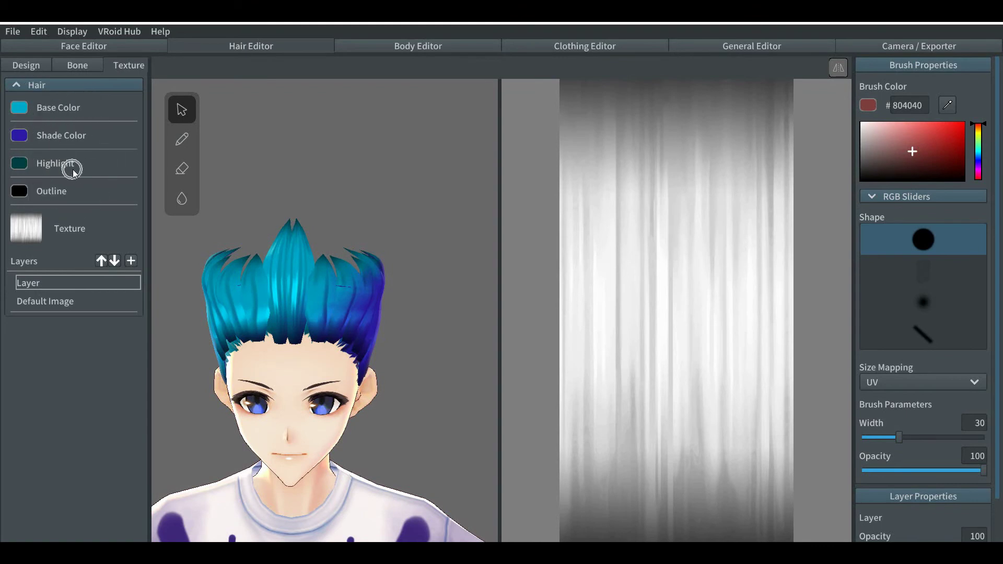
left_click(48, 237)
left_click(48, 237)
left_click(58, 302)
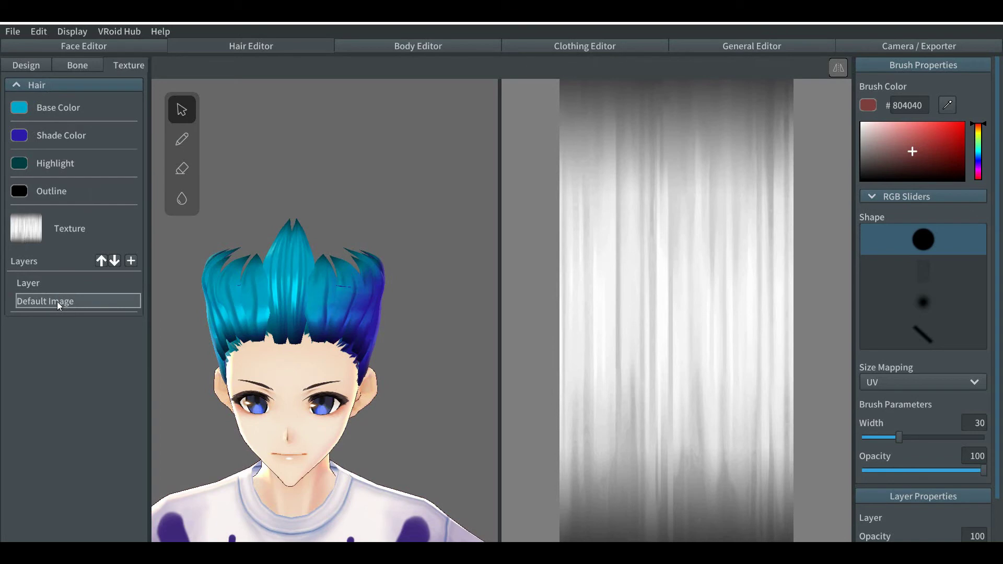
left_click(191, 333)
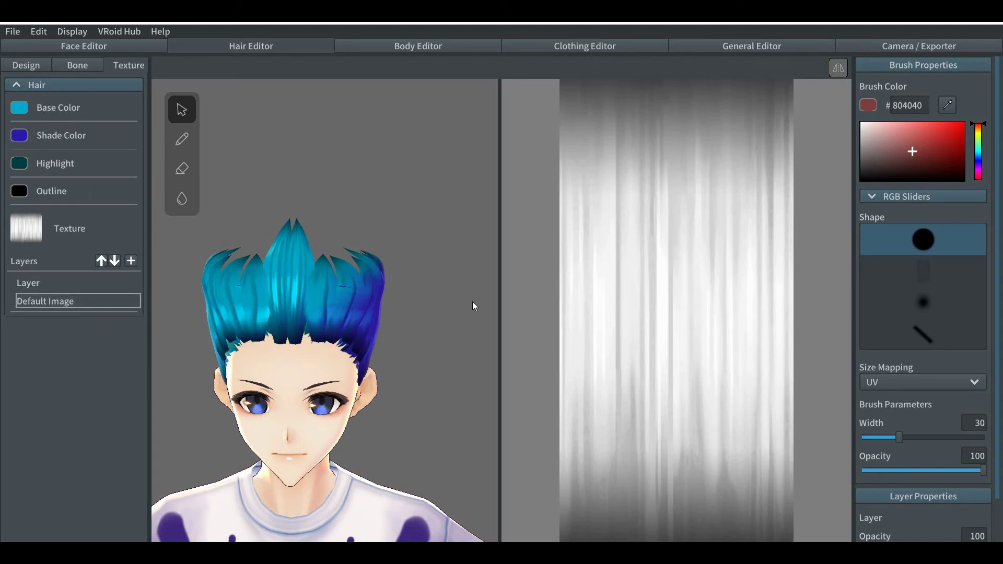
left_click(712, 157)
left_click(733, 176)
left_click(980, 439)
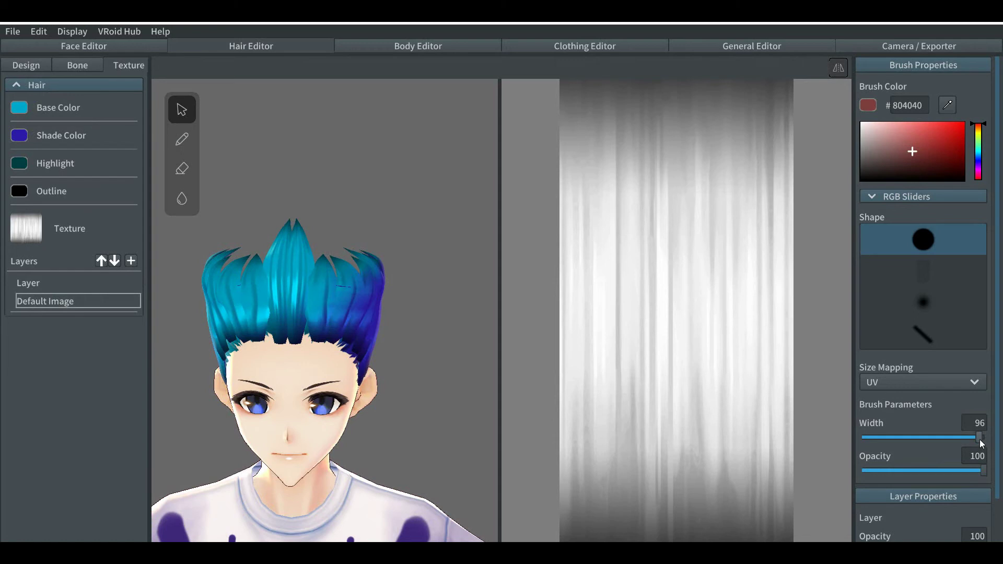
Set the brush color to red BE1D1D and paint over the whole hair texture on the Default Image layer
left_click(949, 136)
mouse_move(750, 114)
left_mouse_down()
mouse_move(725, 148)
mouse_move(666, 186)
mouse_move(622, 172)
mouse_move(583, 144)
mouse_move(779, 123)
mouse_move(798, 102)
mouse_move(787, 84)
mouse_move(695, 79)
left_mouse_up()
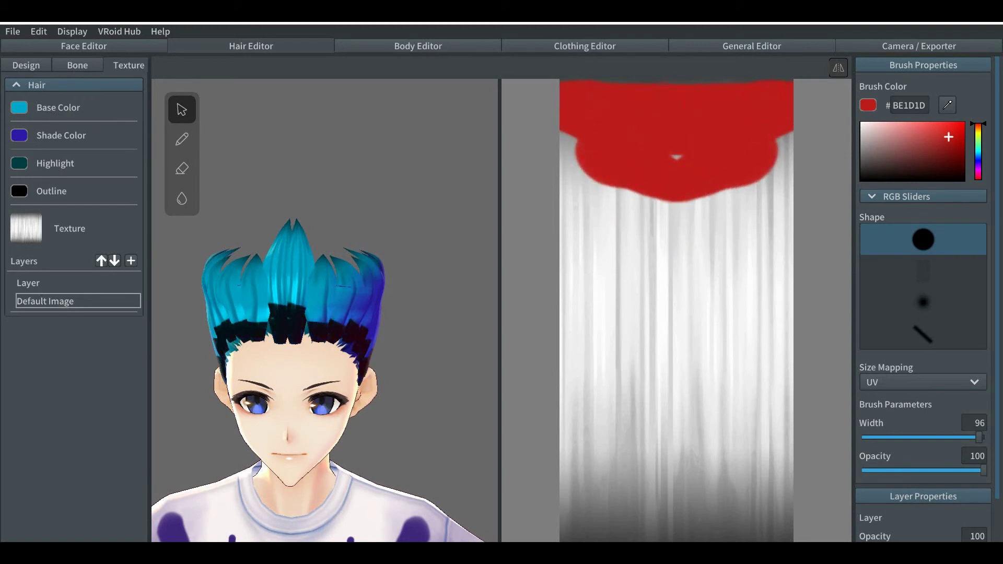
left_click_drag(572, 140, 563, 149)
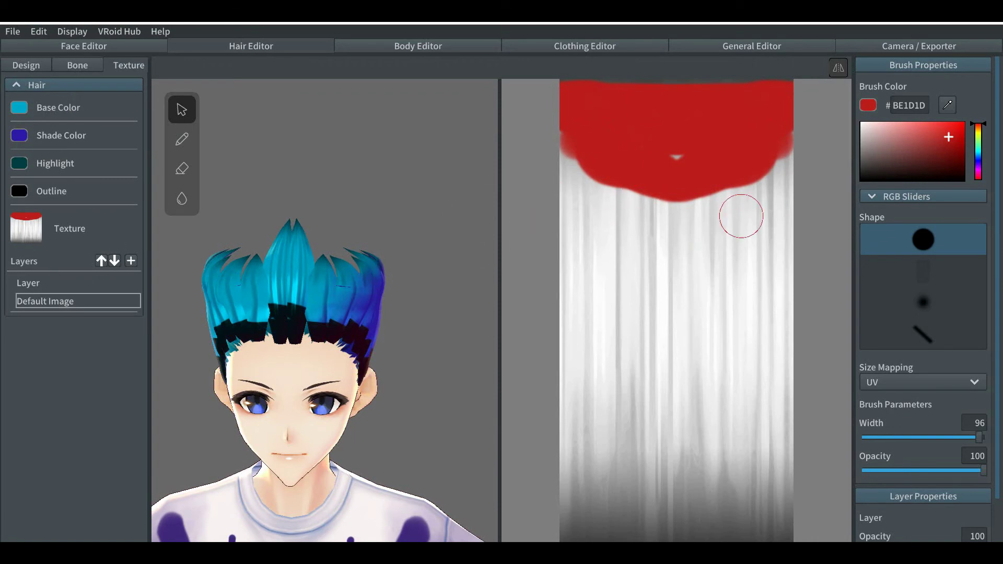
mouse_move(781, 173)
left_mouse_down()
mouse_move(580, 260)
mouse_move(578, 415)
mouse_move(605, 319)
mouse_move(602, 276)
mouse_move(568, 225)
mouse_move(559, 120)
mouse_move(613, 371)
mouse_move(616, 462)
mouse_move(632, 256)
mouse_move(648, 293)
mouse_move(637, 423)
mouse_move(659, 239)
mouse_move(670, 233)
mouse_move(662, 397)
mouse_move(634, 479)
left_mouse_up()
left_click(677, 157)
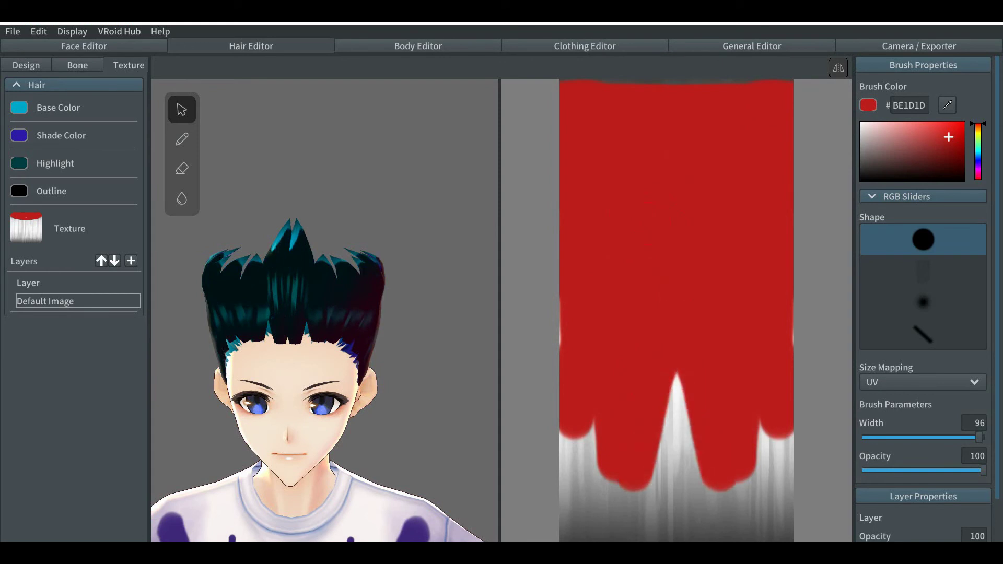
mouse_move(676, 375)
left_mouse_down()
mouse_move(676, 462)
mouse_move(655, 496)
mouse_move(606, 528)
mouse_move(580, 442)
mouse_move(570, 525)
mouse_move(566, 431)
mouse_move(628, 499)
mouse_move(678, 520)
left_mouse_up()
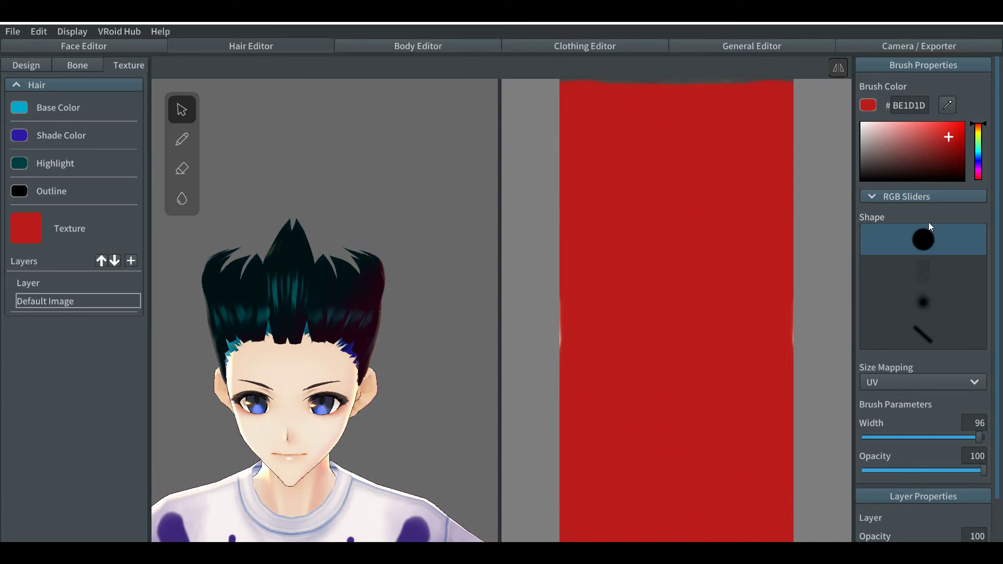
Change the brush color to light green 61CE67 and paint over most of the upper part of the red hair texture
left_click(977, 143)
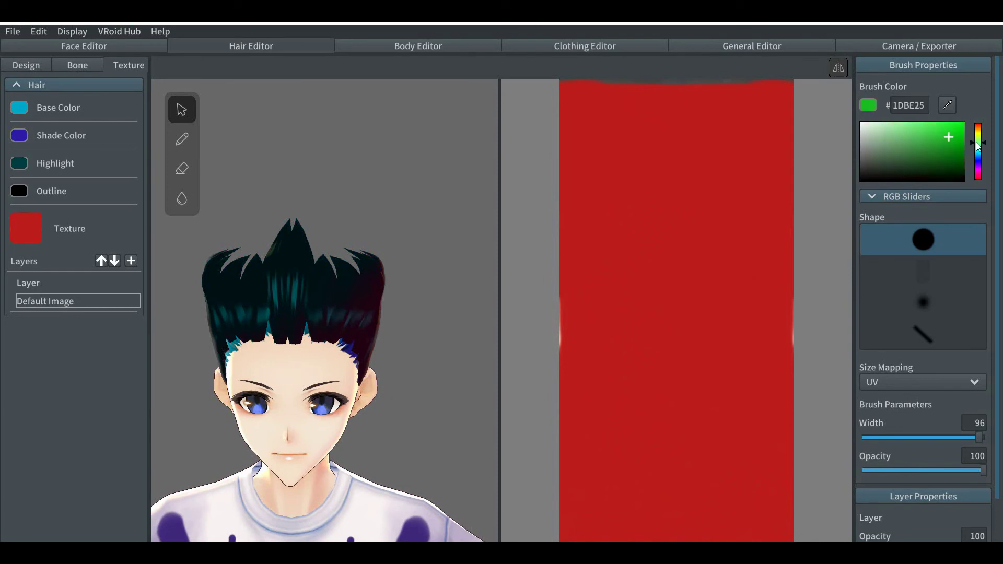
left_click(916, 135)
mouse_move(567, 89)
left_mouse_down()
mouse_move(636, 113)
mouse_move(608, 107)
mouse_move(620, 96)
mouse_move(723, 96)
mouse_move(628, 112)
mouse_move(674, 133)
mouse_move(590, 156)
mouse_move(640, 233)
mouse_move(659, 238)
mouse_move(779, 361)
mouse_move(738, 384)
mouse_move(611, 196)
mouse_move(596, 137)
mouse_move(582, 385)
mouse_move(619, 397)
left_mouse_up()
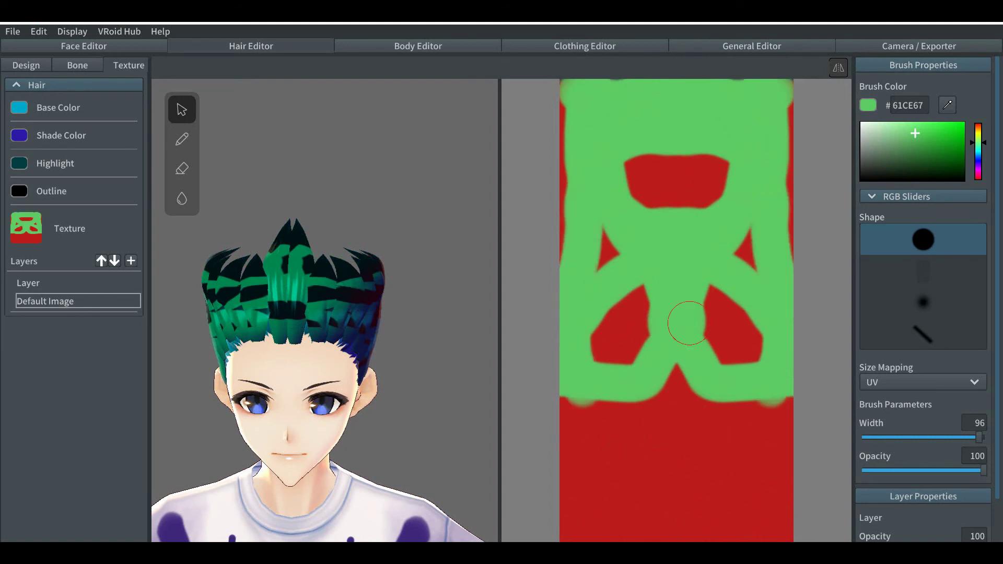
left_click_drag(695, 137, 686, 207)
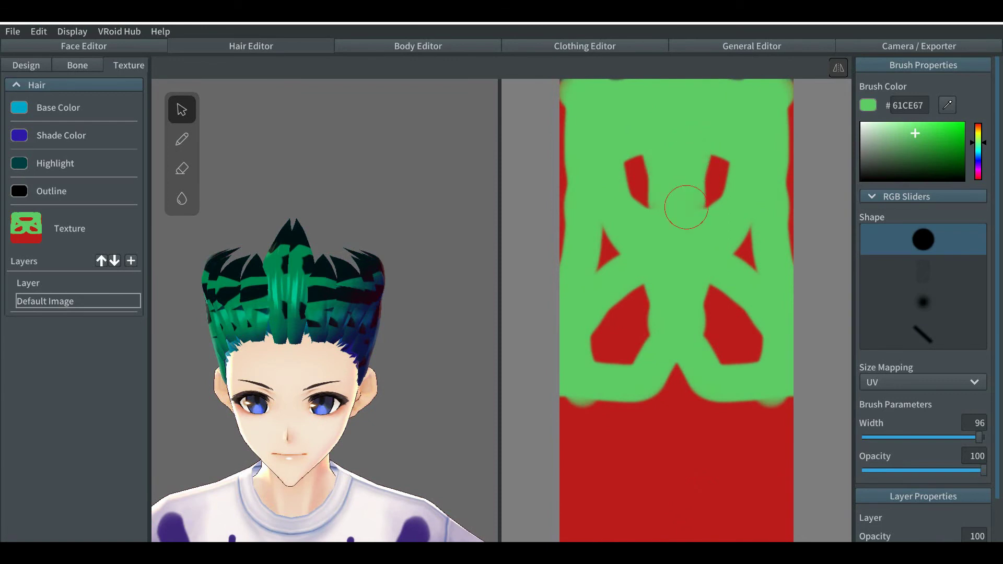
left_click_drag(723, 134, 696, 213)
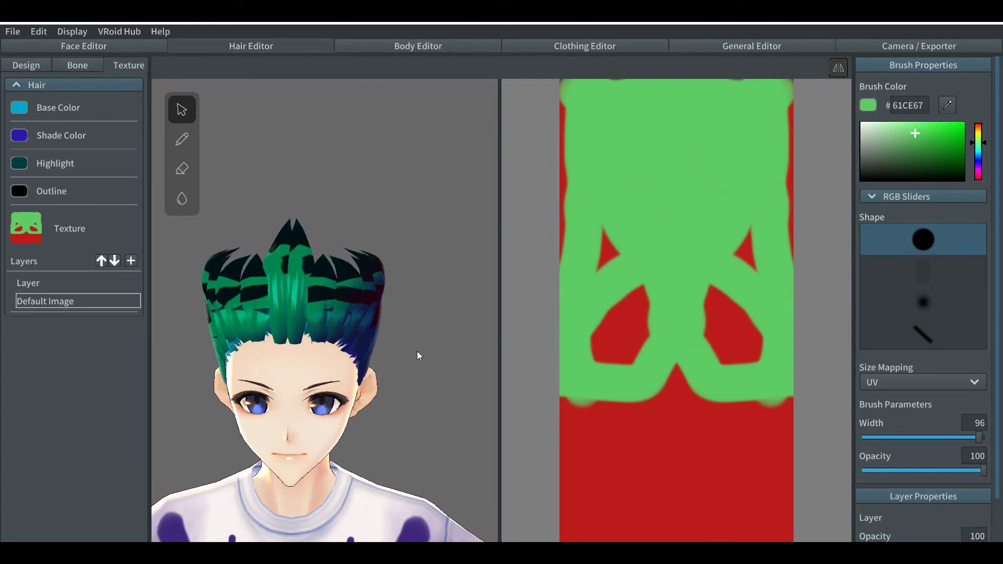
Sample the purple 42287C from the shirt's design and cover the upper part of the hair texture with it
right_click_drag(417, 351, 419, 299)
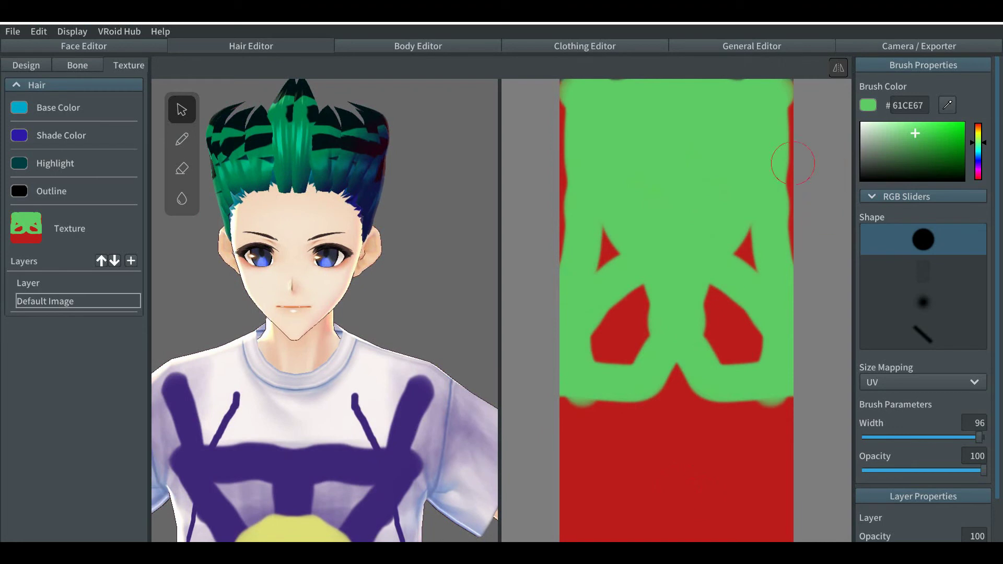
left_click(948, 105)
left_click(411, 410)
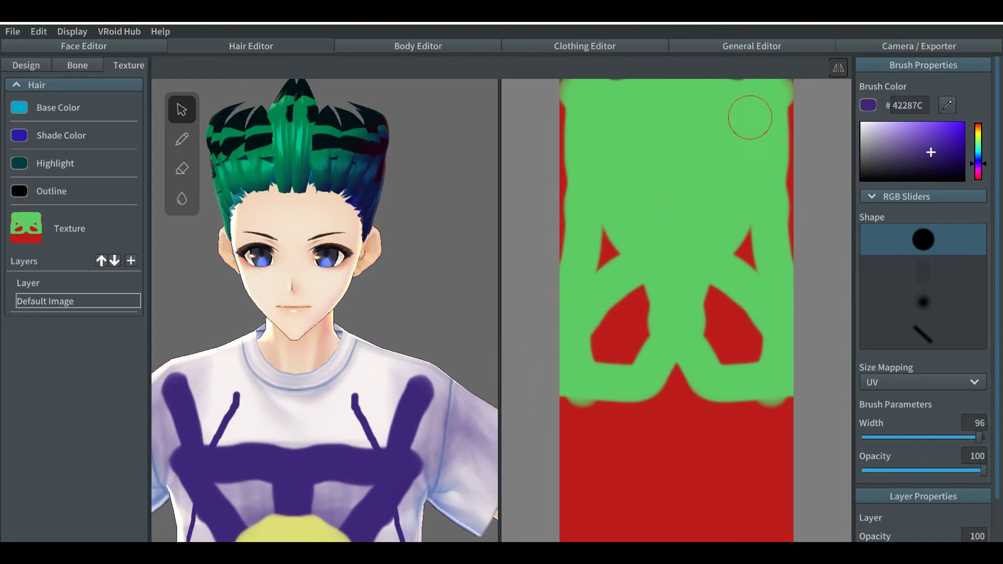
mouse_move(782, 88)
left_mouse_down()
mouse_move(695, 96)
mouse_move(627, 119)
mouse_move(570, 118)
mouse_move(627, 135)
mouse_move(781, 149)
mouse_move(664, 157)
mouse_move(575, 181)
mouse_move(569, 193)
mouse_move(646, 186)
mouse_move(668, 164)
left_mouse_up()
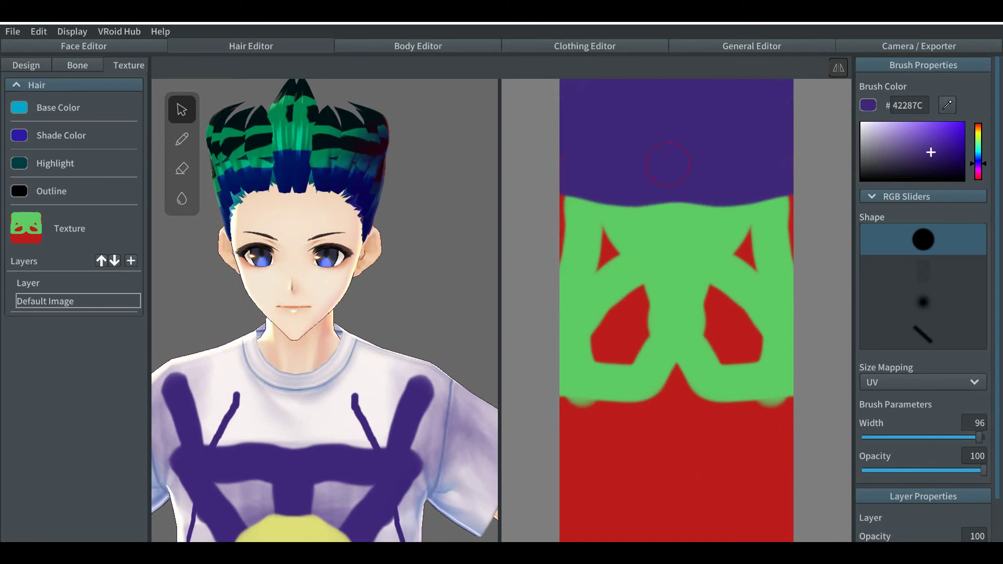
mouse_move(587, 175)
left_mouse_down()
mouse_move(562, 199)
mouse_move(581, 293)
mouse_move(607, 202)
mouse_move(596, 205)
mouse_move(584, 231)
mouse_move(606, 292)
mouse_move(648, 176)
mouse_move(642, 295)
mouse_move(663, 205)
mouse_move(665, 248)
mouse_move(657, 303)
mouse_move(579, 312)
mouse_move(580, 276)
mouse_move(562, 355)
mouse_move(652, 351)
mouse_move(591, 332)
mouse_move(683, 330)
mouse_move(682, 303)
mouse_move(676, 383)
left_mouse_up()
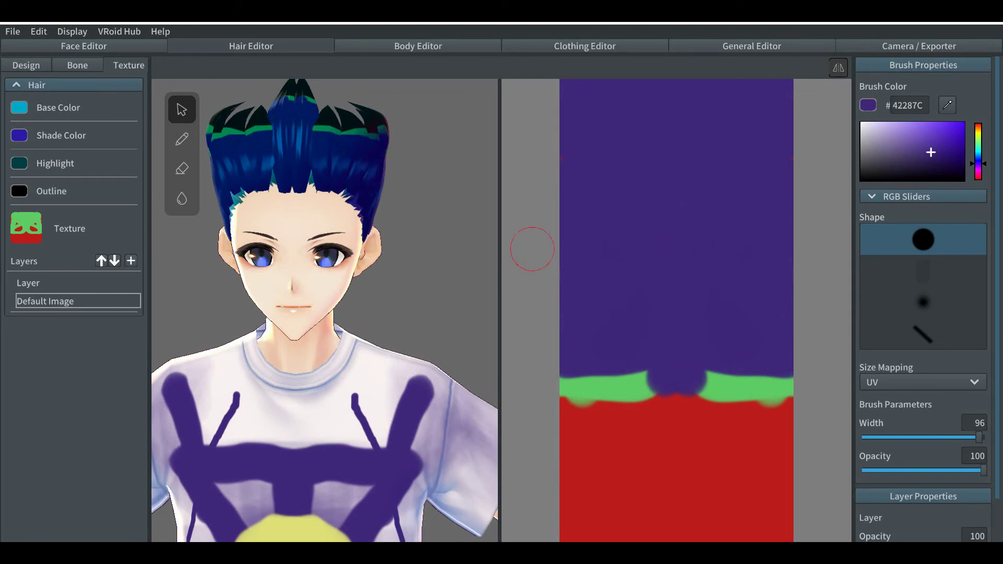
Sample the yellow E2E079 from the shirt's design and paint the lower part of the hair texture up to the purple
left_click(950, 107)
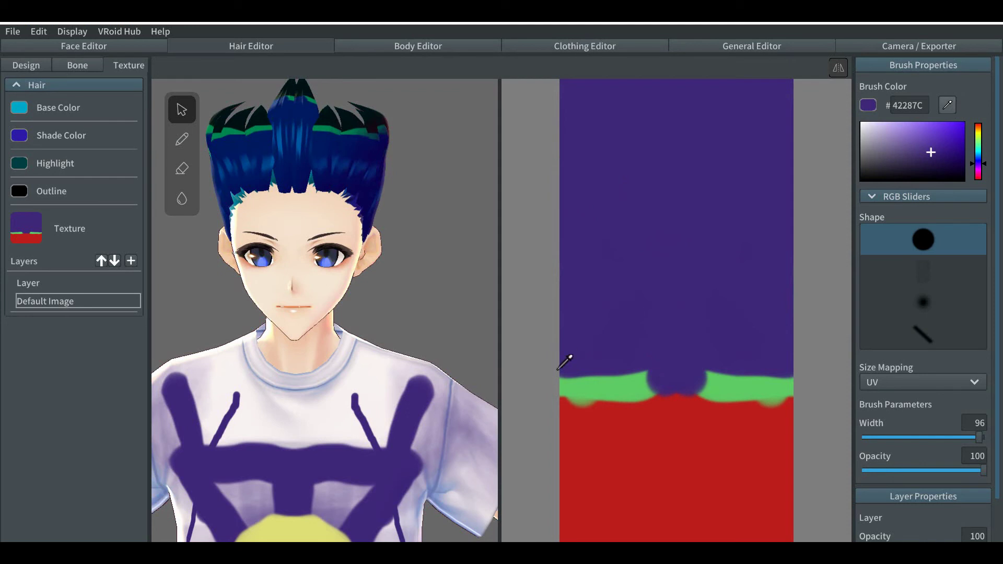
left_click(298, 534)
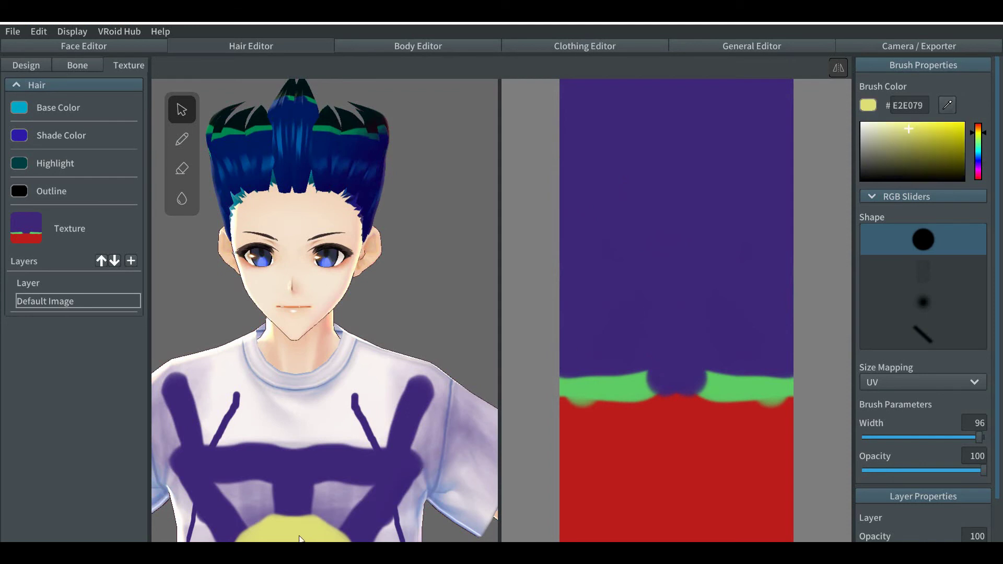
left_click(782, 397)
mouse_move(781, 400)
left_mouse_down()
mouse_move(775, 511)
mouse_move(783, 537)
mouse_move(781, 452)
mouse_move(767, 438)
mouse_move(677, 444)
mouse_move(592, 466)
mouse_move(786, 495)
mouse_move(643, 499)
mouse_move(596, 515)
mouse_move(768, 531)
mouse_move(706, 537)
mouse_move(654, 475)
left_mouse_up()
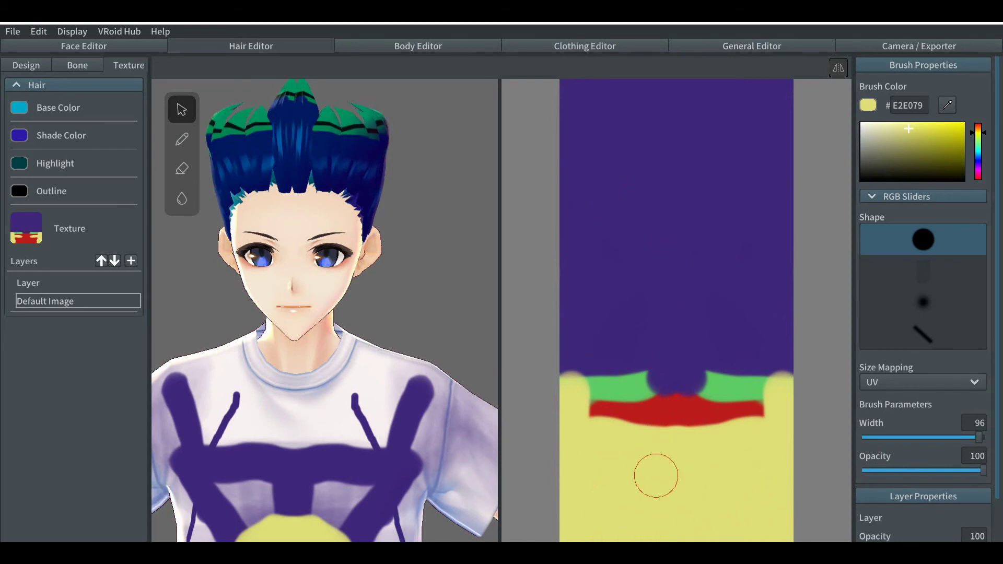
mouse_move(785, 420)
left_mouse_down()
mouse_move(618, 417)
mouse_move(590, 403)
mouse_move(718, 407)
mouse_move(771, 393)
mouse_move(722, 386)
left_mouse_up()
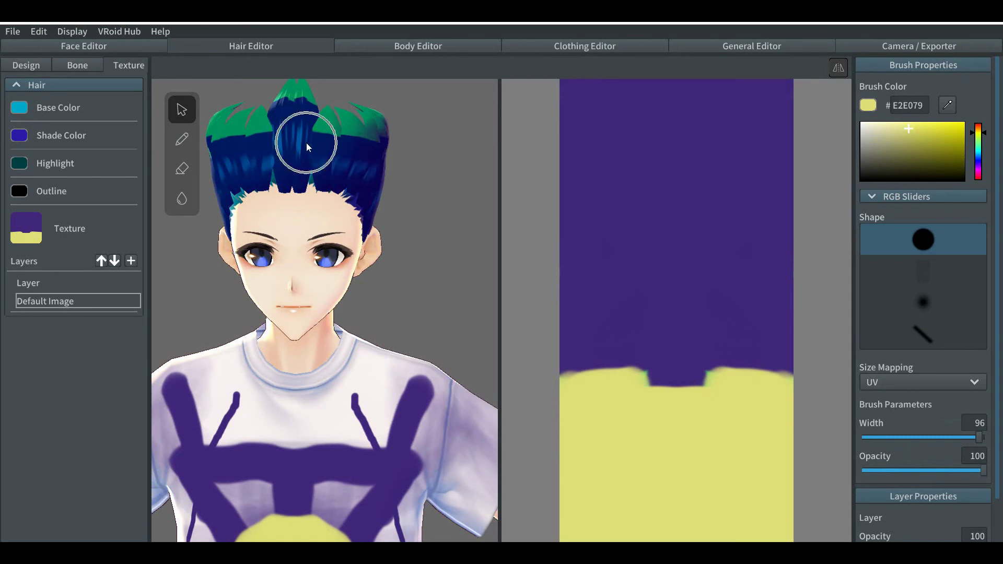
mouse_move(422, 179)
left_mouse_down()
mouse_move(397, 192)
mouse_move(340, 181)
mouse_move(345, 197)
mouse_move(381, 208)
mouse_move(403, 205)
mouse_move(428, 176)
left_mouse_up()
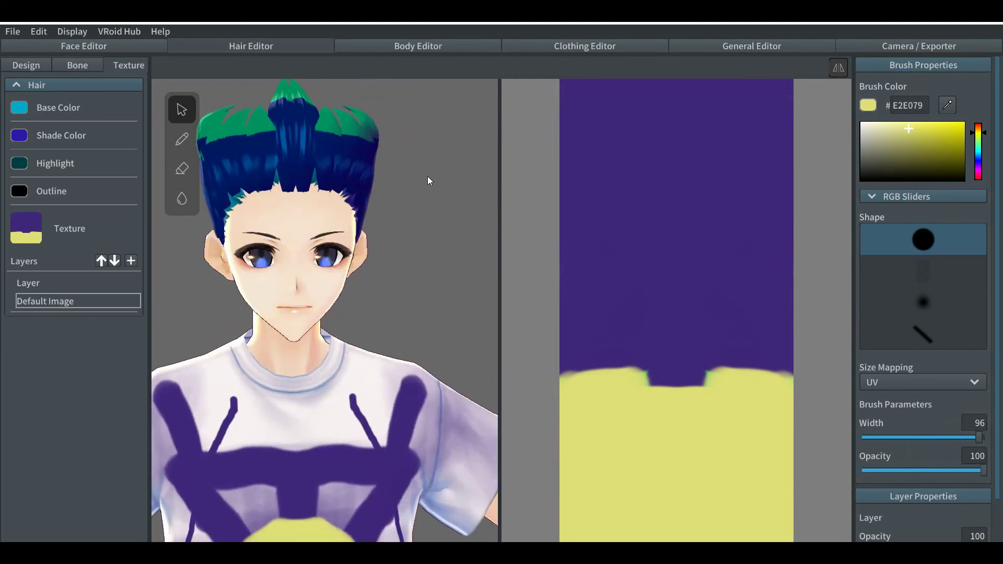
Set the hair's Base Color to purple 42287C by sampling it from the shirt's design
left_click(20, 107)
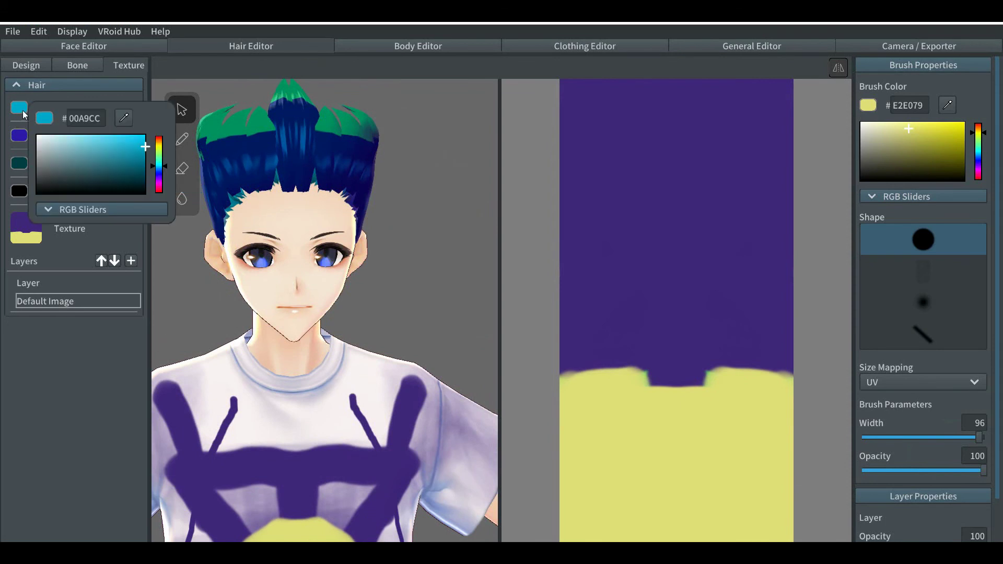
left_click(121, 119)
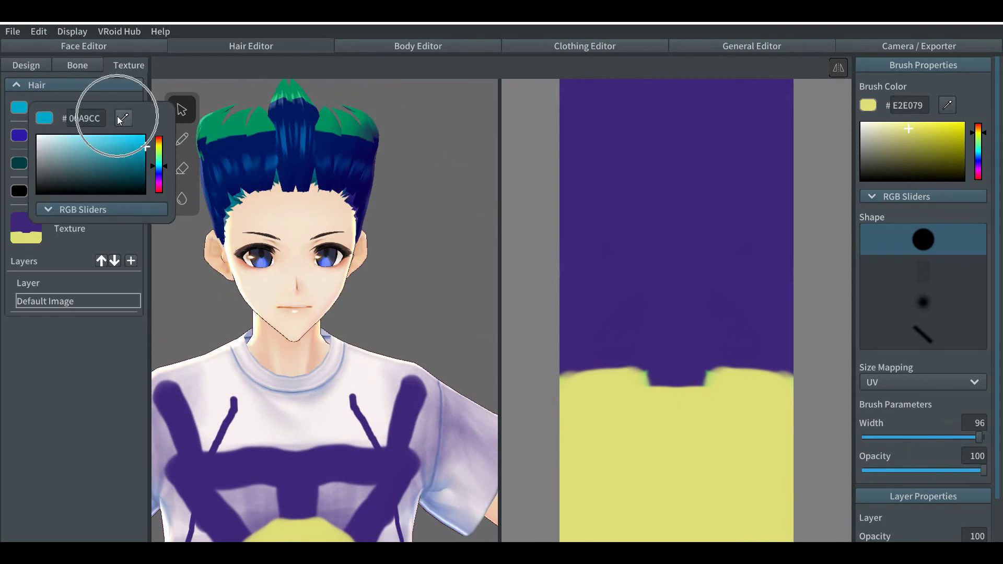
left_click(122, 116)
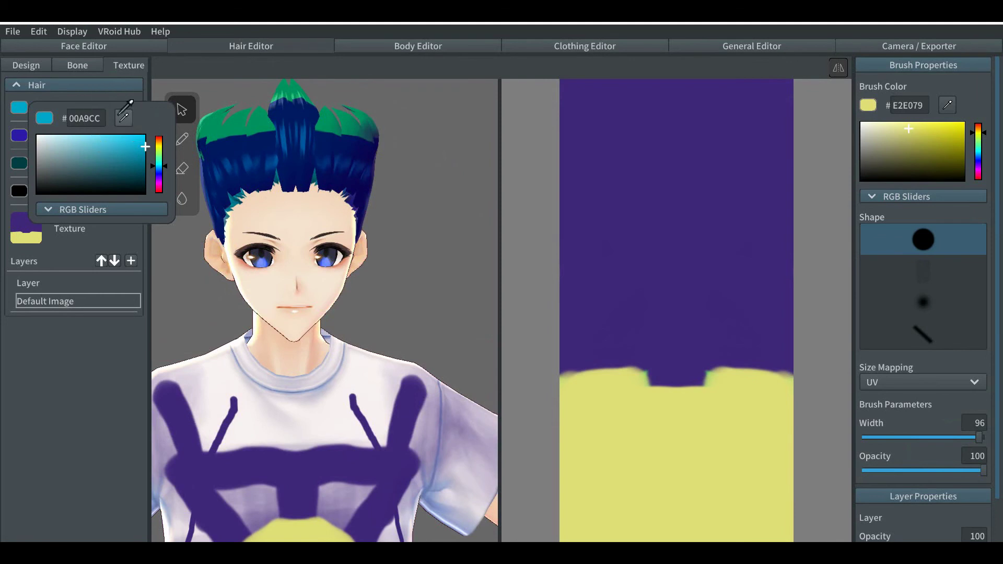
left_click(391, 467)
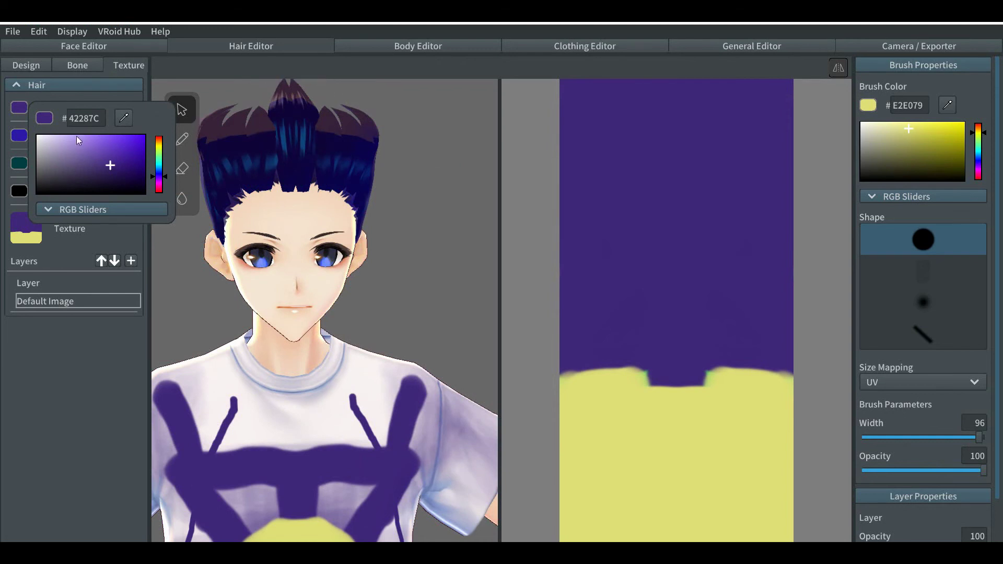
left_click(20, 110)
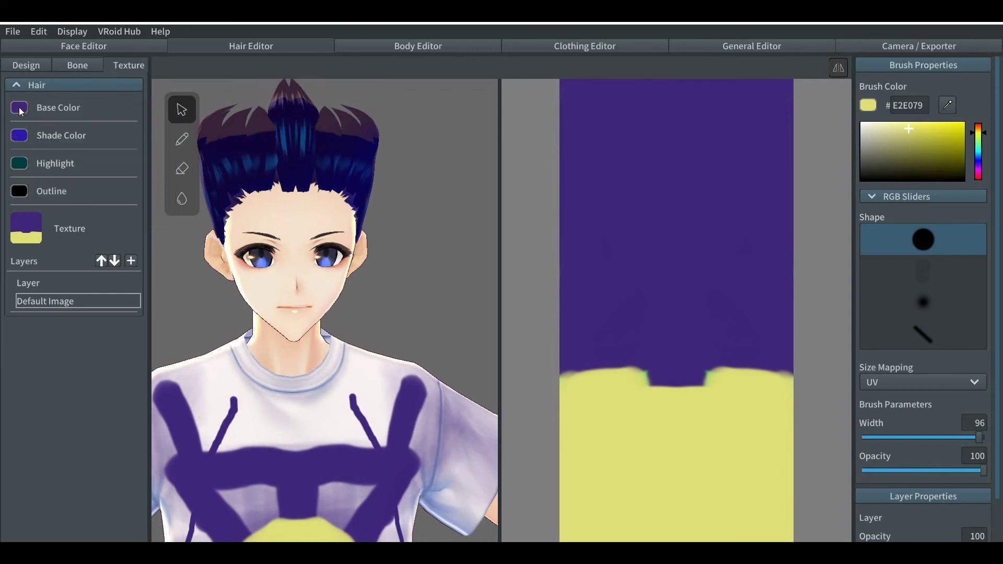
Duplicate the hair material in the Hair Brush settings and open the texture editor with the copy selected
left_click(29, 64)
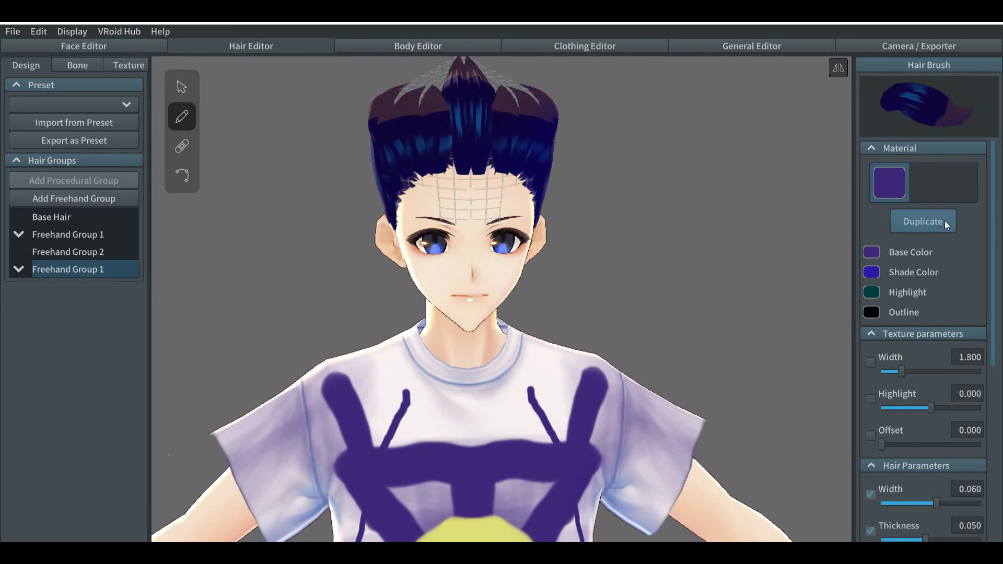
left_click(913, 218)
left_click(929, 184)
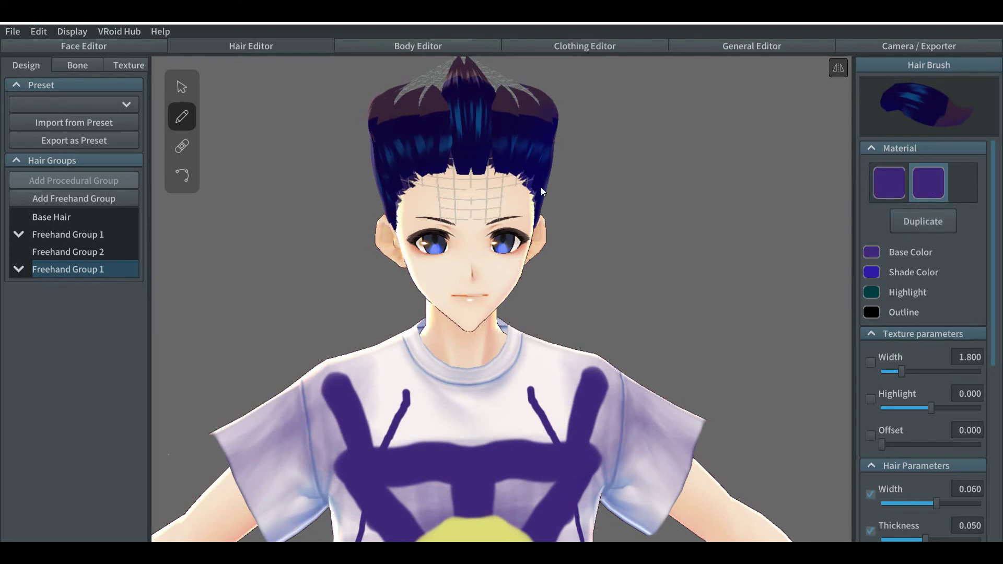
left_click(126, 65)
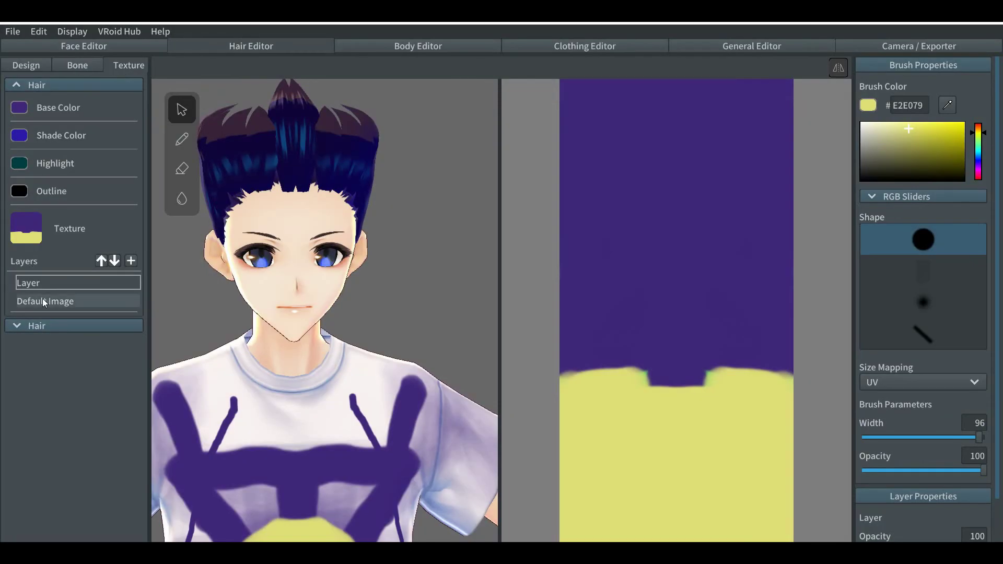
Set the duplicated hair material's Shade Color to yellow E1E078 sampled from the painted hair texture, and make its Base Color yellow too
left_click(42, 299)
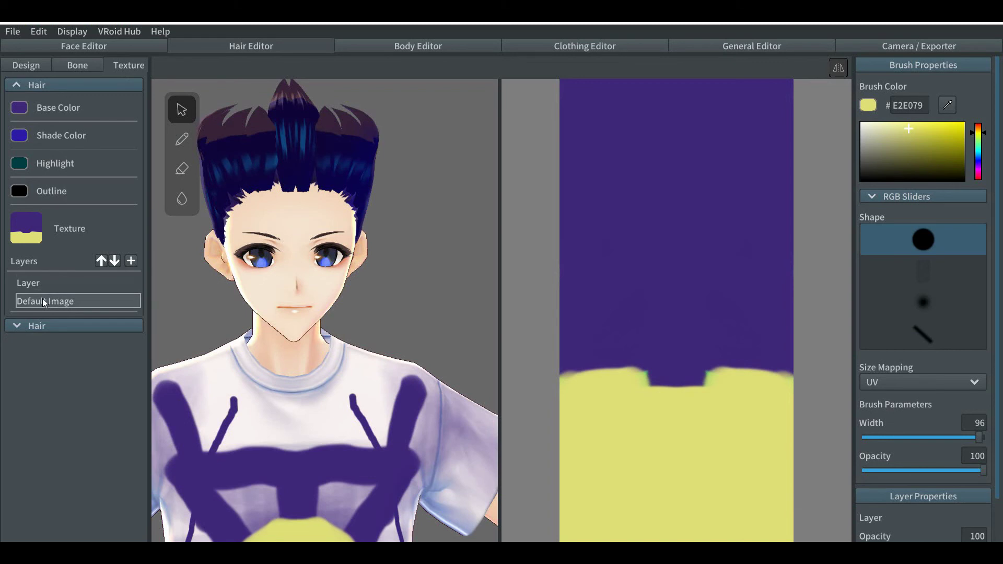
left_click(18, 332)
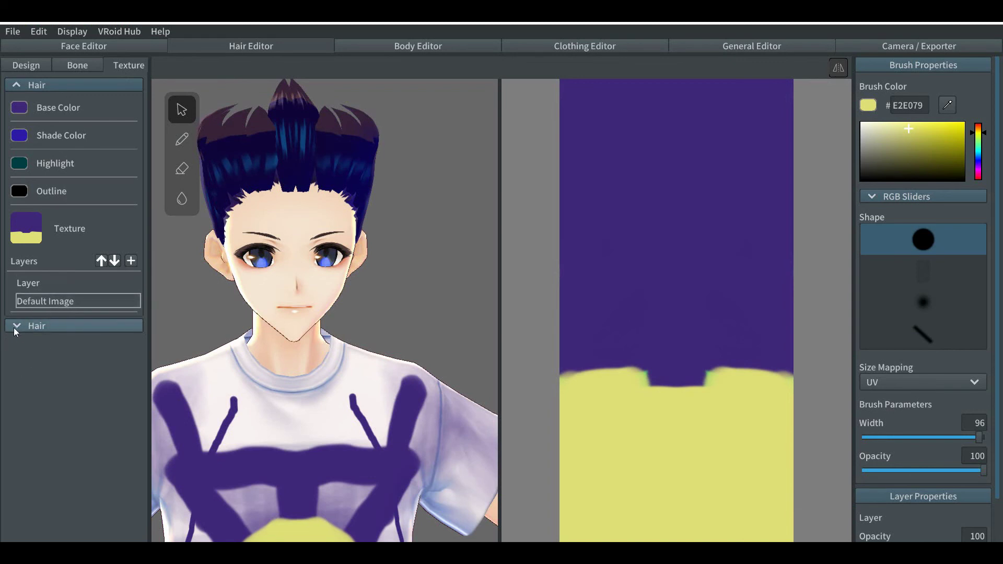
left_click(15, 328)
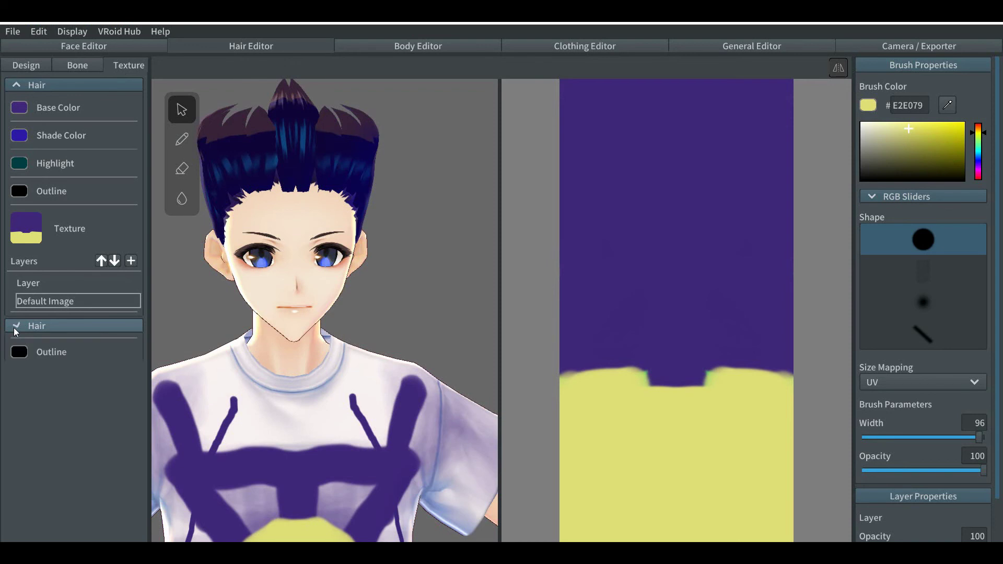
left_click(16, 372)
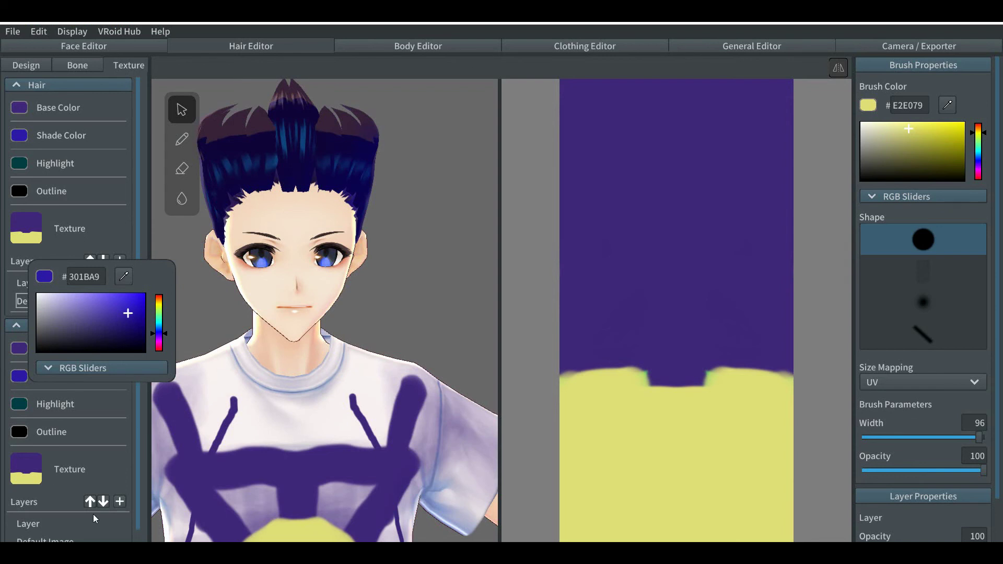
left_click(124, 277)
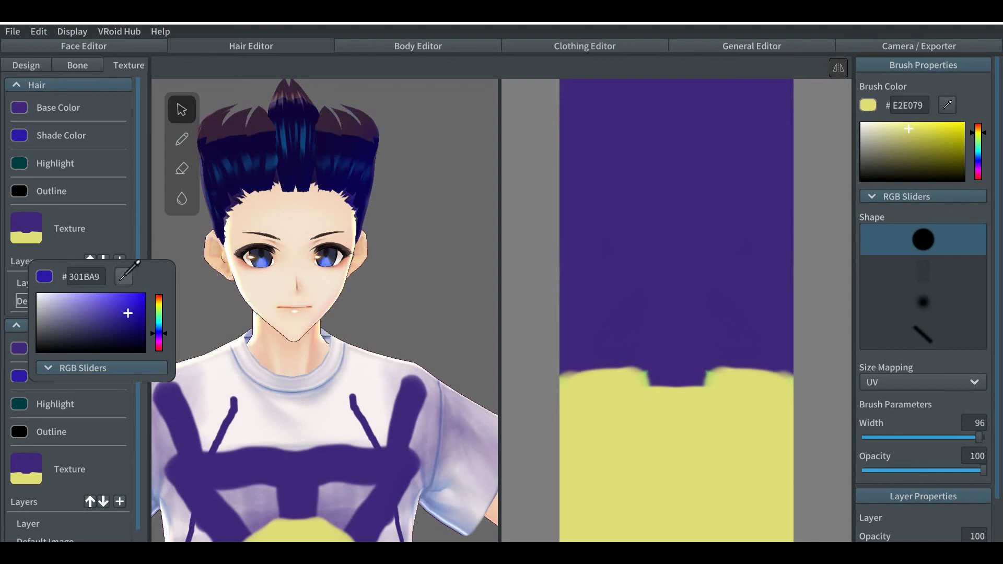
left_click(620, 465)
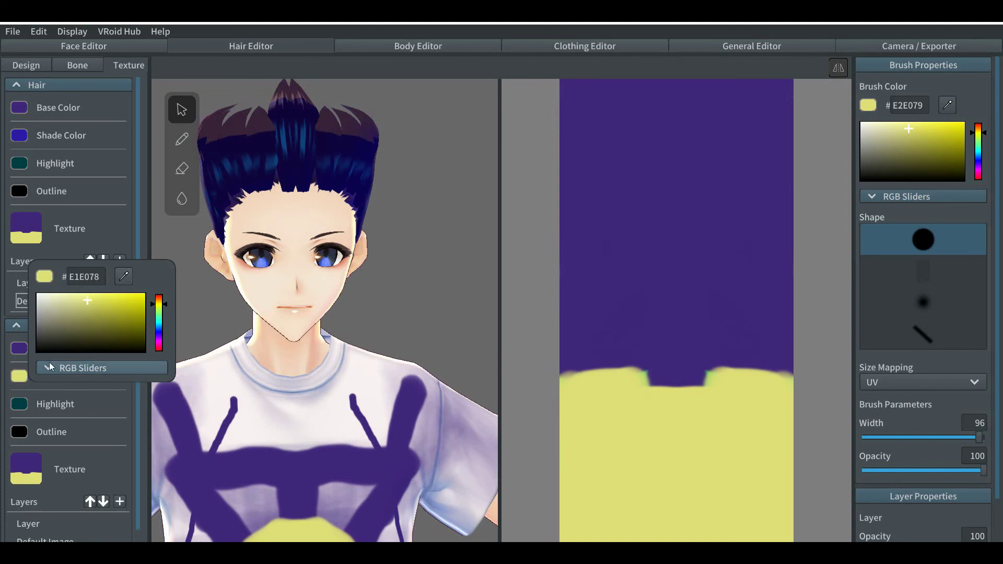
left_click(19, 348)
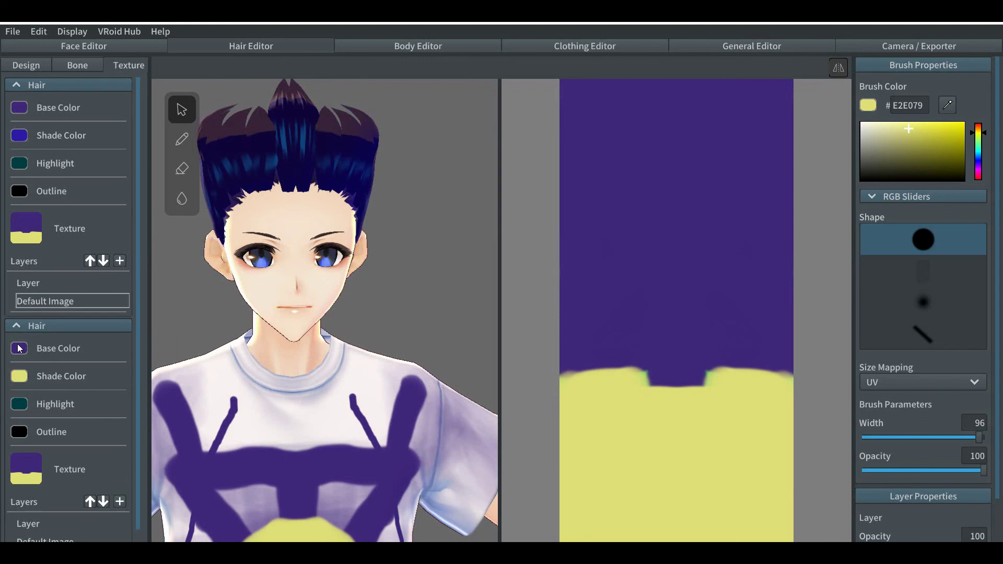
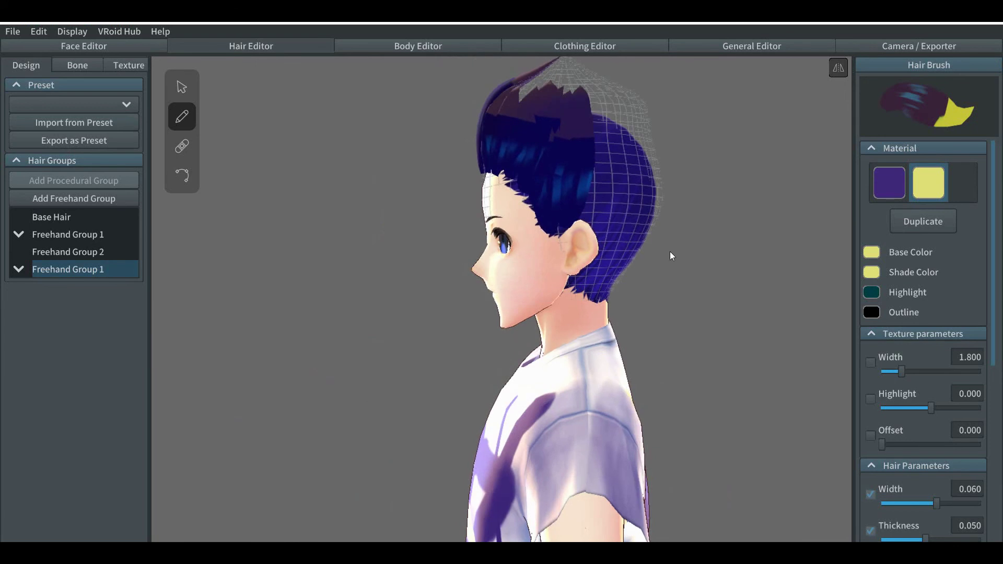
Select Freehand Group 2 to edit its guide mesh and hide both groups called Freehand Group 1
middle_click_drag(670, 252, 638, 290)
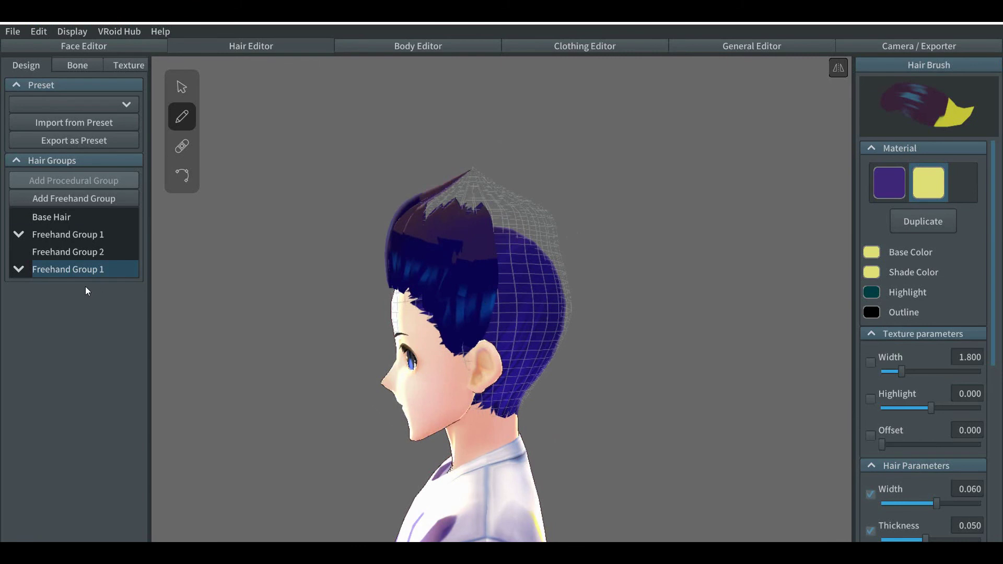
left_click(19, 270)
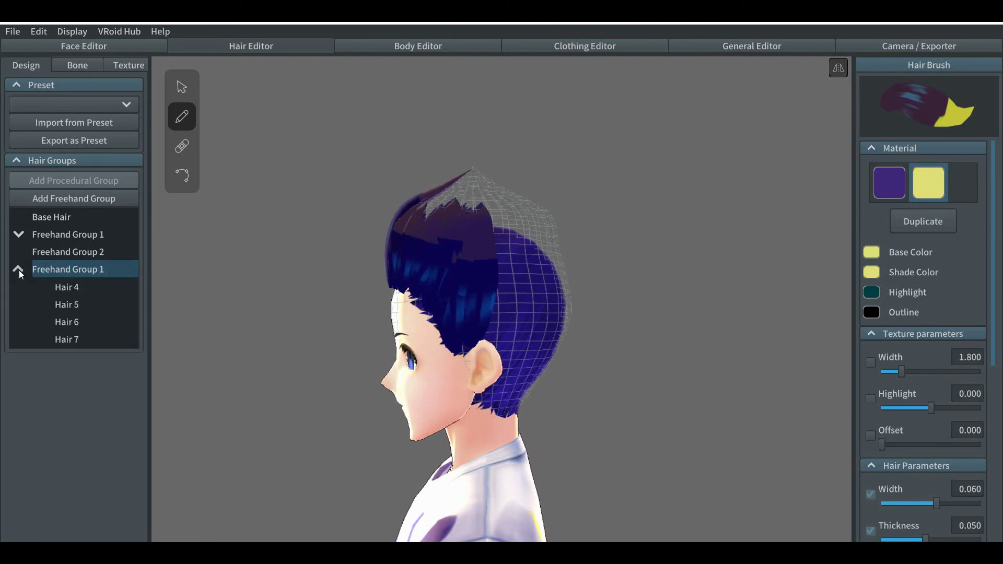
left_click(19, 270)
left_click(55, 252)
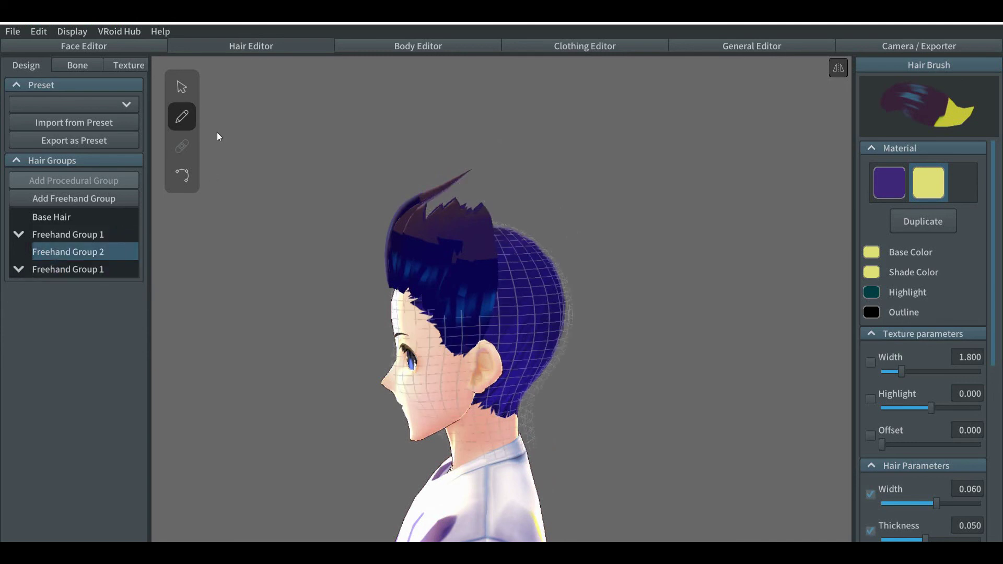
left_click(193, 92)
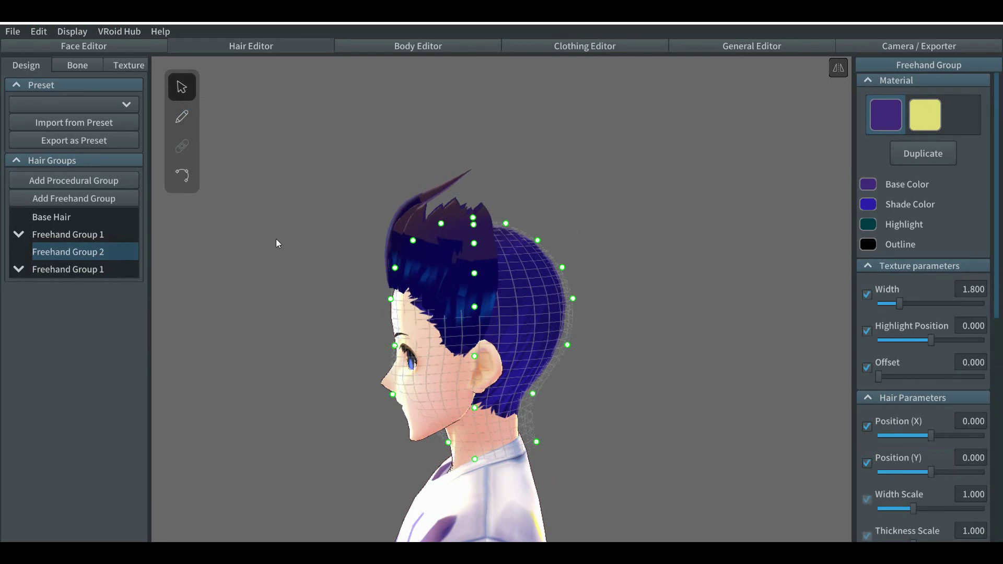
right_click_drag(537, 325, 528, 333)
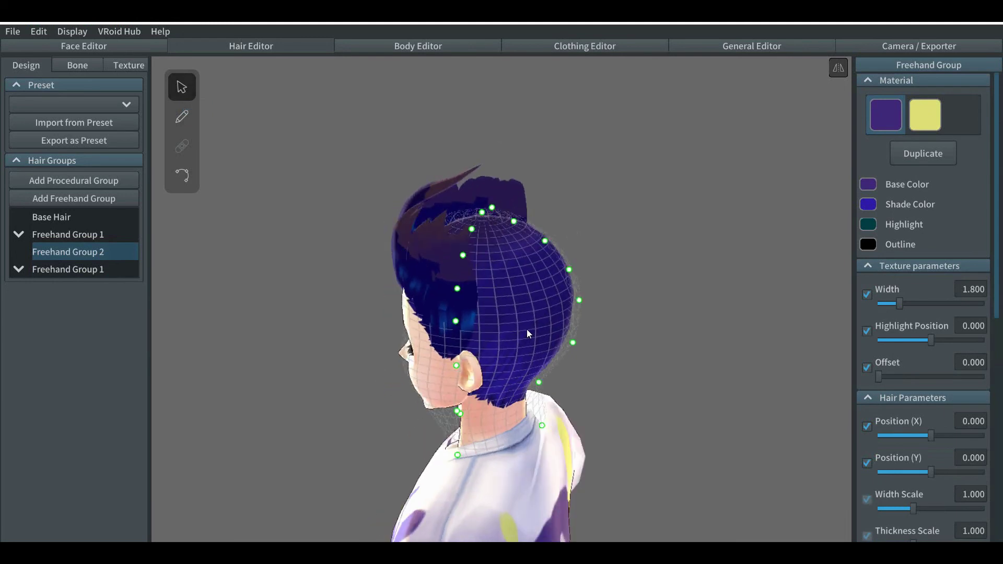
left_click(191, 280)
mouse_move(102, 237)
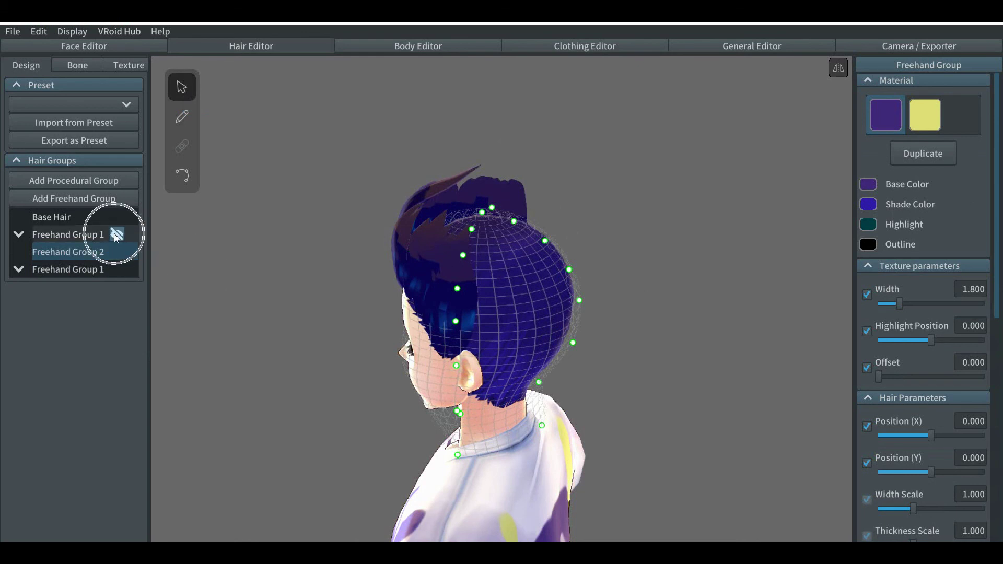
left_click(114, 233)
mouse_move(111, 268)
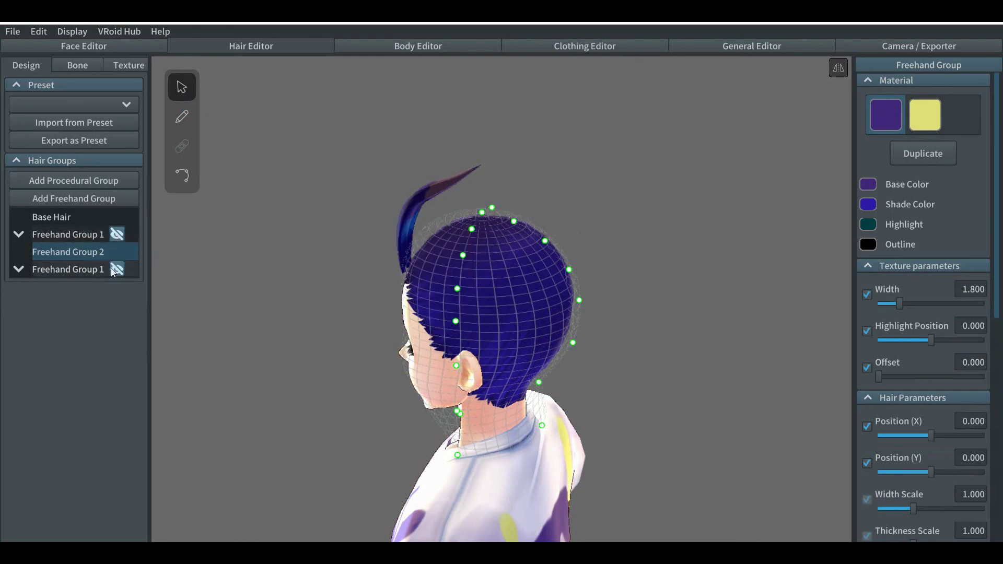
left_click(111, 270)
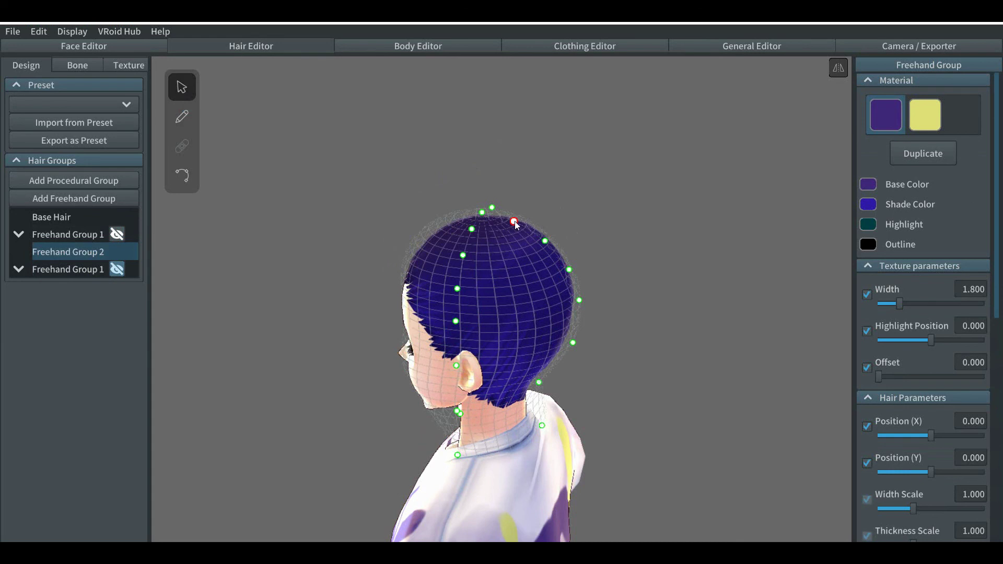
Raise the two uppermost rows of control points on Freehand Group 2's guide mesh above the crown
left_click_drag(516, 223, 520, 205)
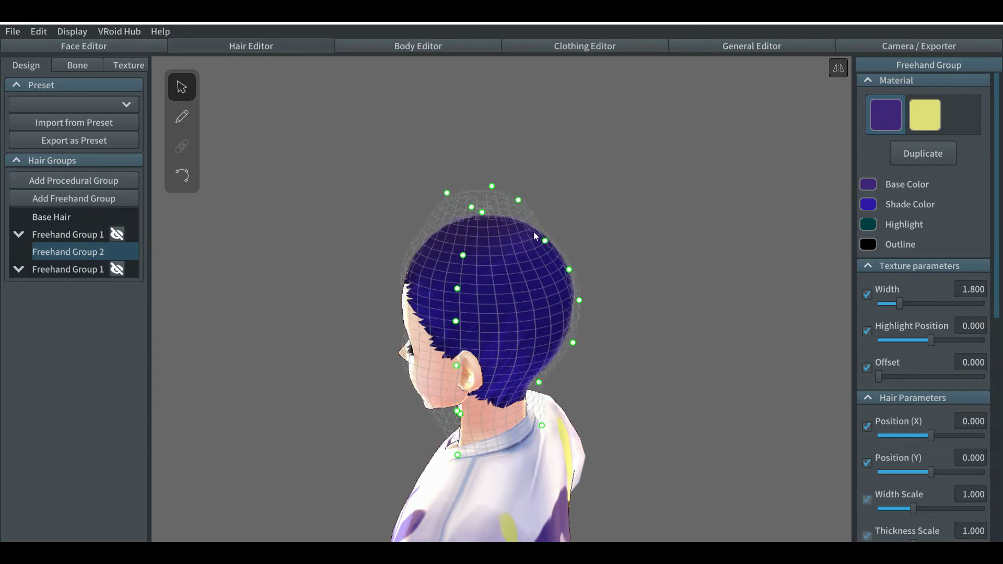
left_click_drag(544, 242, 546, 218)
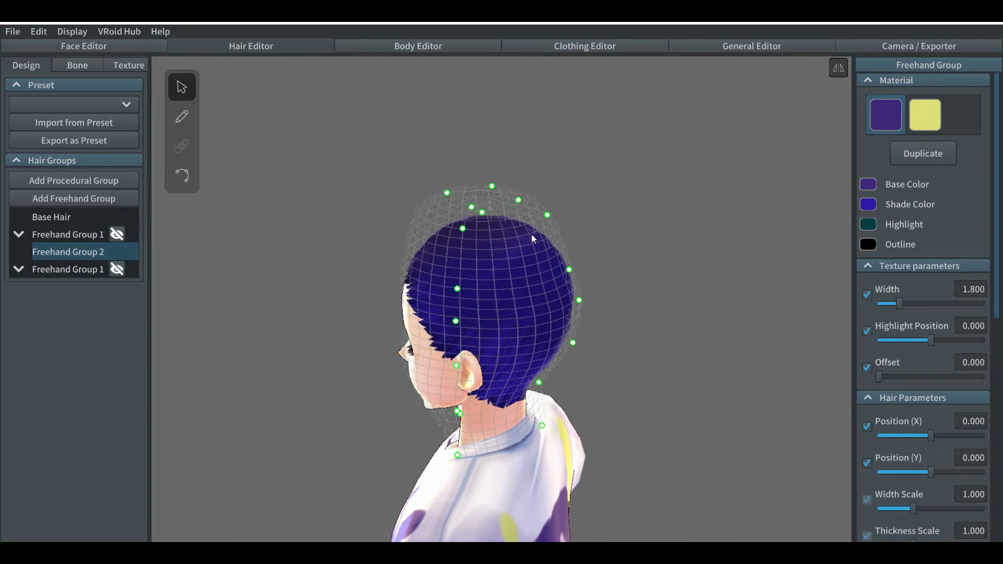
right_click_drag(522, 271, 488, 264)
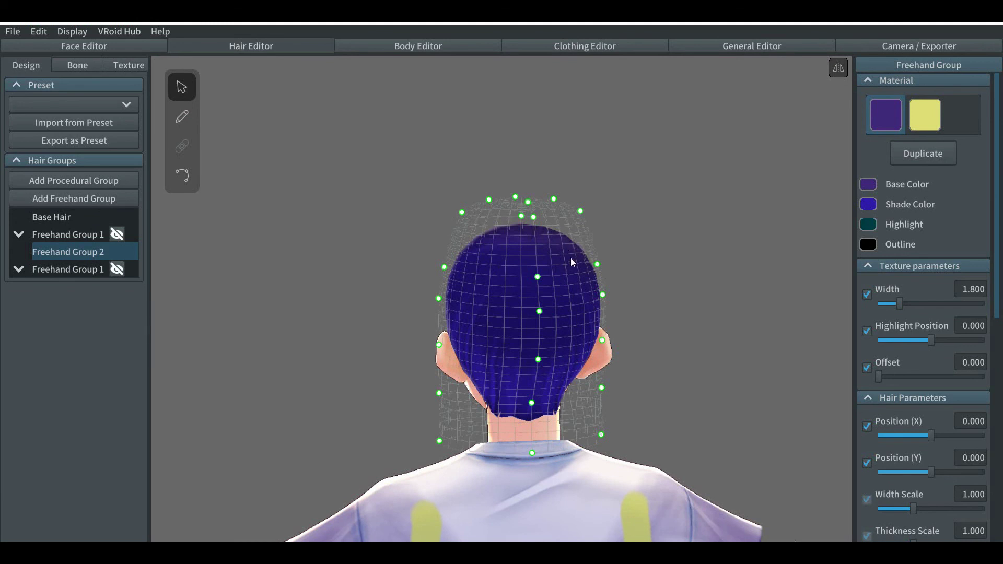
Draw two adjacent mirrored strands in Freehand Group 2 with the yellow material, from the side hairline up to the crown
right_click_drag(574, 259, 503, 261)
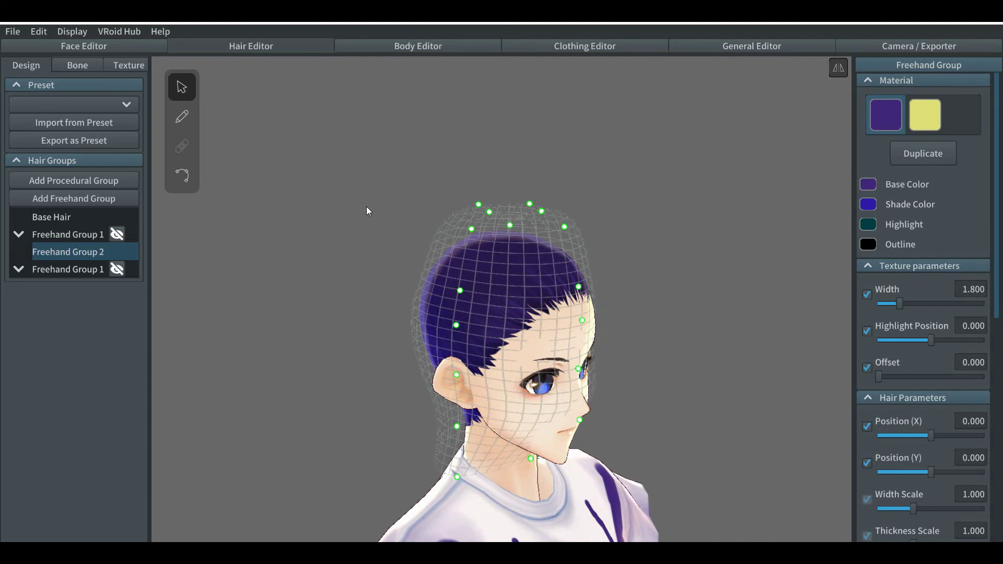
left_click(176, 108)
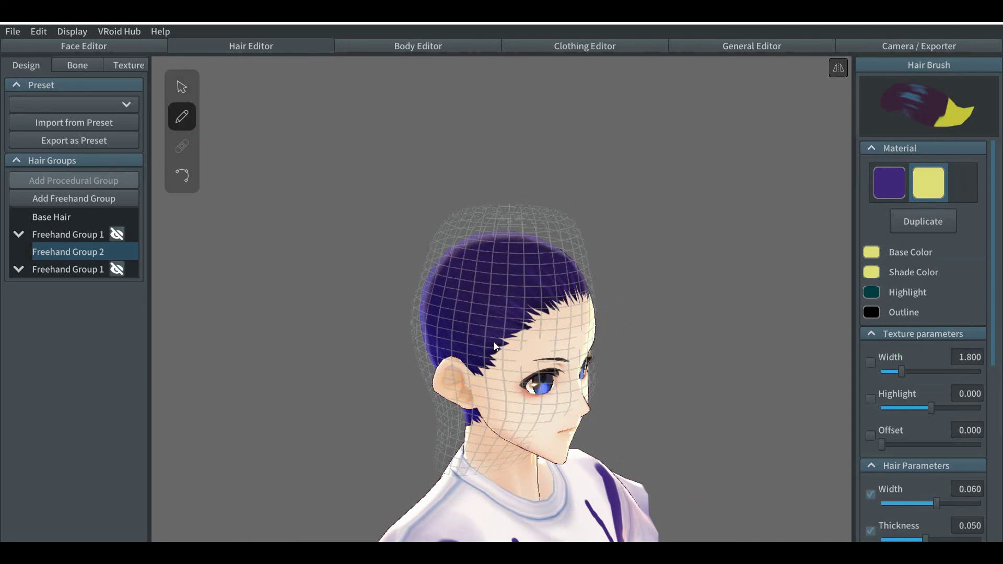
left_click_drag(501, 293, 507, 207)
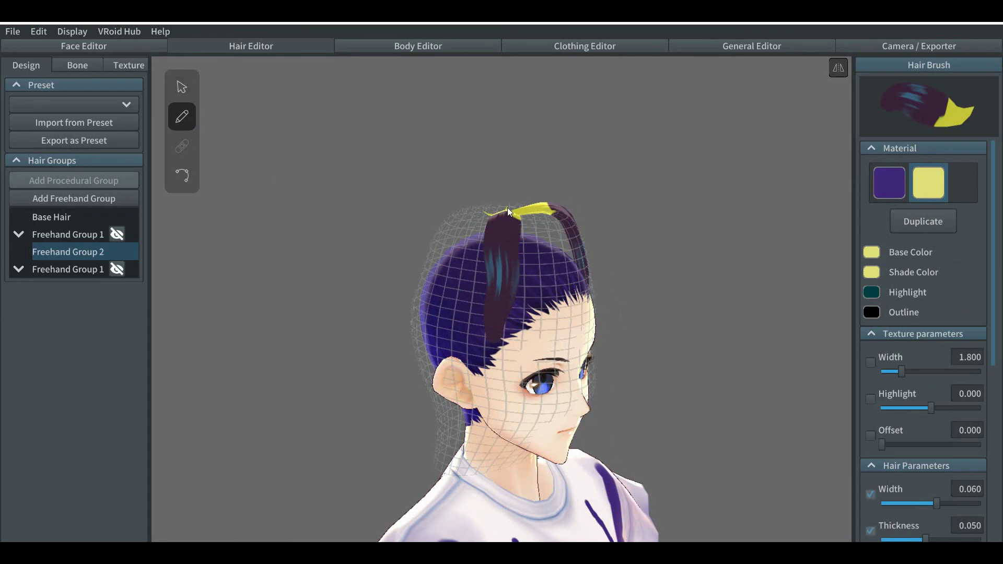
mouse_move(515, 330)
left_mouse_down()
mouse_move(530, 268)
mouse_move(523, 209)
left_mouse_up()
Reshape strands Hair 10 and Hair 8 by moving their control points so the tips shift away from the head's center line
right_click_drag(524, 299, 508, 317)
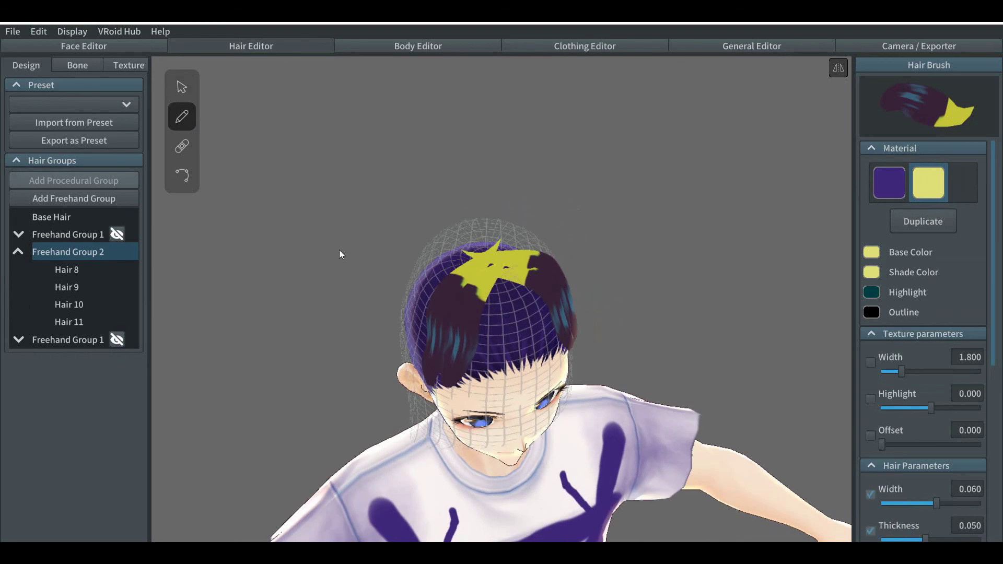
left_click(182, 176)
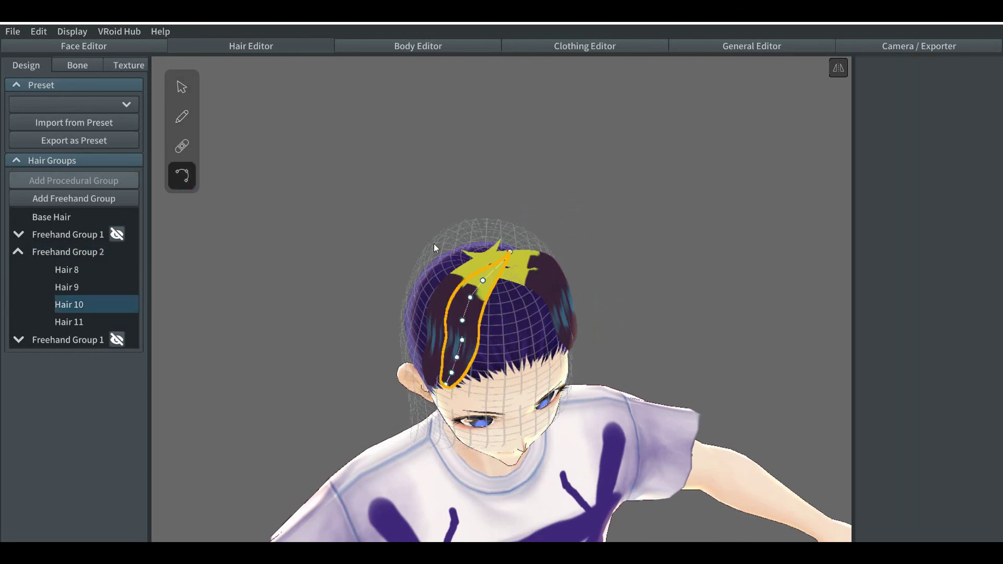
left_click_drag(509, 253, 475, 280)
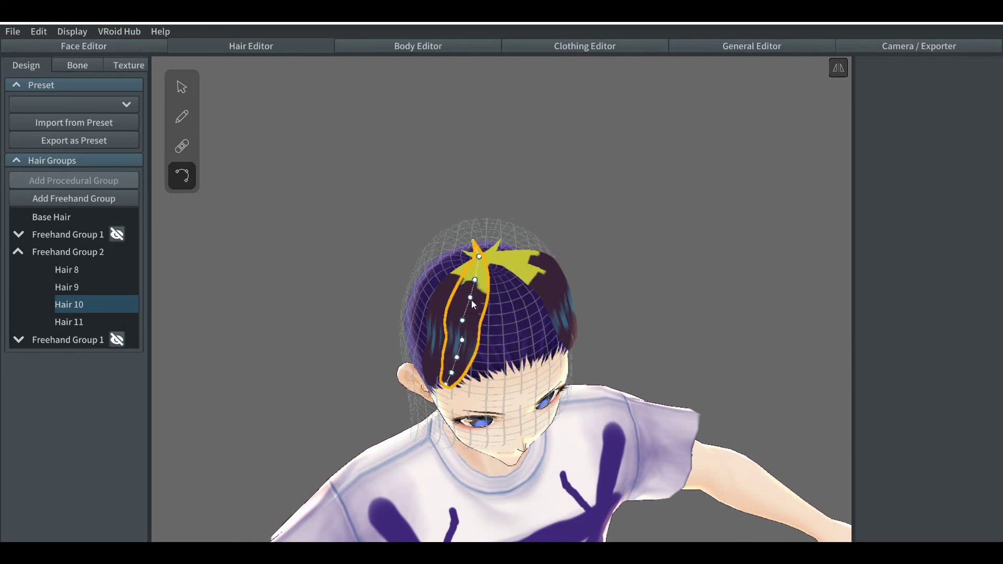
left_click_drag(463, 340, 458, 339)
left_click(450, 291)
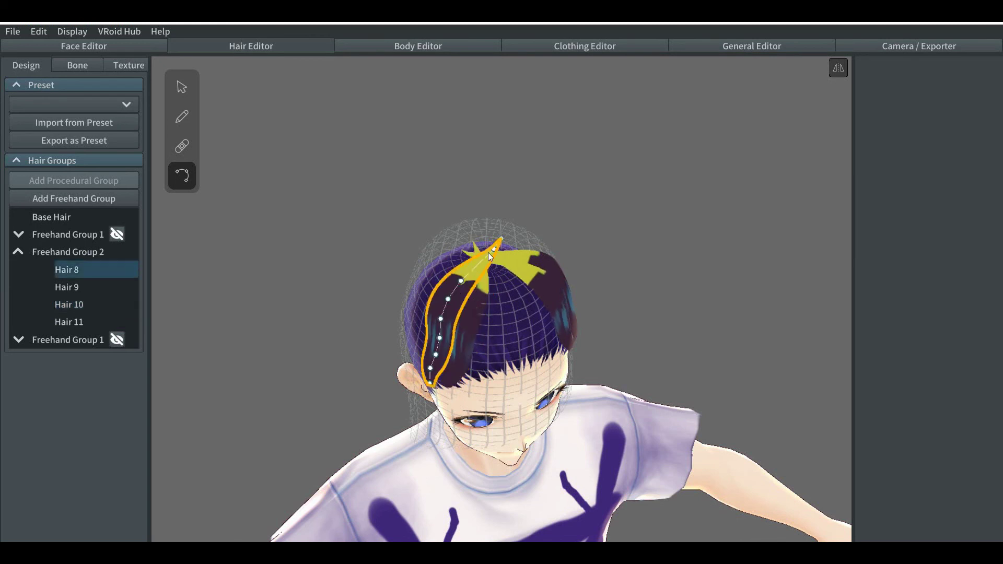
left_click_drag(496, 249, 466, 255)
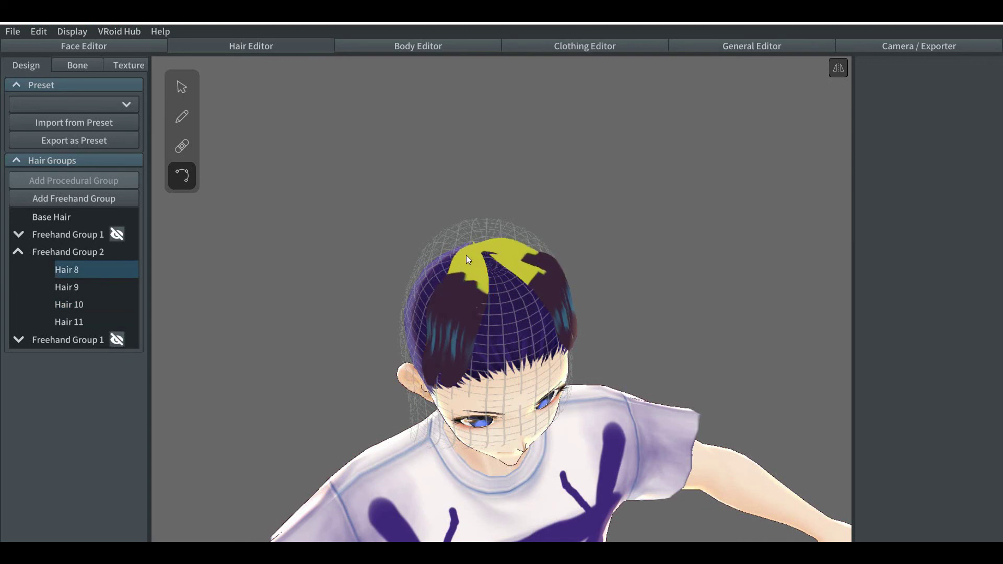
Draw three more mirrored strands behind the existing ones in Freehand Group 2, running from the side of the head up to the crown
right_click_drag(466, 255, 385, 321)
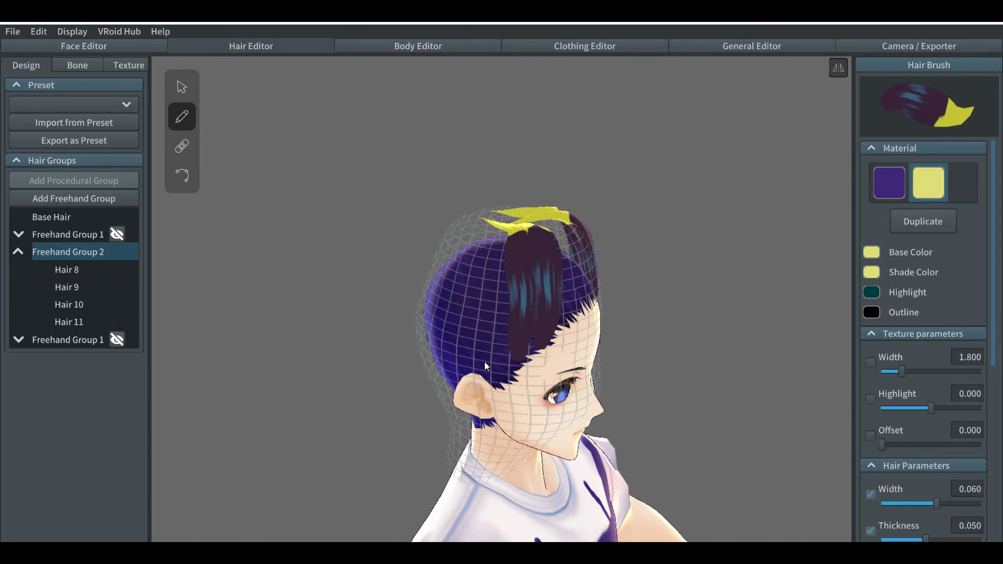
mouse_move(485, 361)
right_mouse_down()
mouse_move(486, 337)
mouse_move(486, 367)
right_mouse_up()
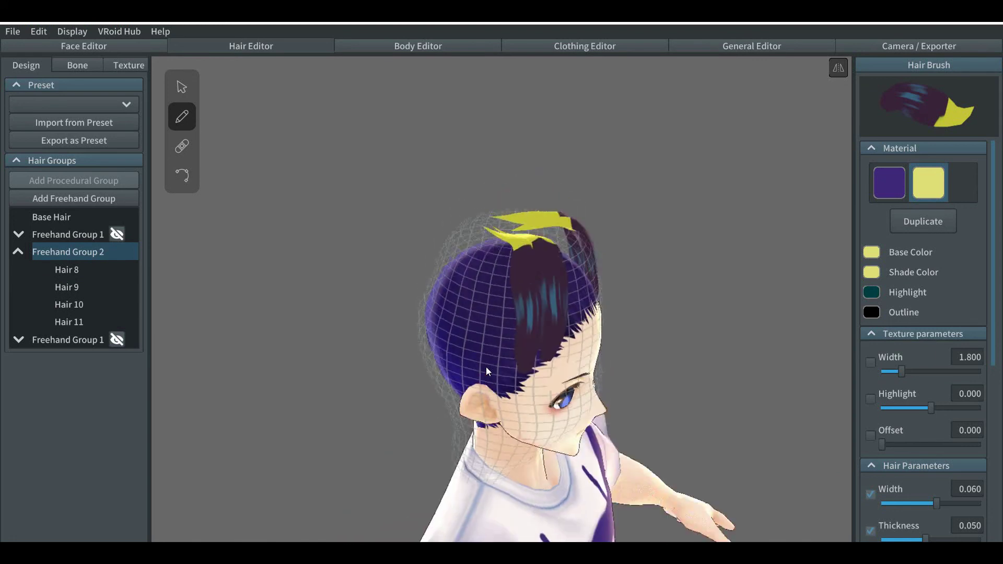
left_click_drag(487, 367, 493, 237)
left_click_drag(503, 356, 502, 245)
right_click_drag(468, 322, 481, 318)
left_click_drag(514, 346, 503, 233)
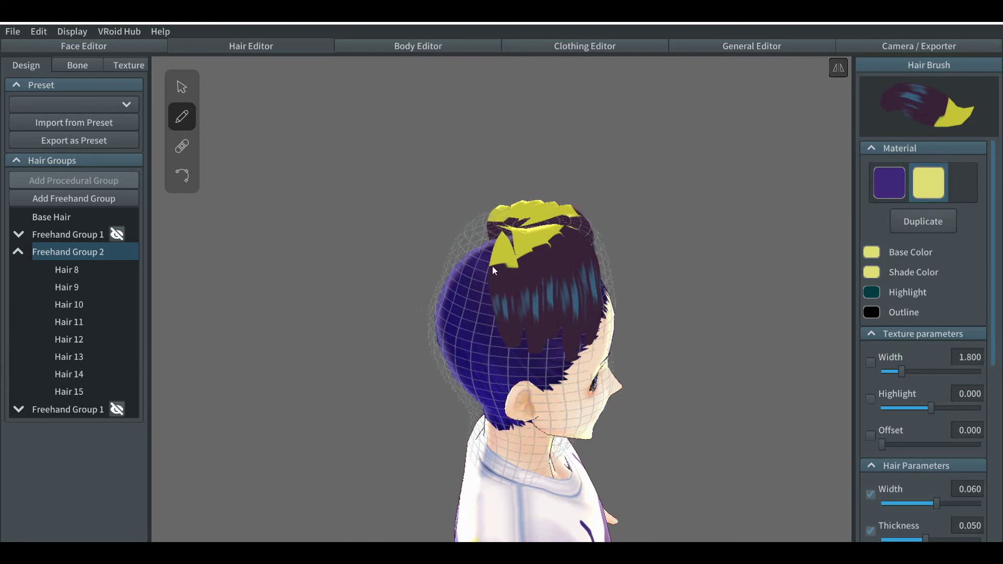
Select Hair 16, show both Freehand Group 1 groups to check the combined hairstyle from the front and back, and hide them again
mouse_move(476, 318)
right_mouse_down()
mouse_move(482, 311)
mouse_move(447, 322)
right_mouse_up()
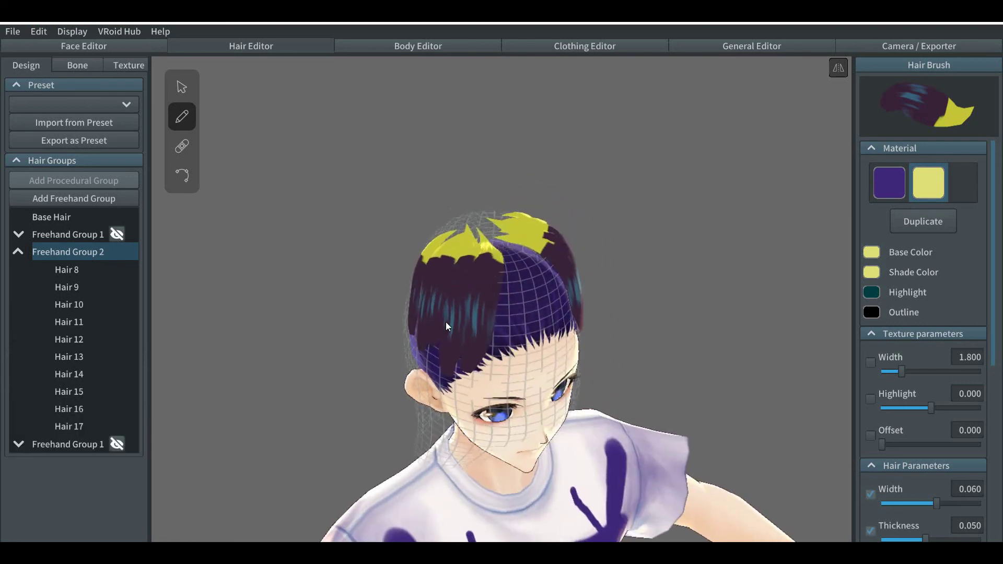
left_click(69, 409)
left_click(118, 235)
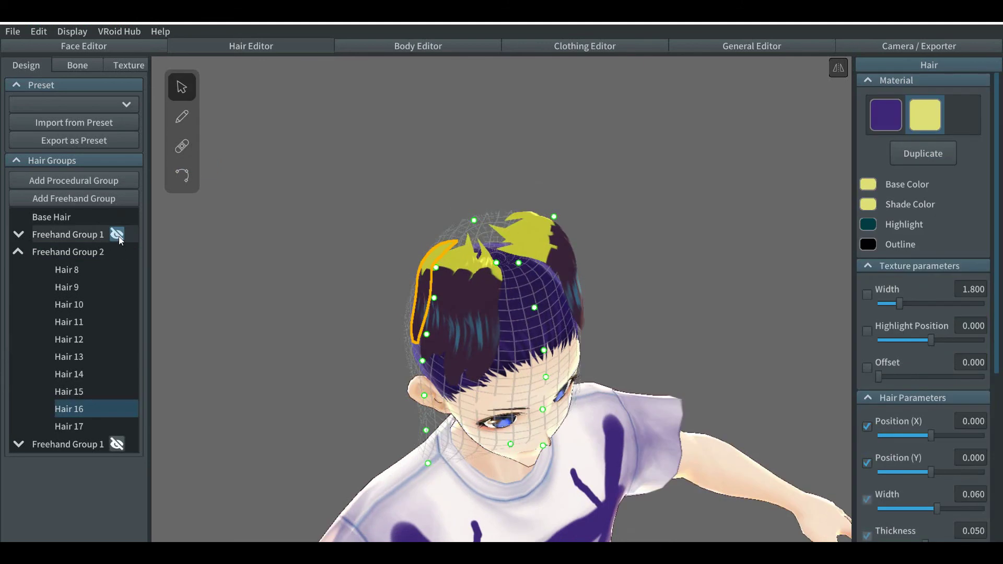
left_click(118, 236)
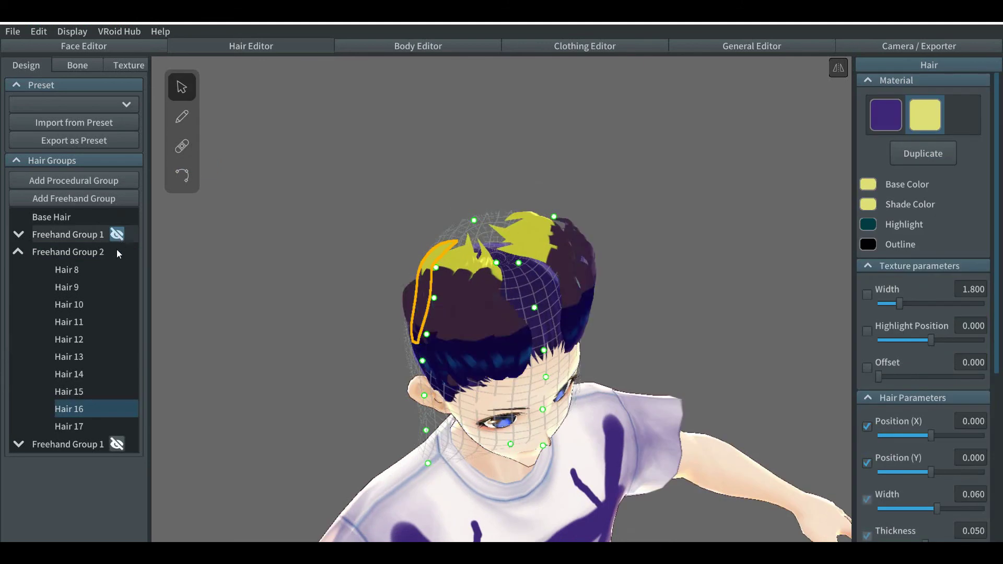
left_click(116, 444)
left_click_drag(299, 415, 216, 403)
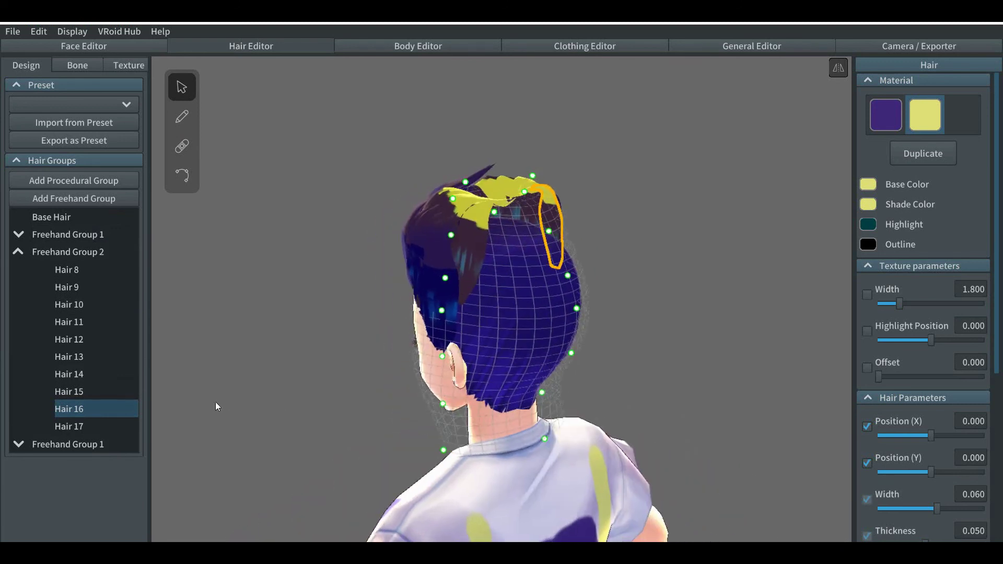
left_click(116, 235)
left_click(118, 443)
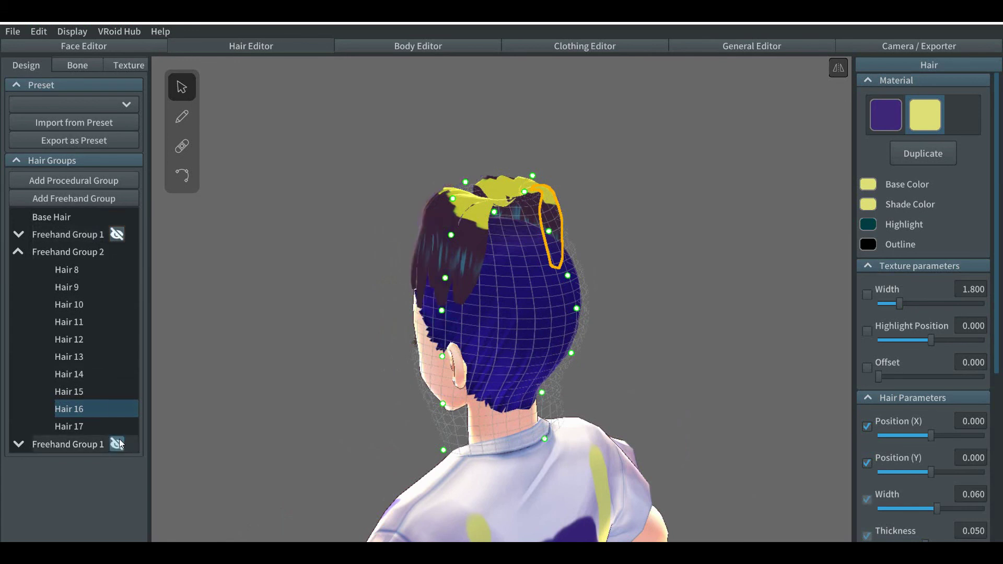
Draw two adjacent mirrored strands in Freehand Group 2 with the yellow material, from behind the ear up to the crown
left_click(317, 302)
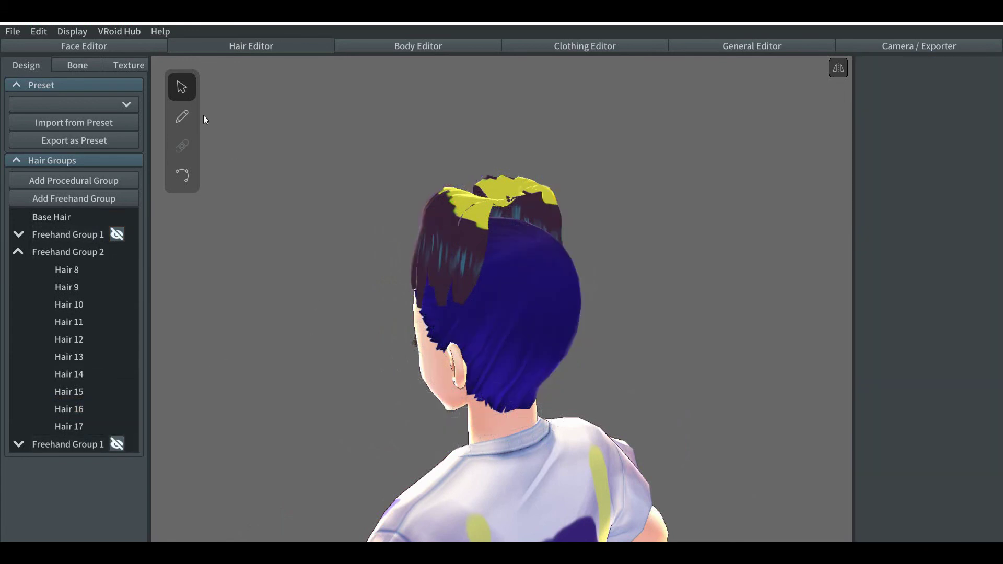
left_click(182, 117)
left_click(86, 251)
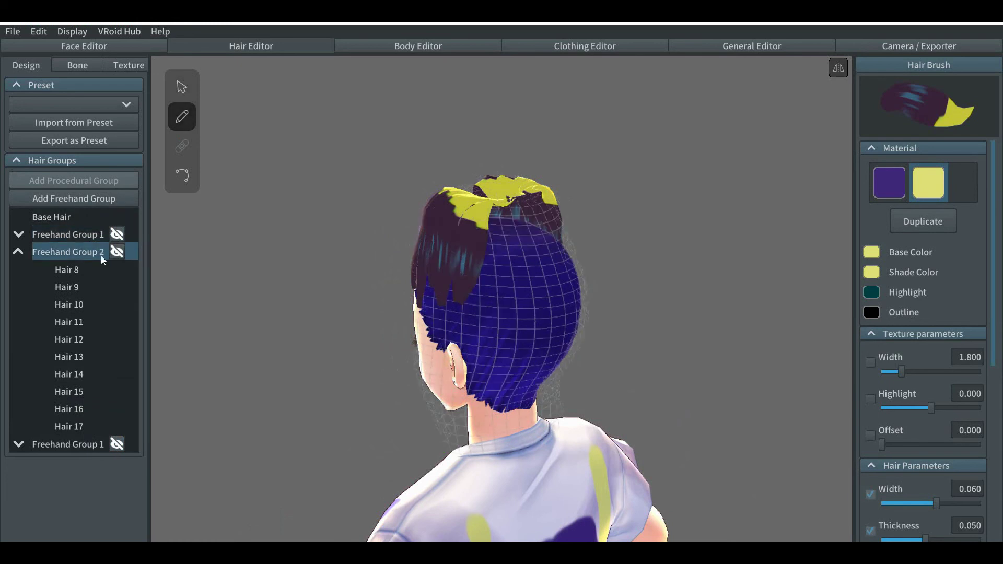
right_click_drag(484, 288, 475, 292)
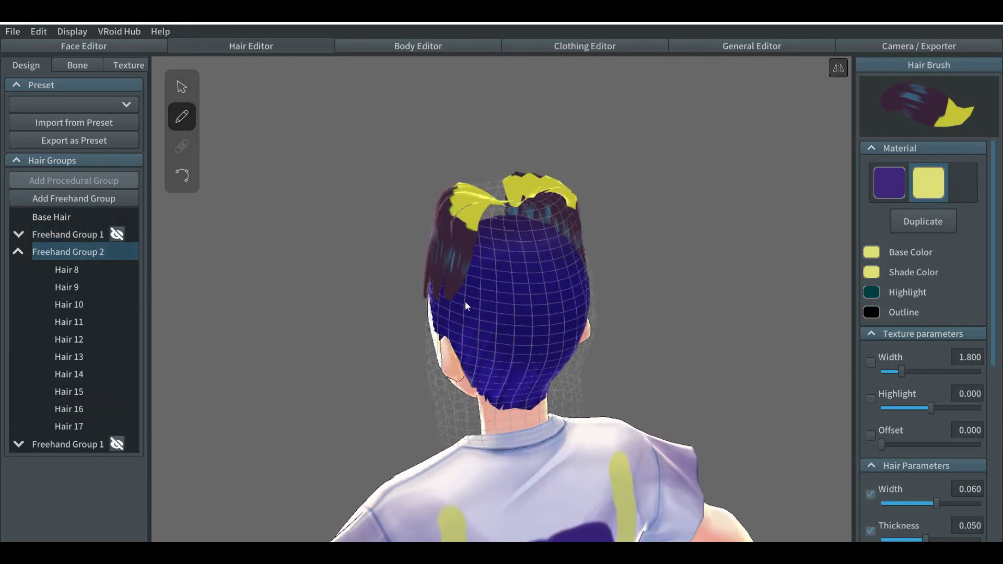
mouse_move(456, 350)
left_mouse_down()
mouse_move(470, 275)
mouse_move(492, 209)
left_mouse_up()
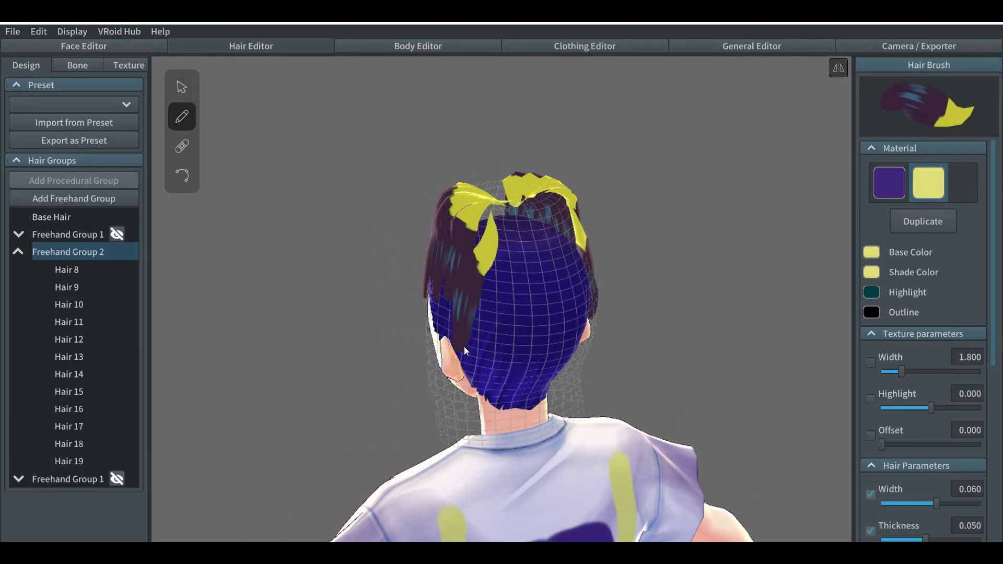
mouse_move(466, 356)
left_mouse_down()
mouse_move(499, 215)
mouse_move(493, 235)
left_mouse_up()
mouse_move(478, 309)
right_mouse_down()
mouse_move(491, 306)
mouse_move(486, 319)
right_mouse_up()
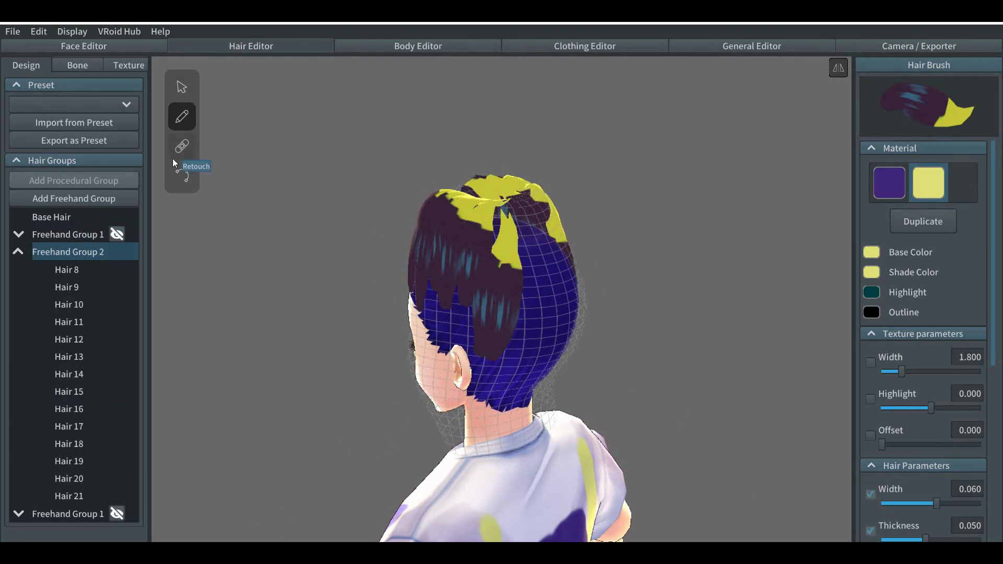
Lengthen Hair 20 with the control point tool by pulling its tip down to the nape hairline and adjusting its upper curve
left_click(182, 176)
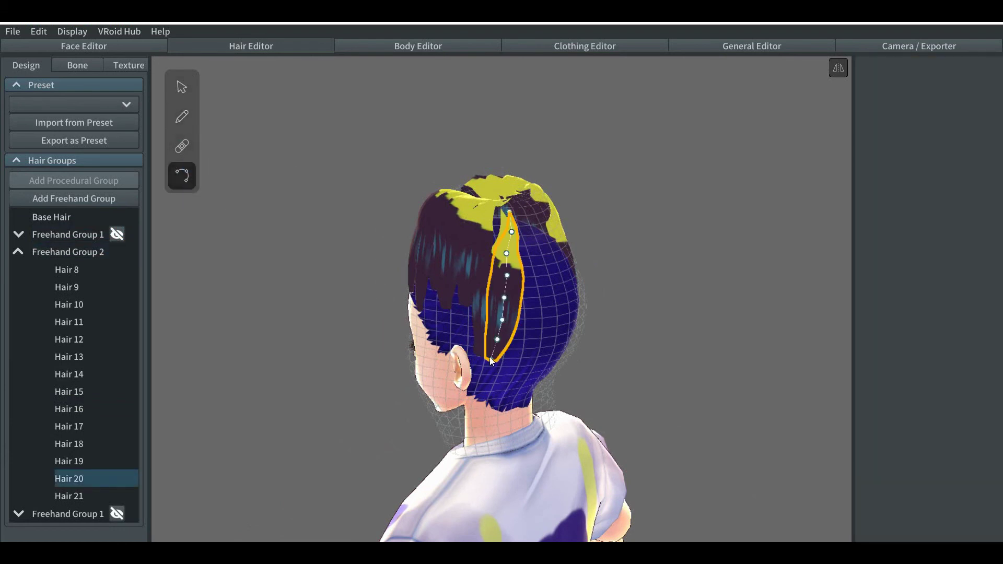
left_click_drag(491, 361, 483, 397)
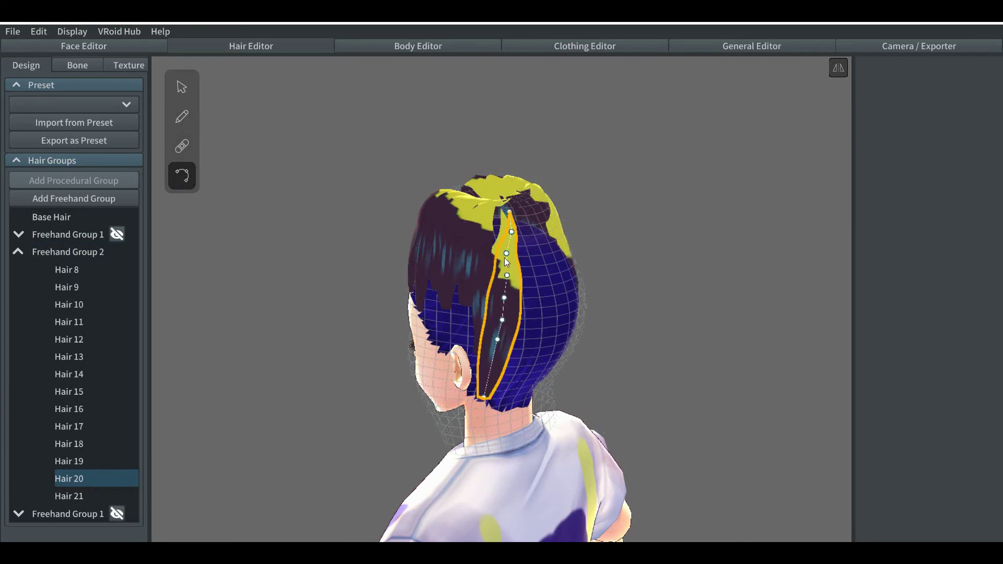
left_click_drag(507, 252, 501, 220)
Reshape Hair 18 by extending its tip down to the nape hairline, spacing out its lower control points and smoothing the upper bend
left_click(502, 234)
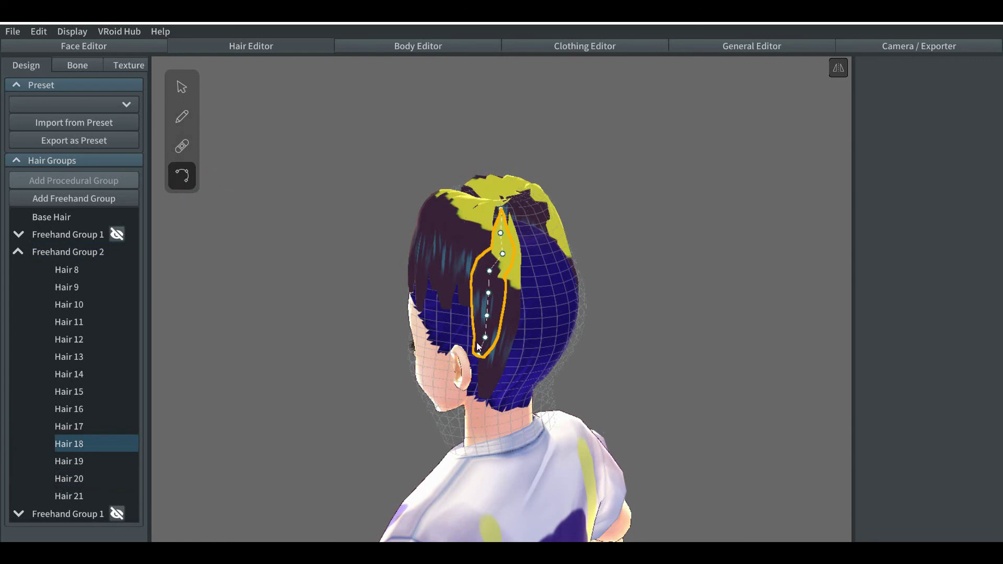
left_click_drag(480, 358, 473, 398)
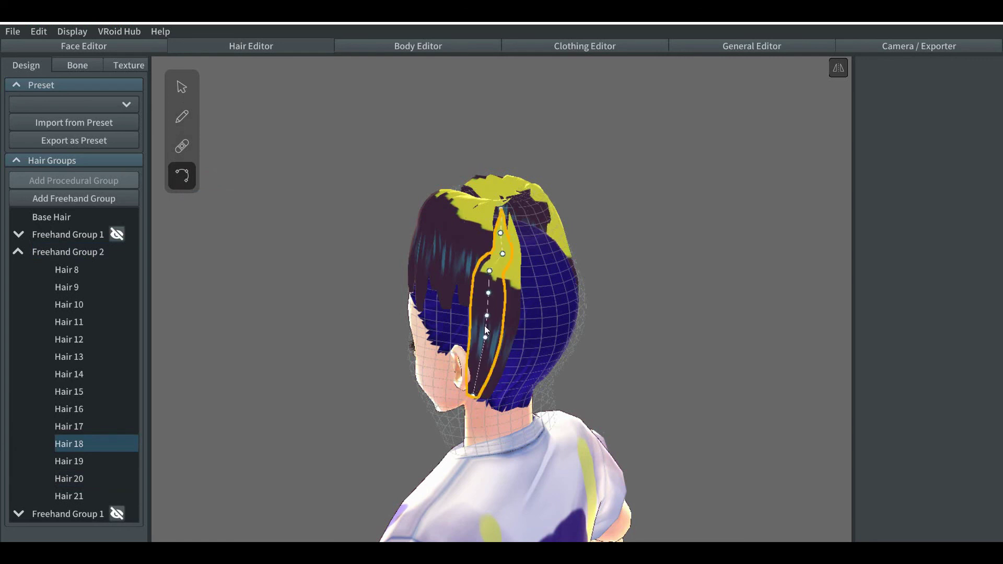
left_click_drag(484, 338, 480, 358)
left_click_drag(488, 306, 484, 330)
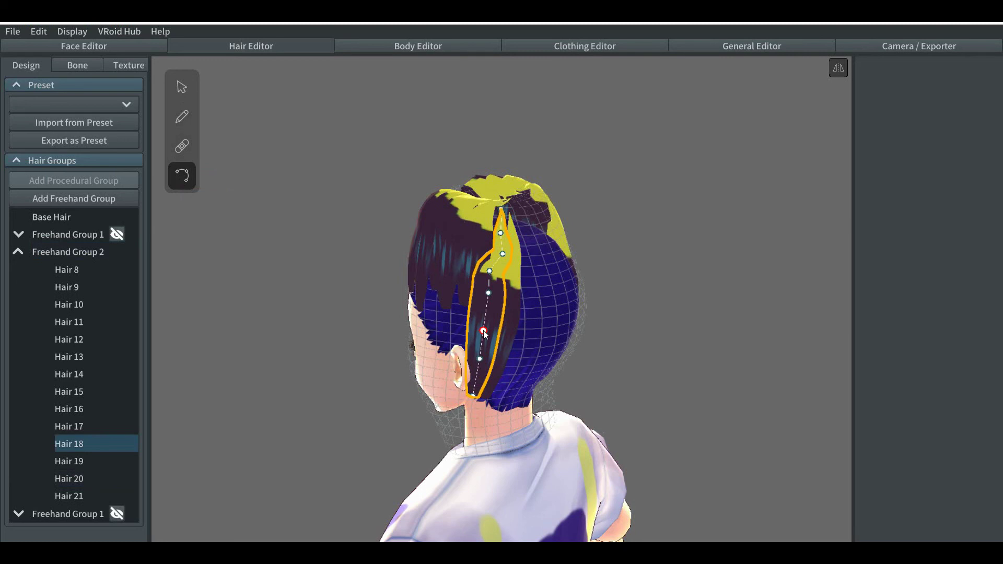
scroll(484, 330, "up", 3)
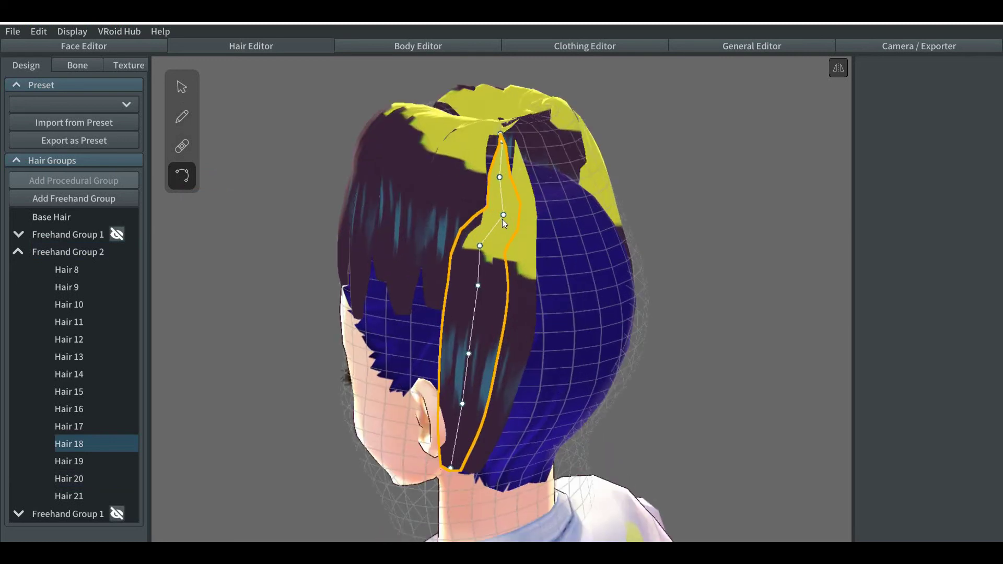
left_click_drag(502, 219, 493, 210)
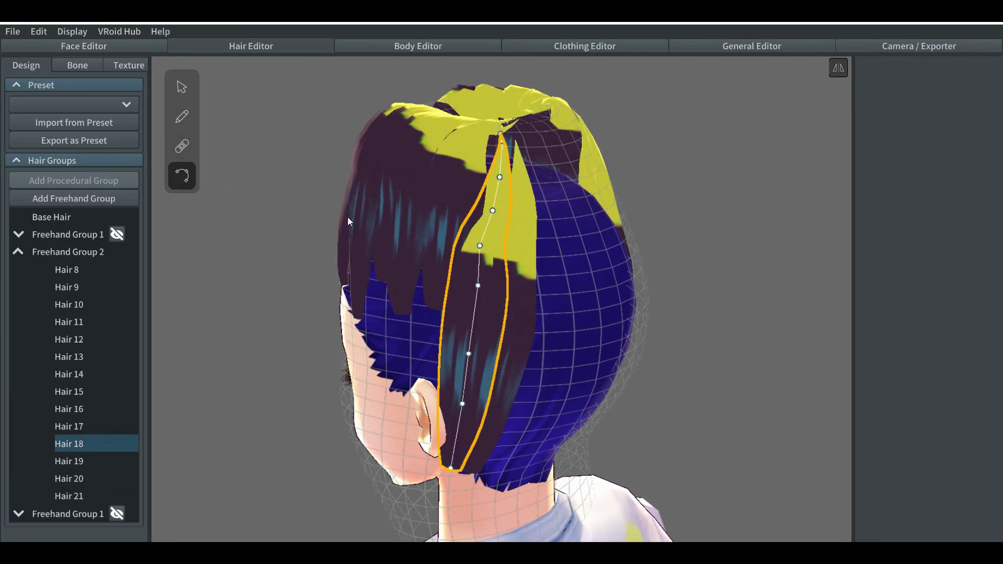
Draw more mirrored strands in Freehand Group 2 with the yellow material until they cover the back of the head
left_click(181, 115)
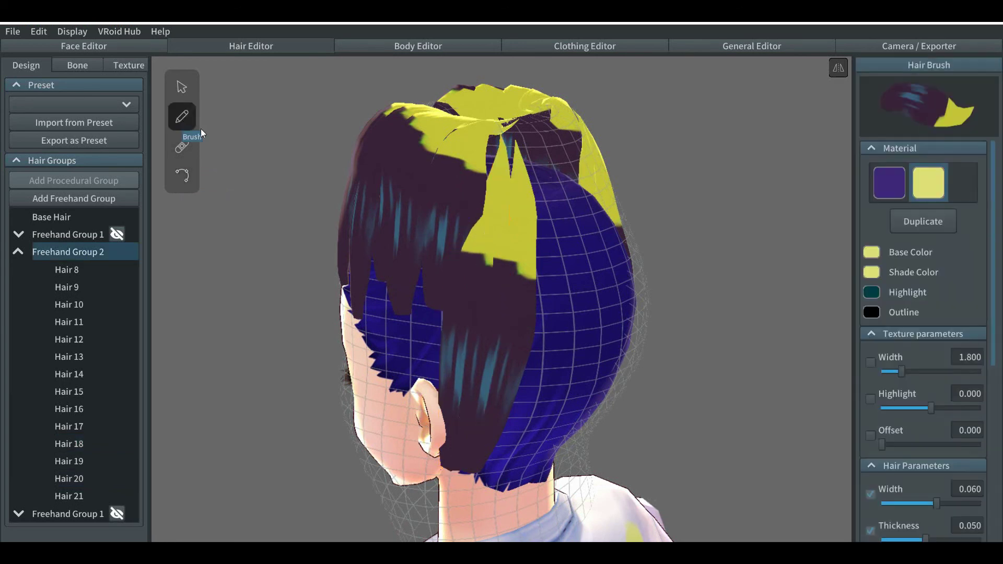
right_click_drag(419, 270, 439, 273)
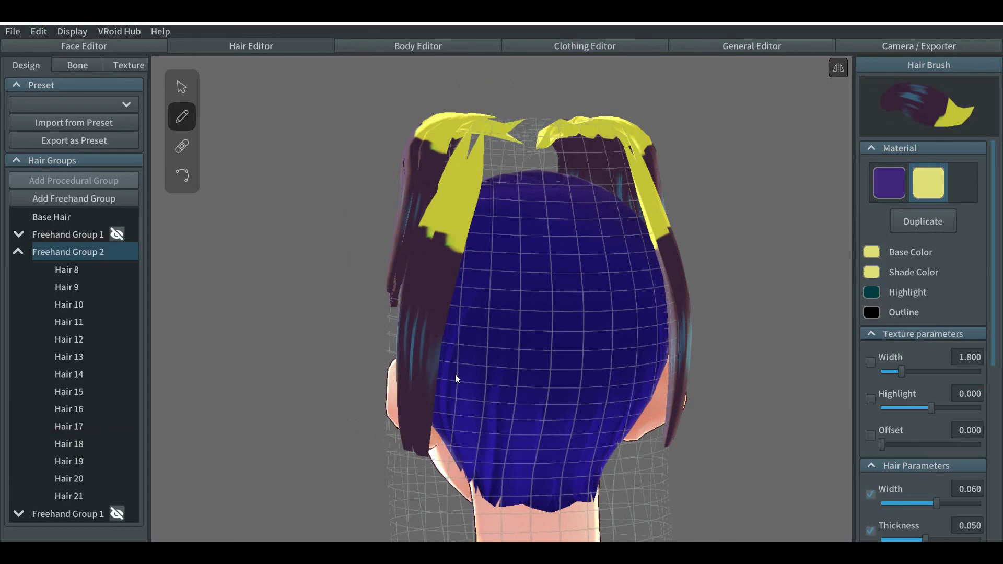
right_click_drag(456, 374, 512, 287)
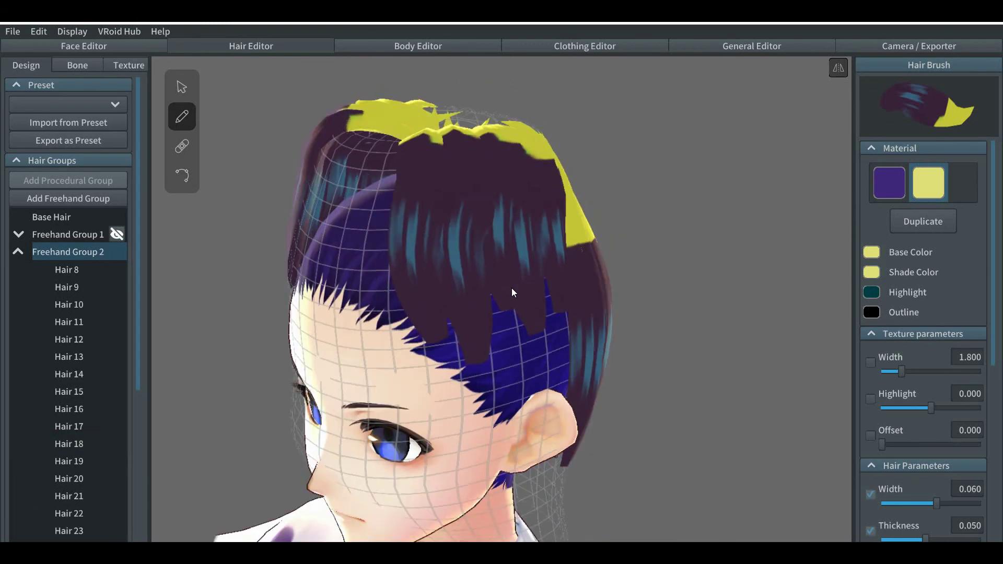
Select the central back strand and narrow the guide mesh around the neck by moving its two lowest side control points inward
left_click(177, 87)
right_click_drag(569, 399, 506, 390)
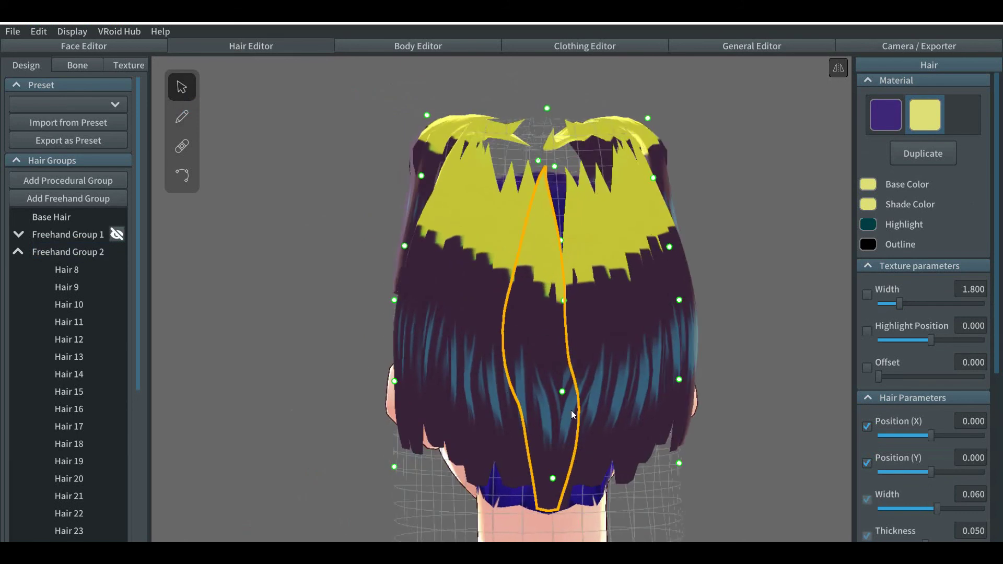
scroll(572, 413, "down", 2)
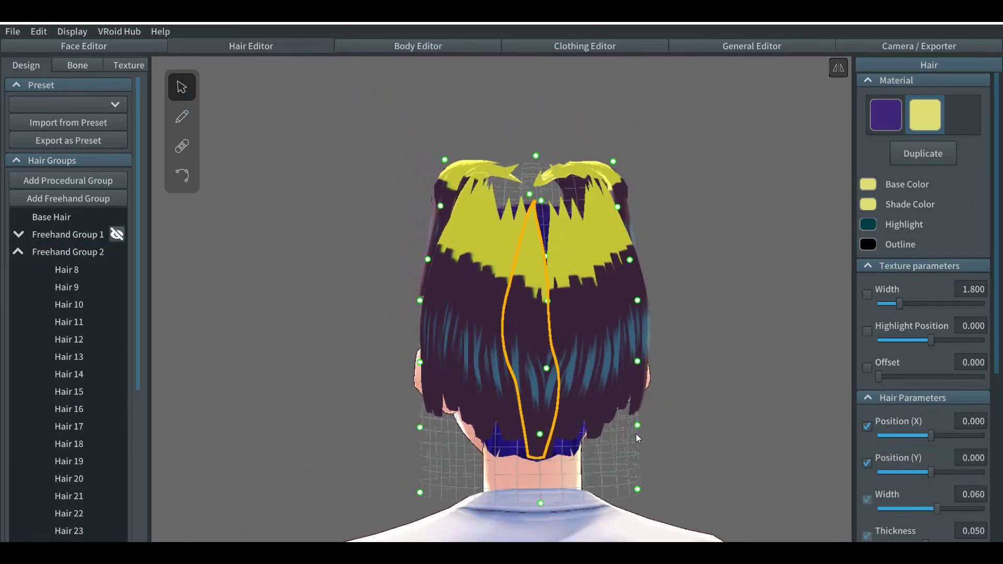
left_click_drag(637, 425, 601, 422)
left_click_drag(637, 490, 546, 494)
Show the upper Freehand Group 1 from the front of the head and collapse Freehand Group 2's strand list
right_click_drag(400, 442, 492, 447)
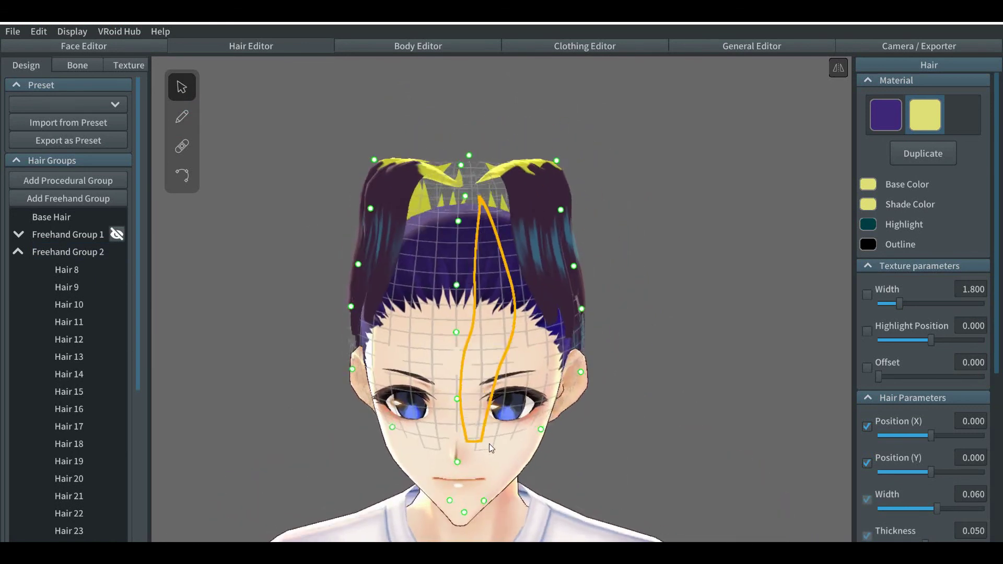
left_click(117, 234)
left_click(18, 251)
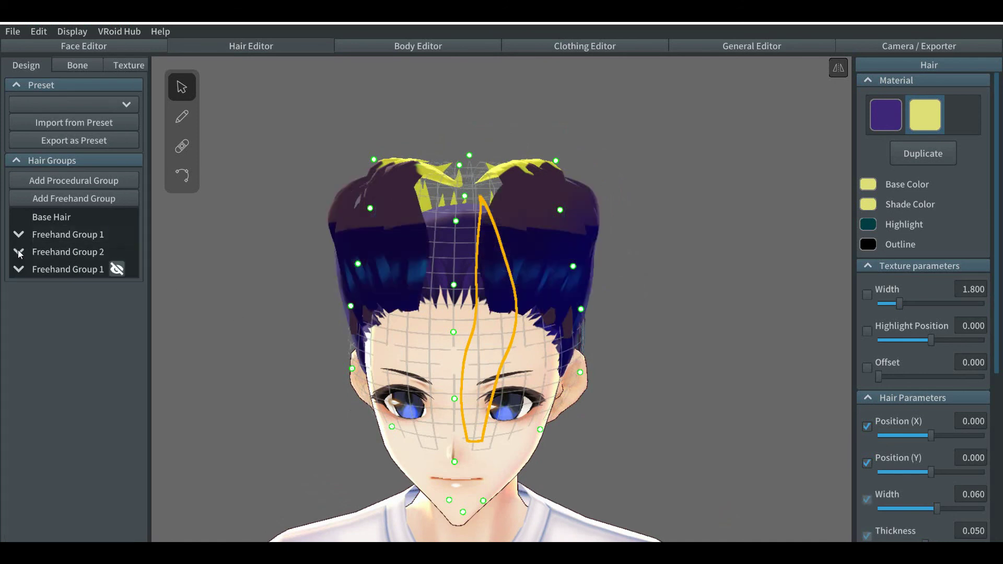